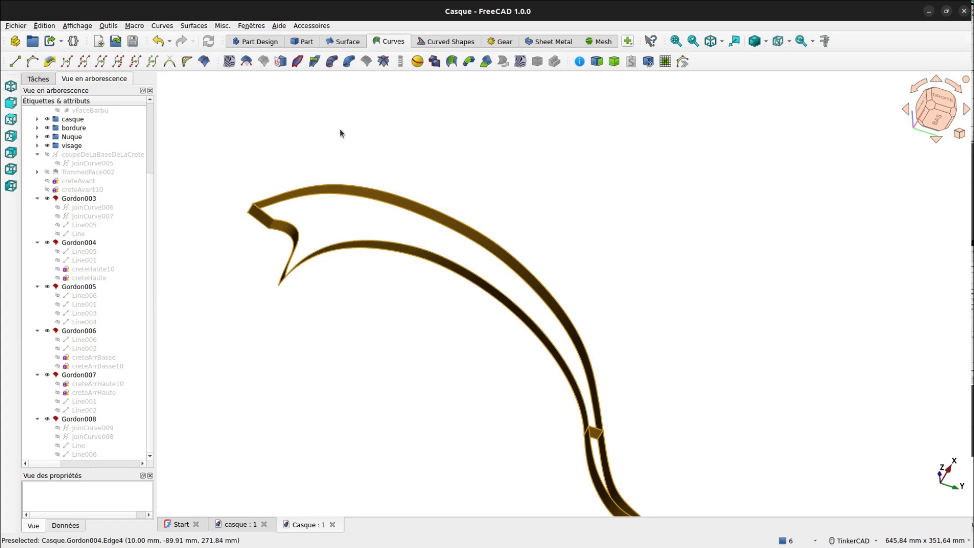
Step: Start a filling surface in the Surface workbench on the crest's front section, using Gordon003 Edge3 and Gordon008 Edge3 as boundaries
click(339, 51)
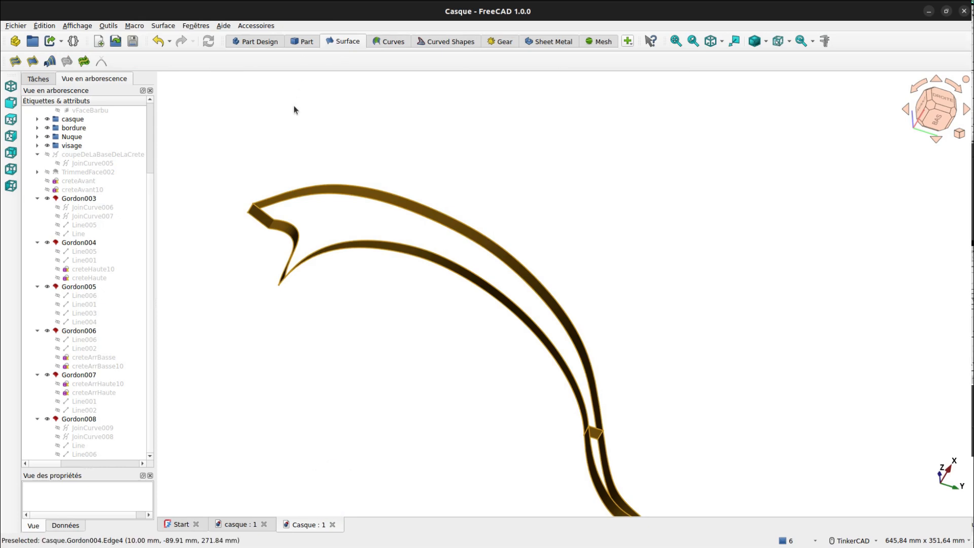
click(15, 60)
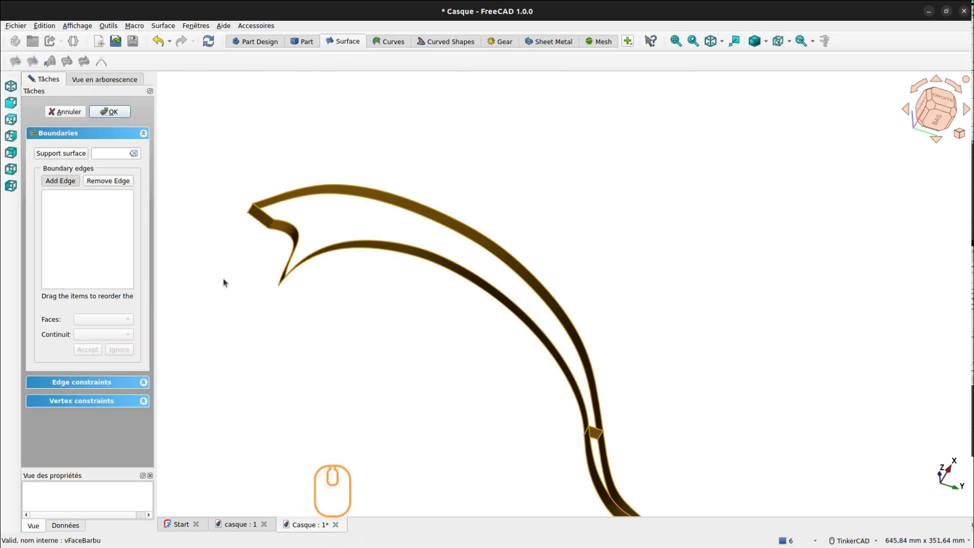
click(269, 220)
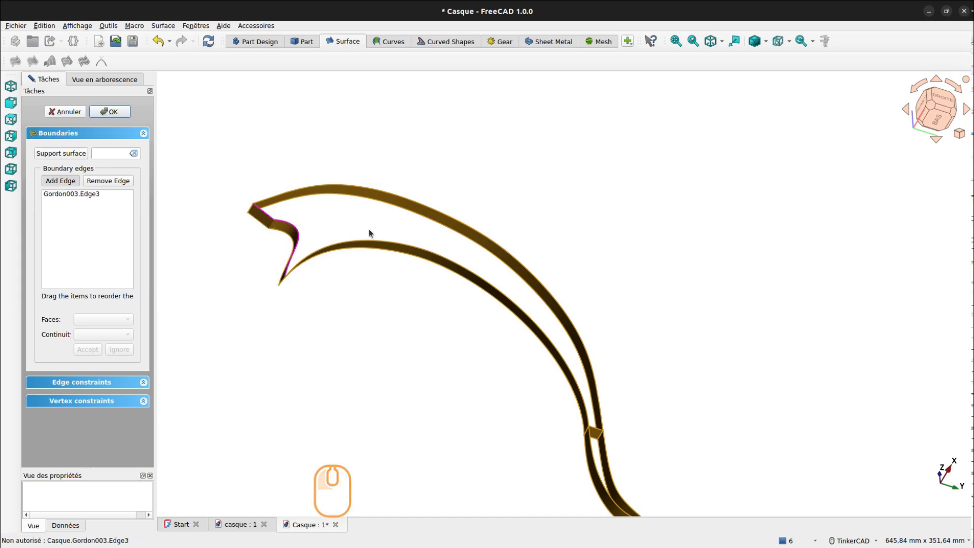
click(378, 242)
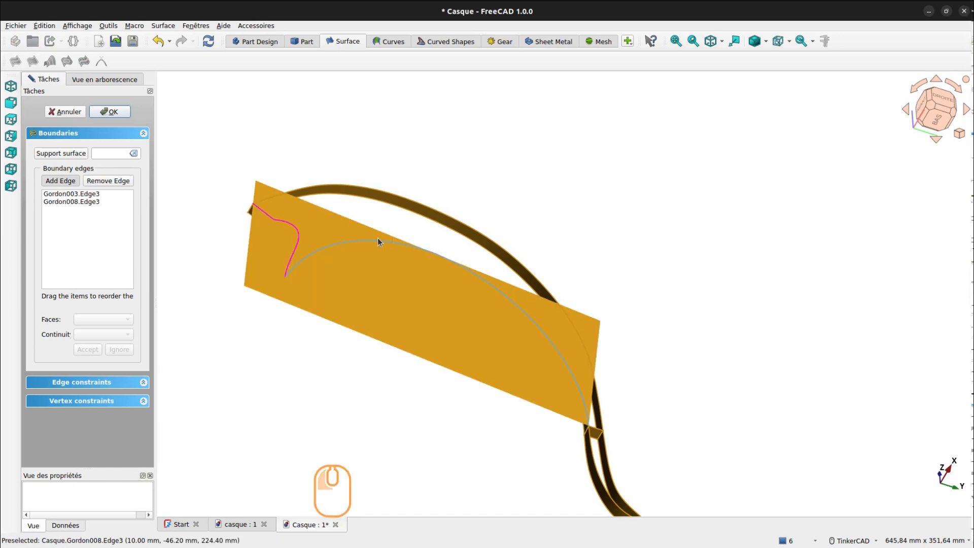
click(597, 431)
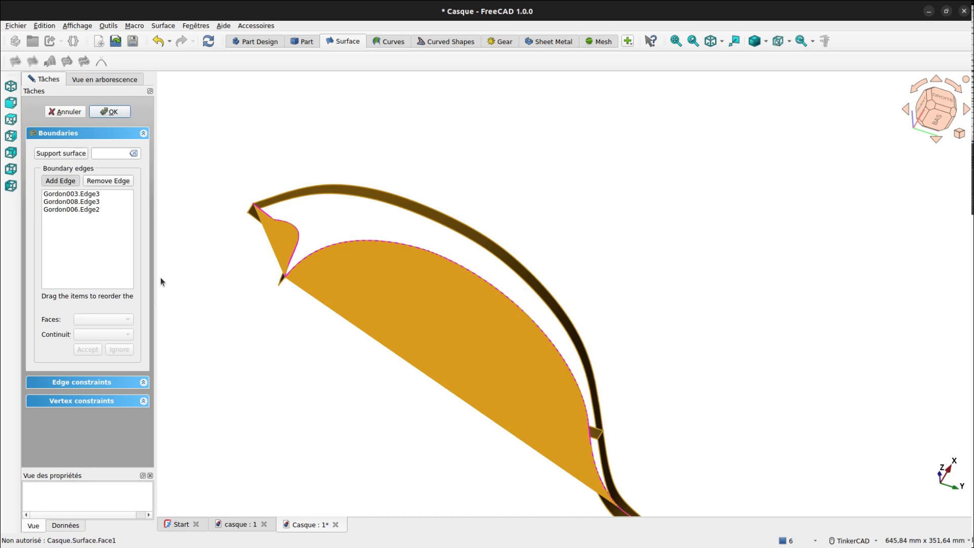
click(88, 211)
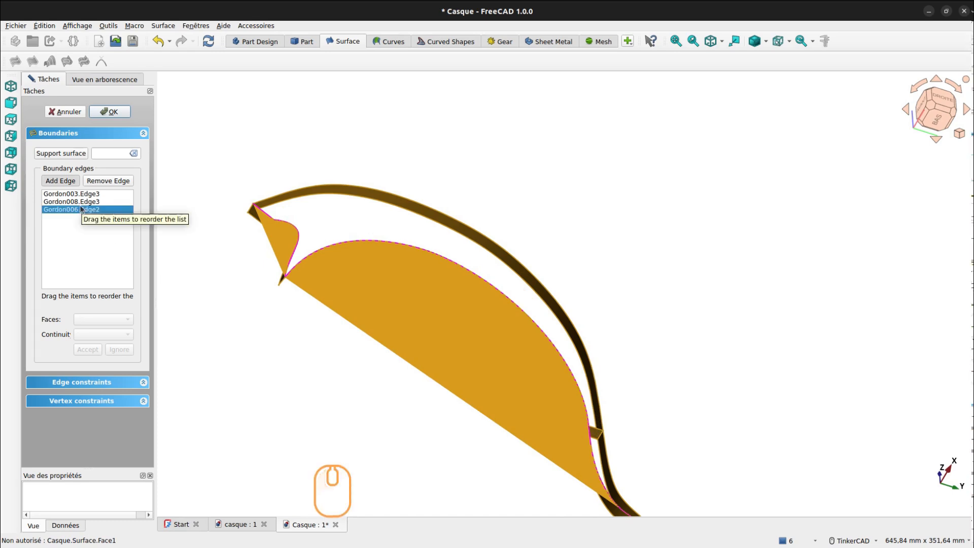
key(Delete)
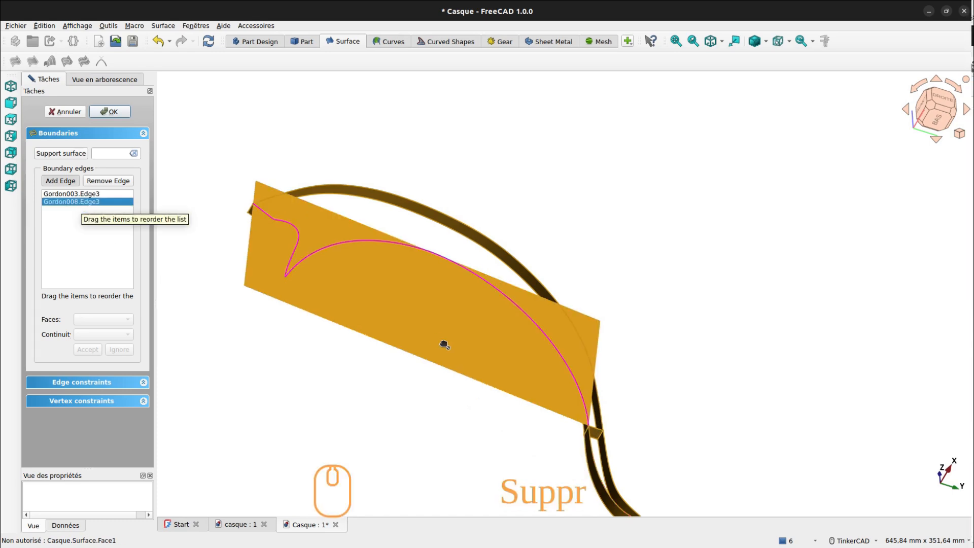
Step: Add Gordon005 Edge2 and Gordon004 Edge4 to the boundaries and finish the filled side face of the crest's front section
scroll(587, 426, up, 2)
click(587, 426)
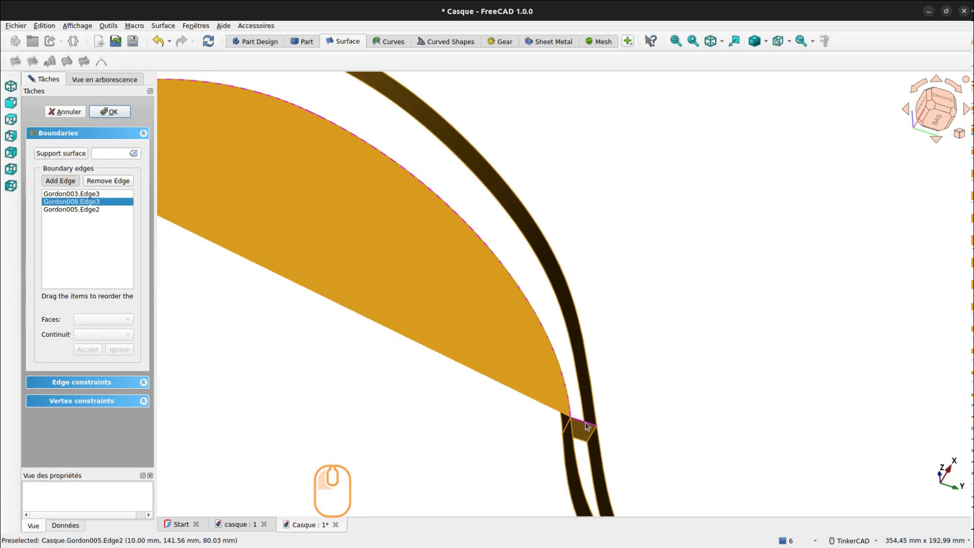
click(598, 397)
scroll(613, 329, down, 3)
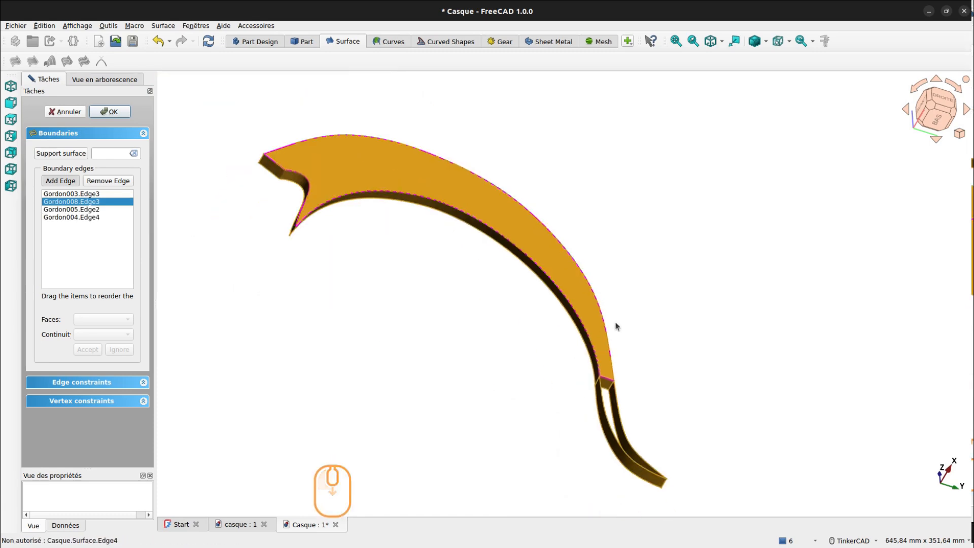
click(115, 113)
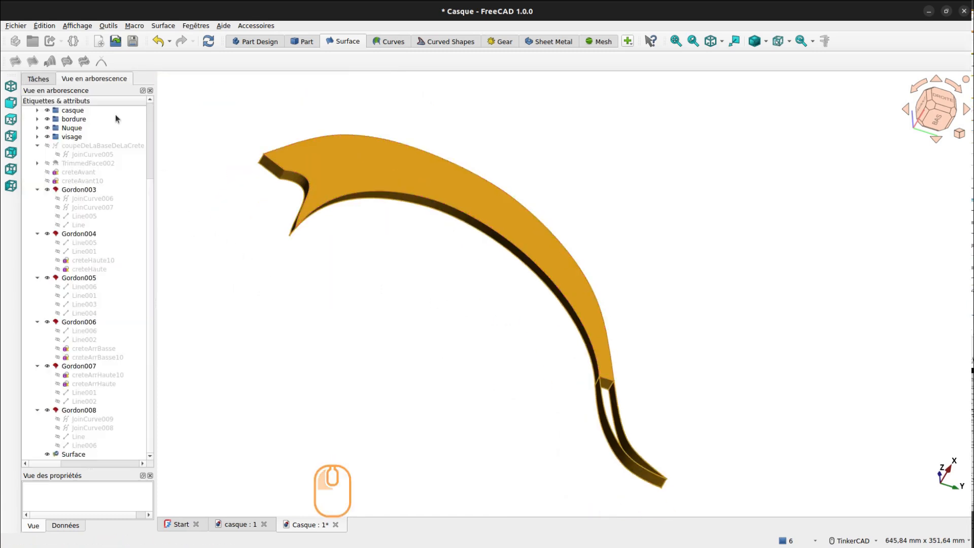
Step: Fill the opposite side of the crest's front section using Gordon003 Edge1, Gordon008 Edge1, Gordon005 Edge4 and Gordon004 Edge2 as boundaries
right_drag(410, 242, 688, 171)
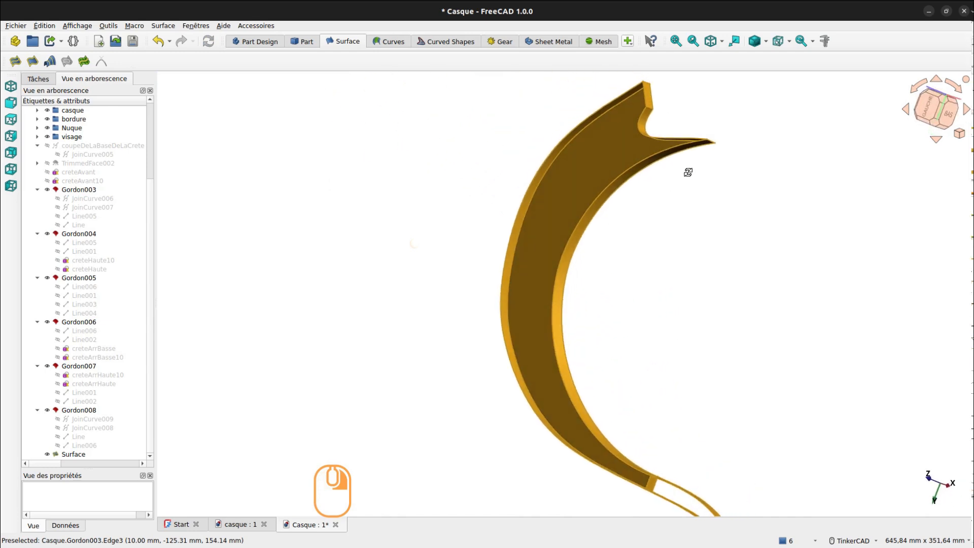
click(15, 61)
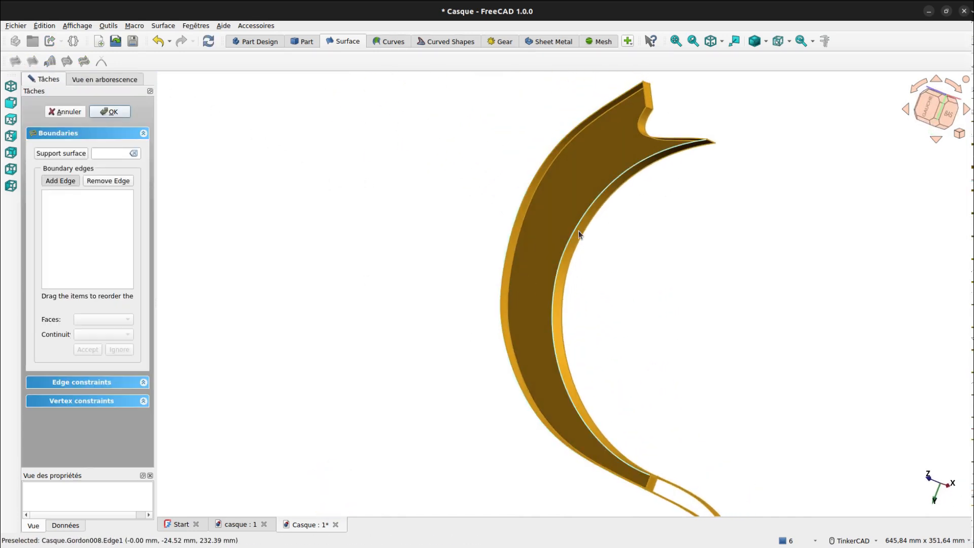
click(645, 139)
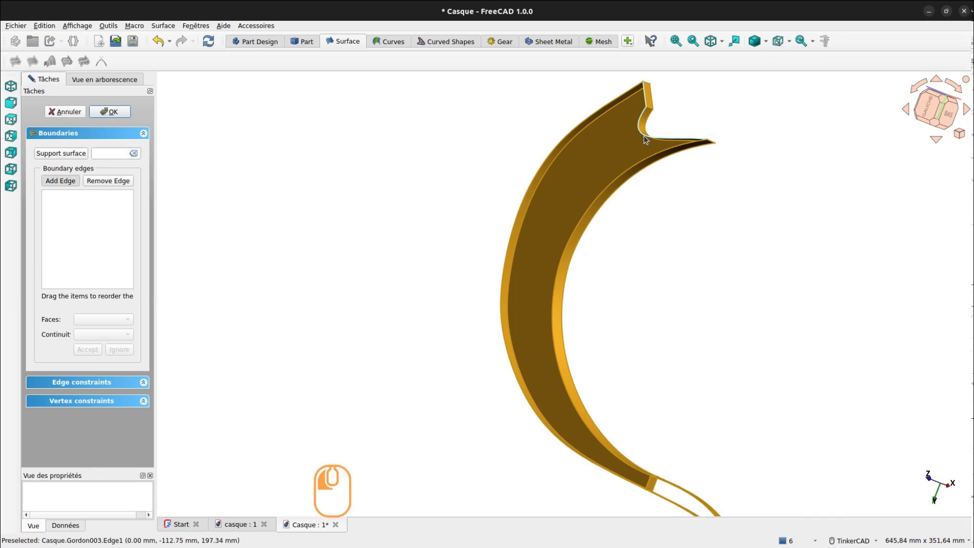
click(644, 166)
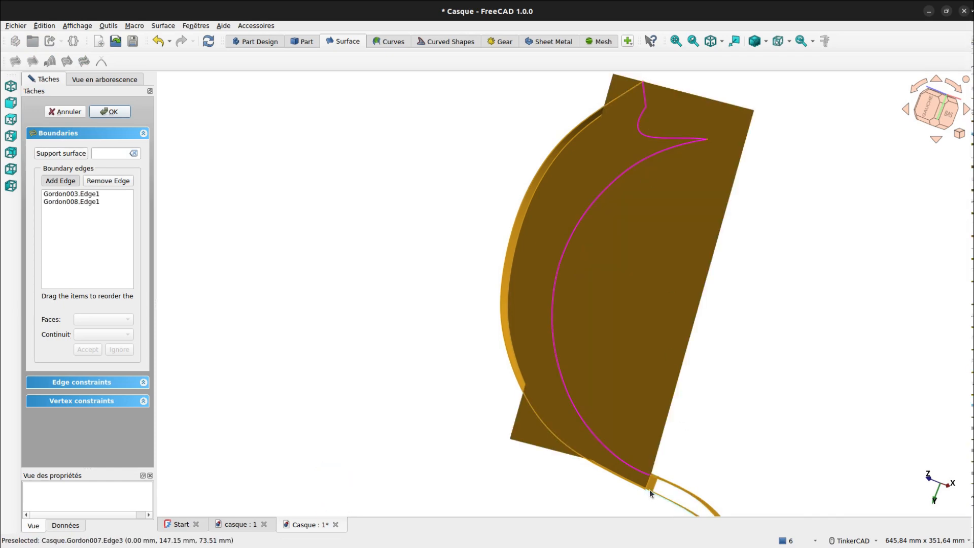
scroll(648, 481, up, 2)
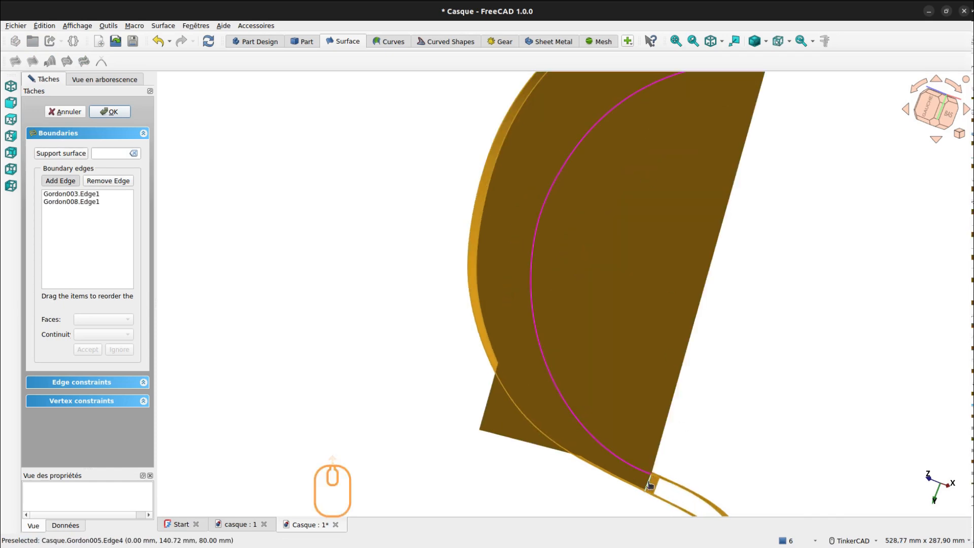
click(649, 484)
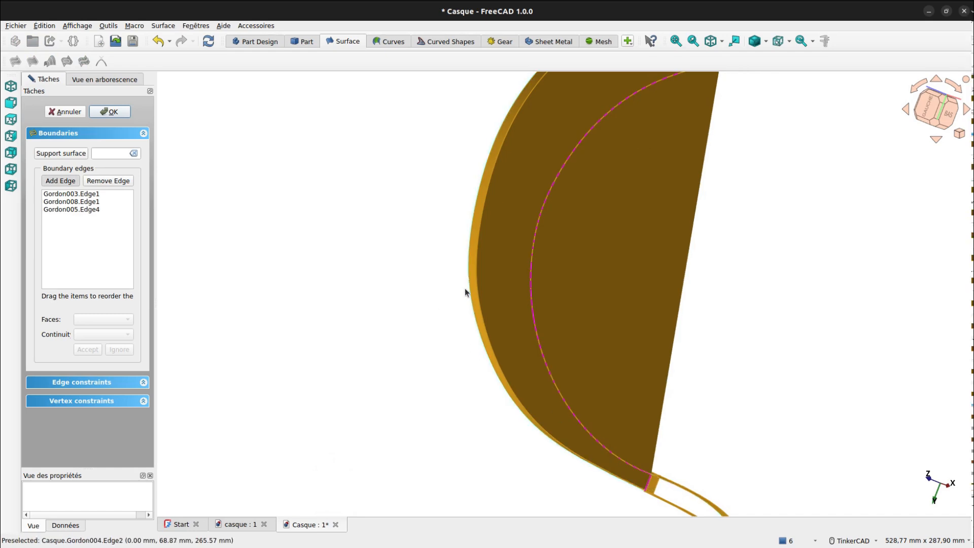
click(466, 290)
click(99, 113)
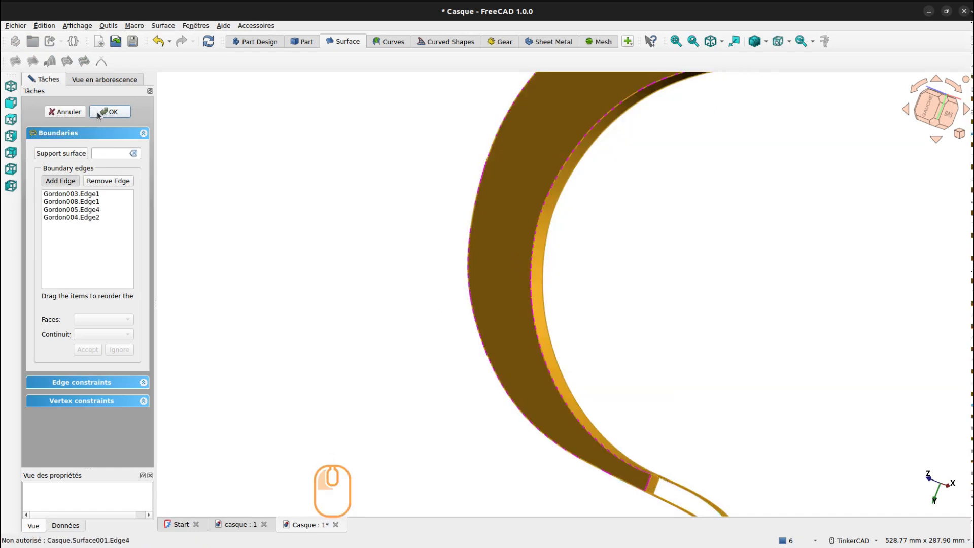
Step: Fill one side of the crest's rear tail with a surface bounded by Gordon005 Edge4, Gordon007 Edge3 and Gordon006 Edge4
scroll(367, 188, down, 4)
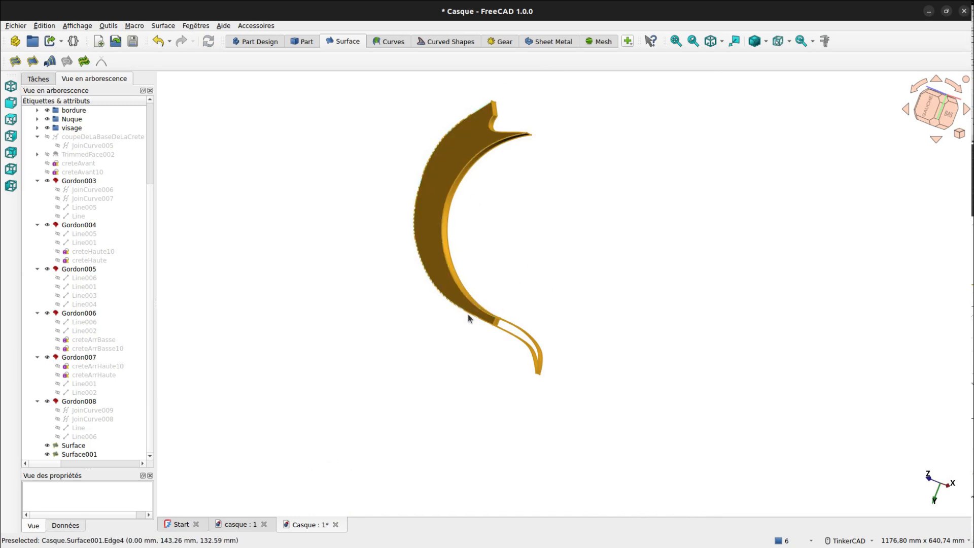
scroll(469, 314, up, 4)
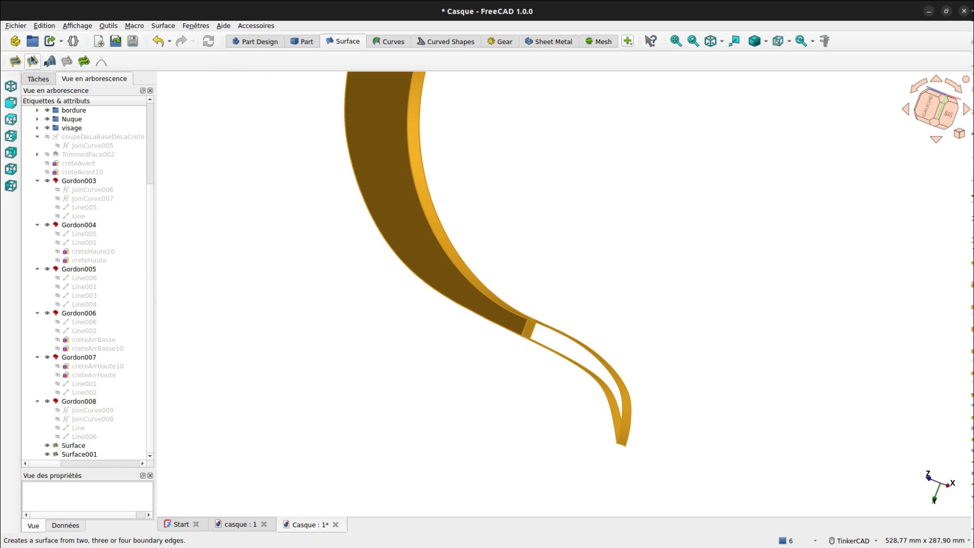
click(15, 62)
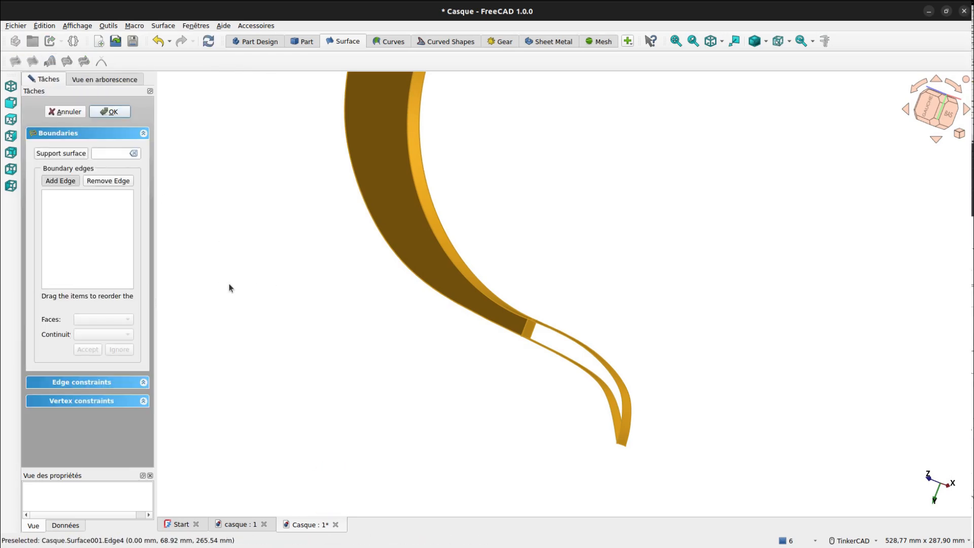
click(522, 329)
click(546, 338)
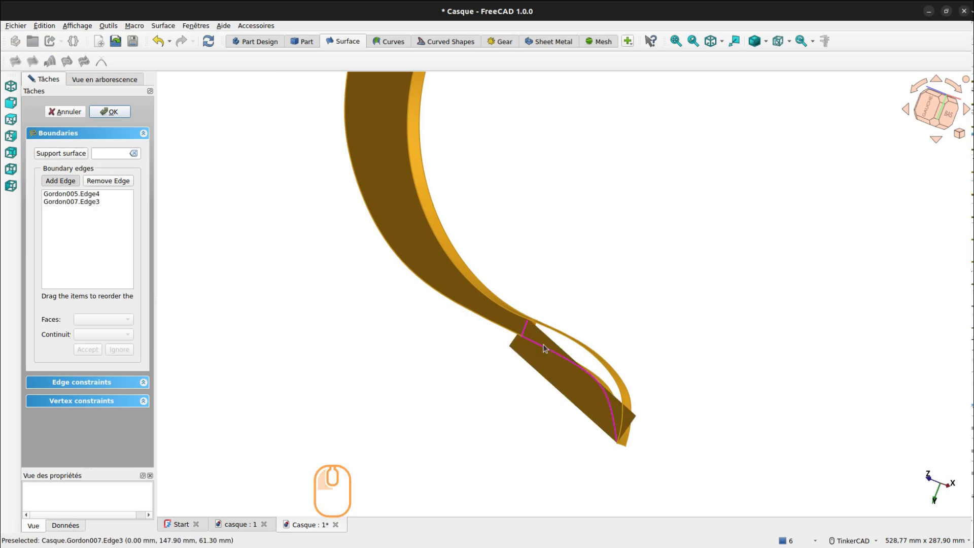
click(546, 333)
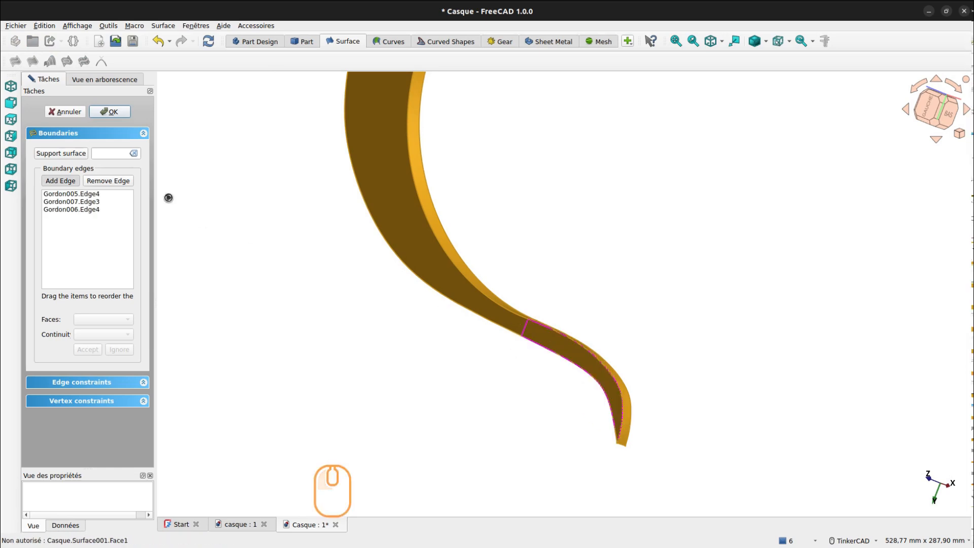
click(107, 111)
Step: Fill the other side of the crest's rear tail with a surface bounded by Gordon005 Edge2, Gordon007 Edge1 and Gordon006 Edge2
right_drag(565, 280, 331, 206)
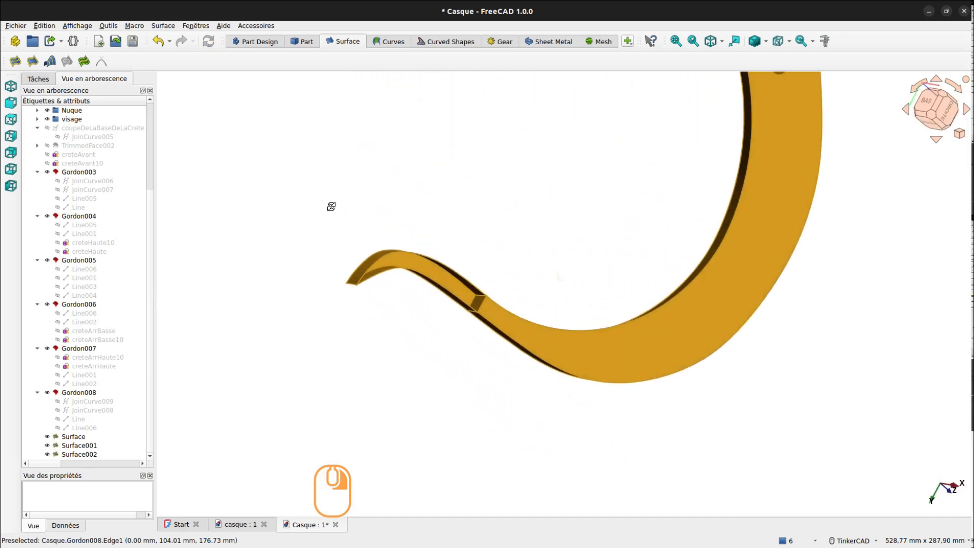
click(15, 61)
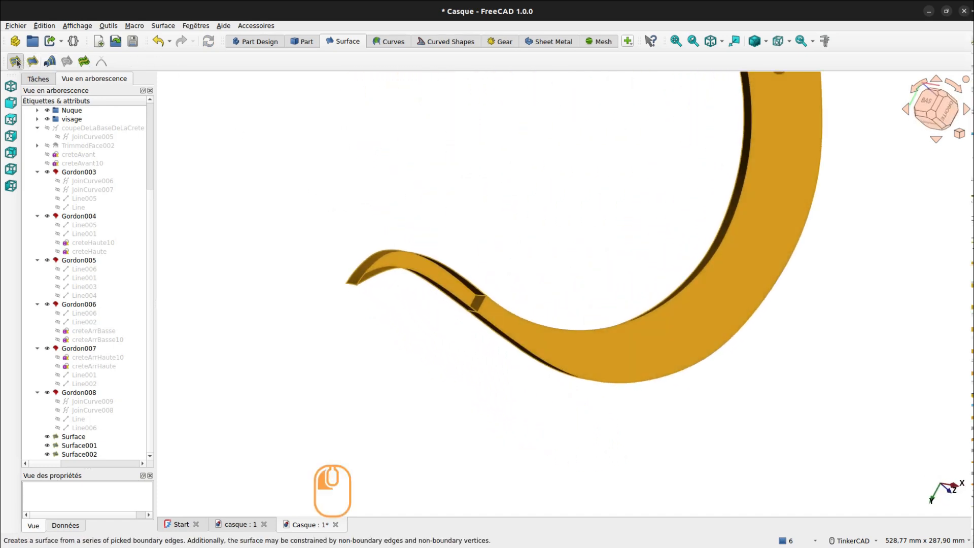
scroll(299, 219, up, 3)
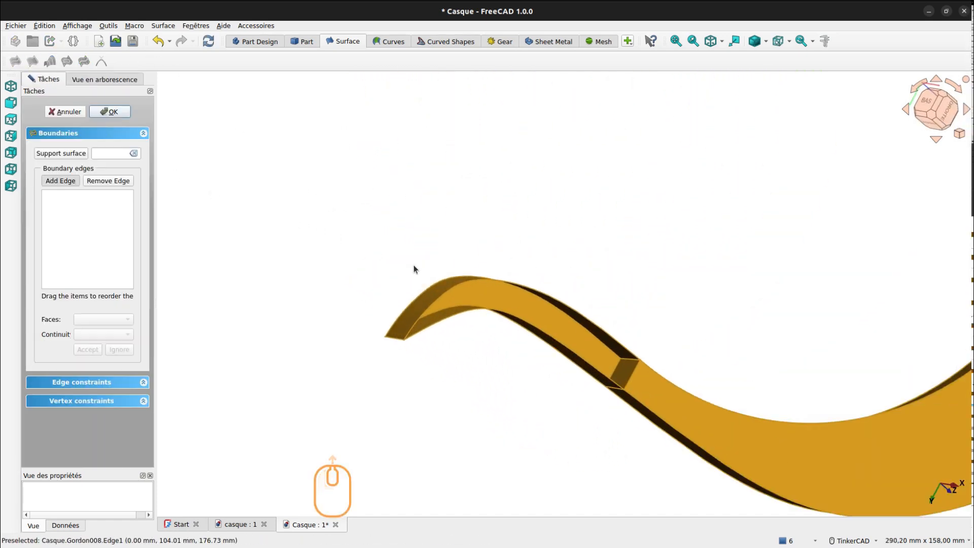
click(637, 370)
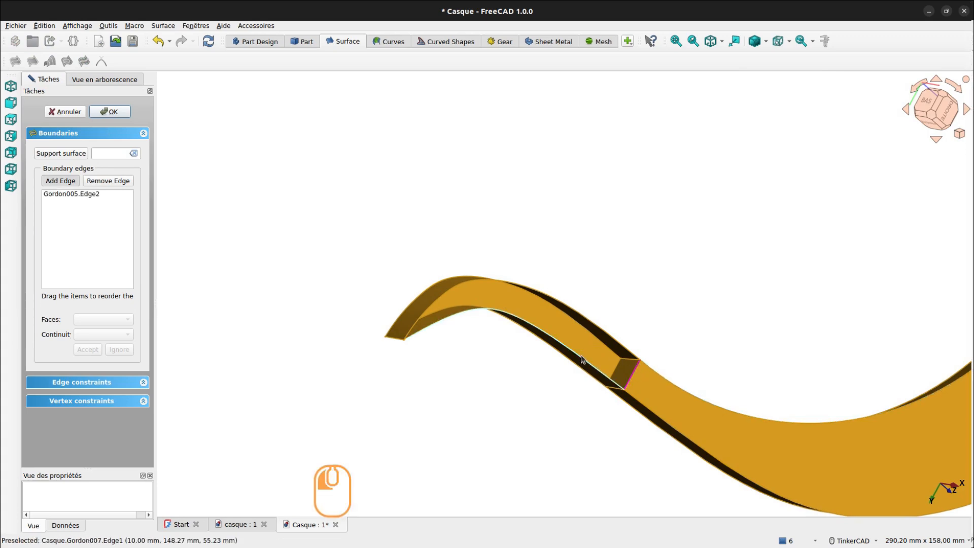
click(581, 359)
click(556, 301)
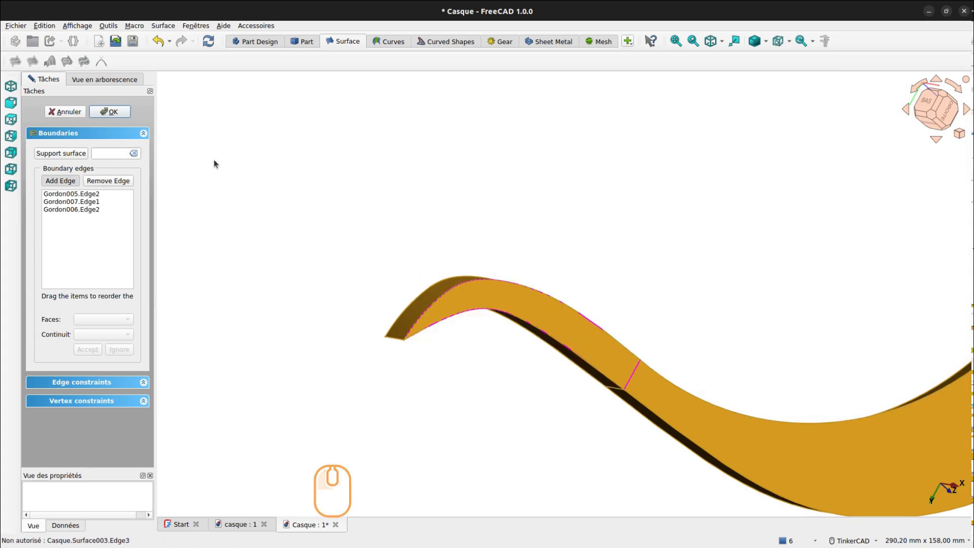
click(118, 112)
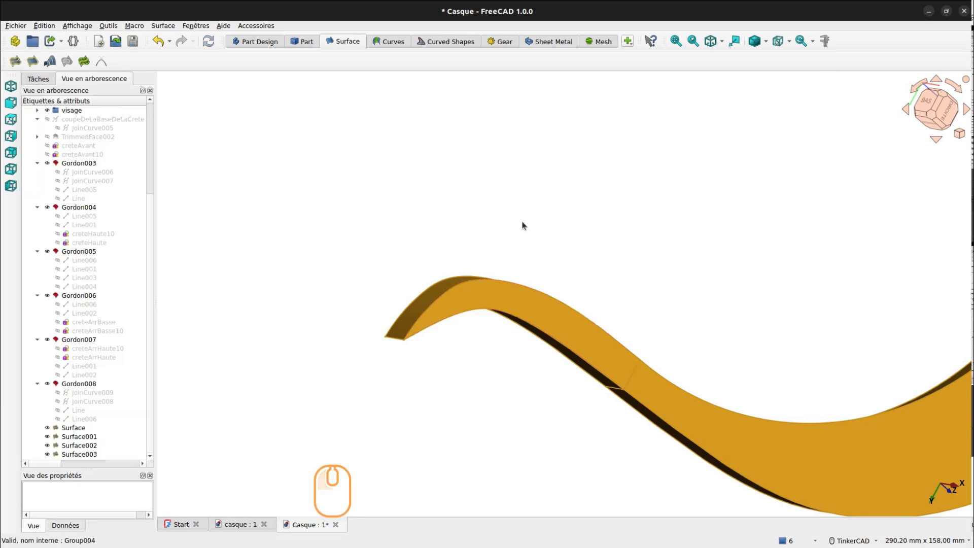
Step: Return to the Curves workbench to continue with the filled crest surfaces
scroll(615, 244, down, 3)
right_drag(707, 207, 964, 203)
middle_drag(576, 185, 568, 190)
right_drag(569, 191, 467, 76)
click(395, 43)
middle_drag(269, 278, 353, 347)
right_drag(670, 330, 702, 221)
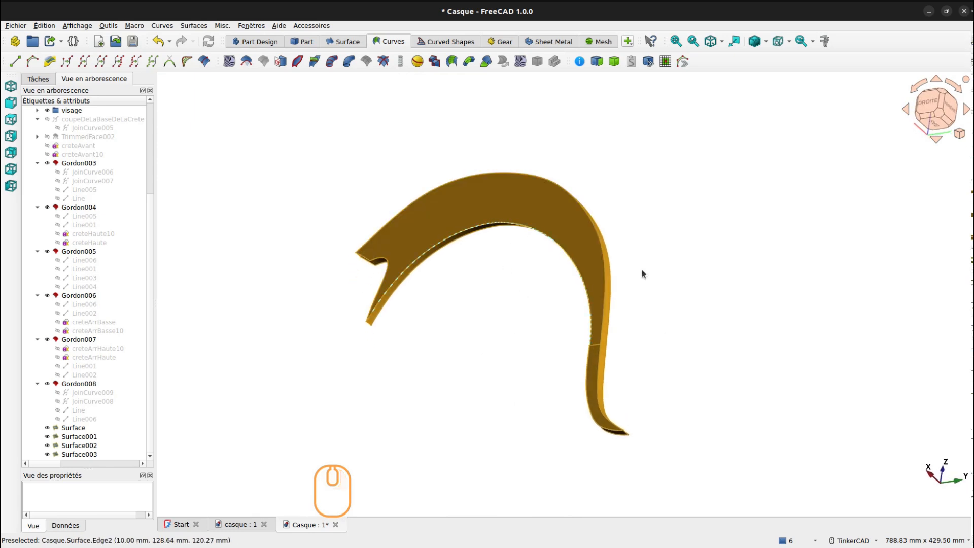
click(522, 282)
key(ctrl+e)
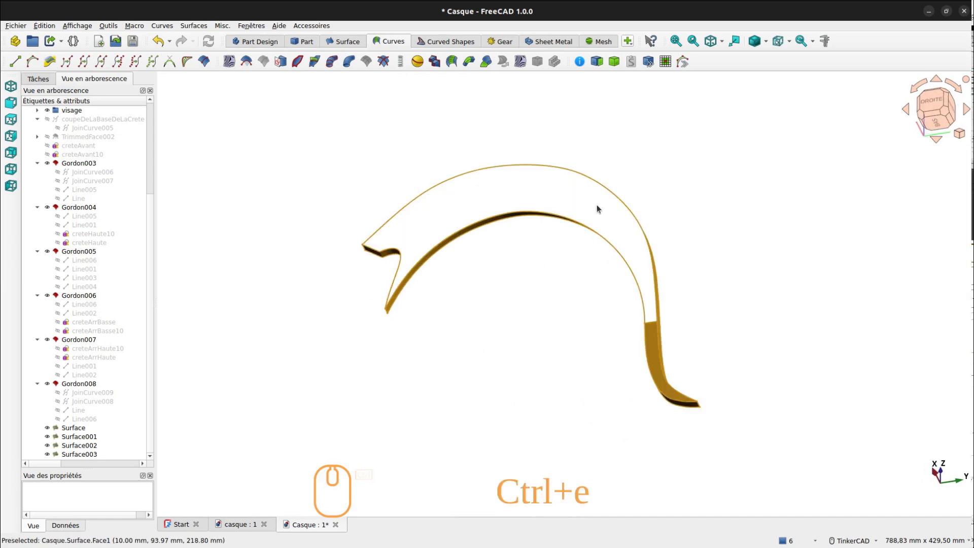
Step: Select the crest's side faces Surface and Surface003 together with the lower bands Gordon006 and Gordon008
click(597, 208)
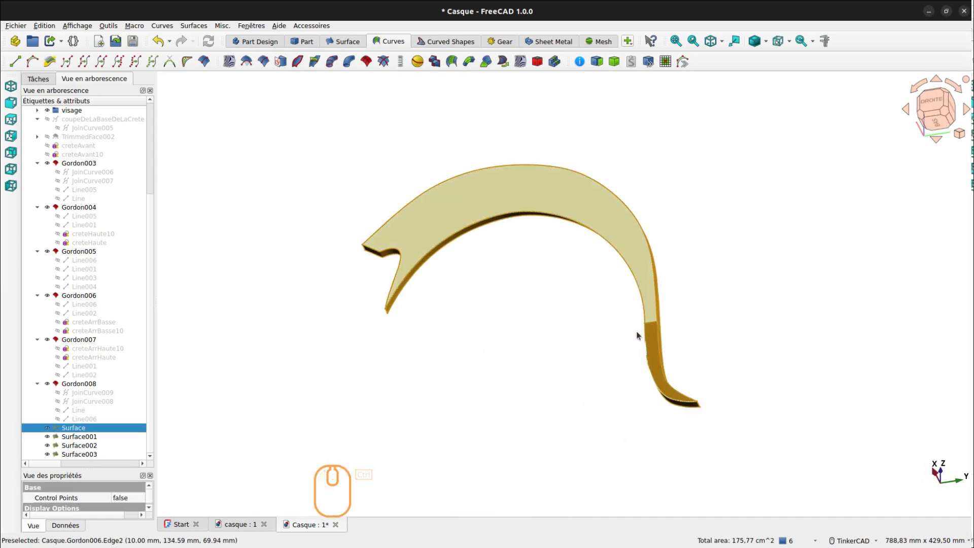
scroll(638, 335, down, 4)
ctrl+click(661, 335)
right_drag(515, 342, 573, 294)
middle_drag(622, 187, 583, 446)
ctrl+click(792, 339)
ctrl+click(708, 267)
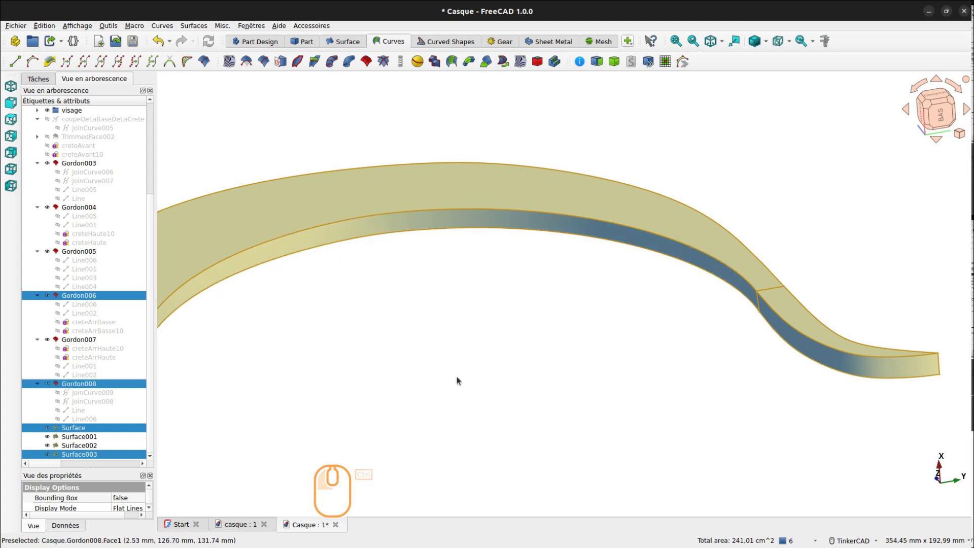
Step: Add the crest's opposite side faces Surface001 and Surface002 to the current selection
scroll(478, 356, down, 5)
right_drag(486, 366, 530, 209)
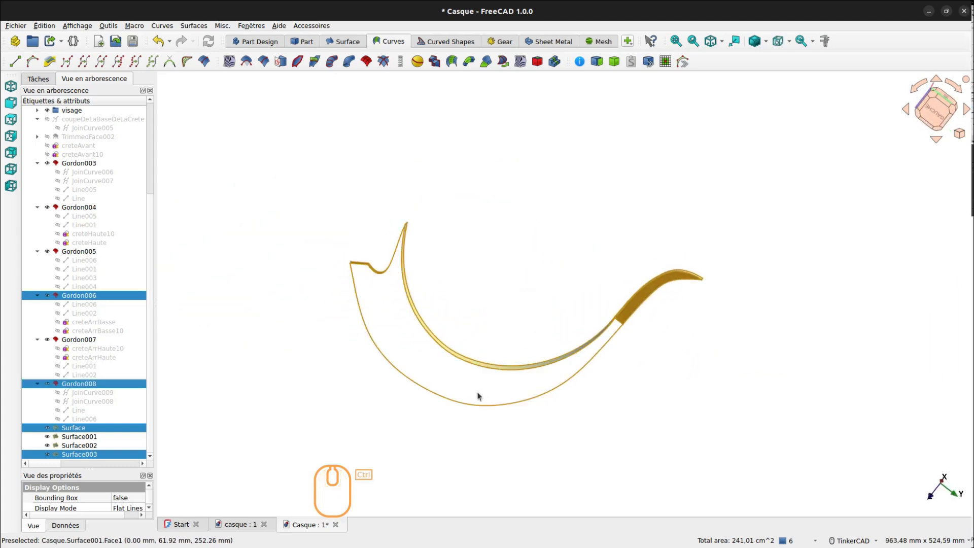
ctrl+click(485, 381)
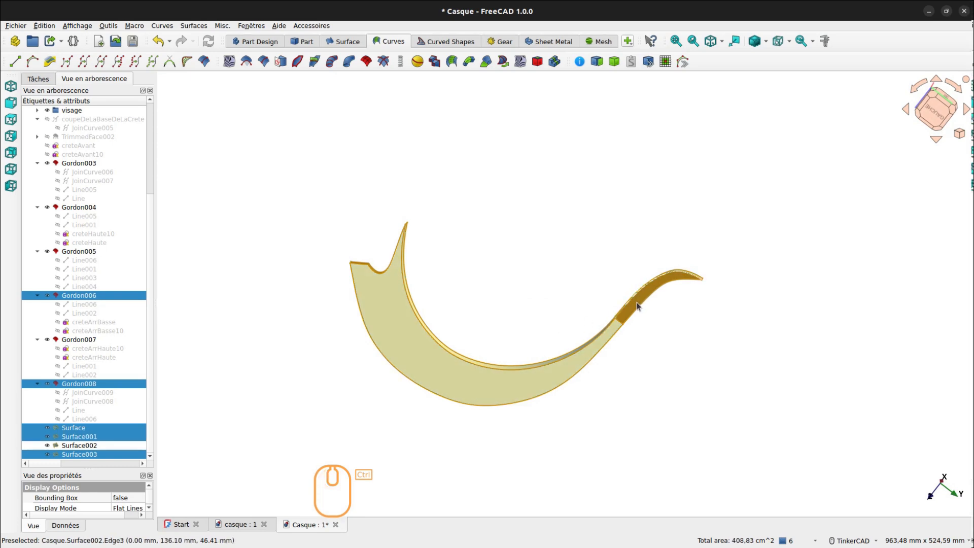
scroll(636, 305, up, 3)
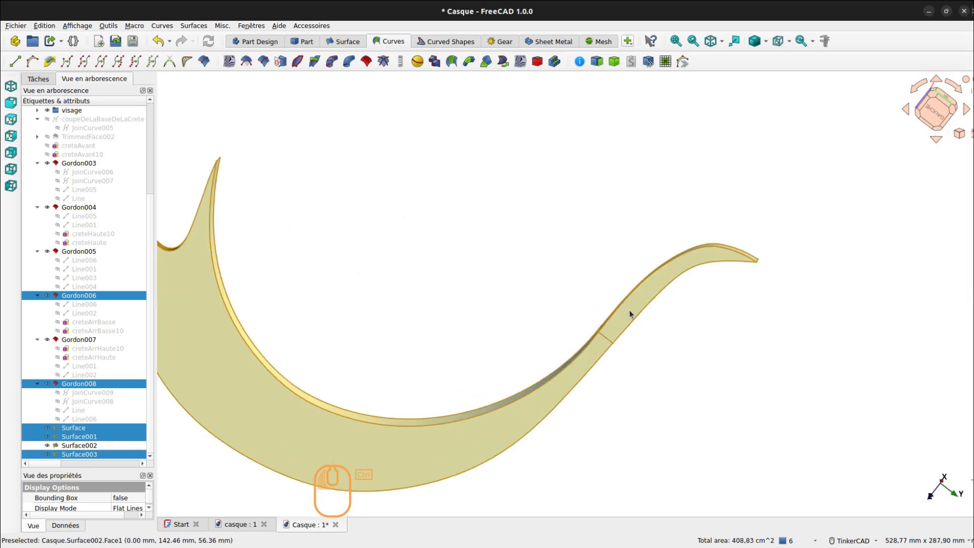
ctrl+click(629, 314)
Step: Add the crest's front faces Gordon003 and Gordon004 to the current selection
right_drag(341, 250, 526, 308)
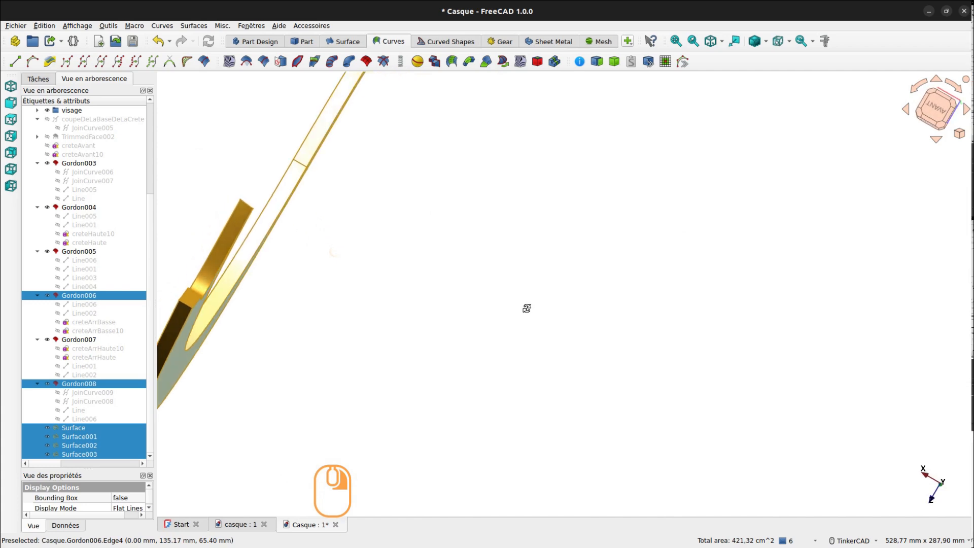
ctrl+click(222, 248)
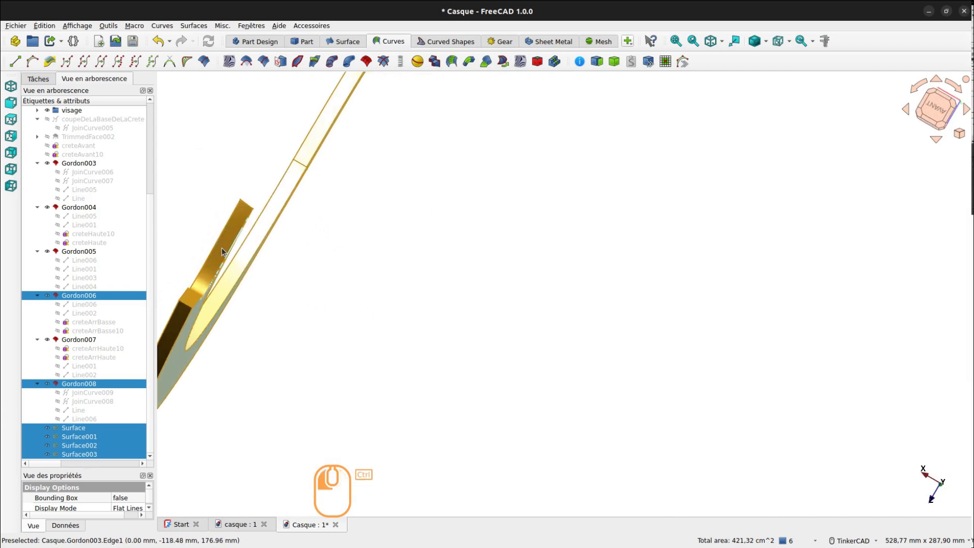
ctrl+click(217, 249)
right_drag(329, 340, 447, 282)
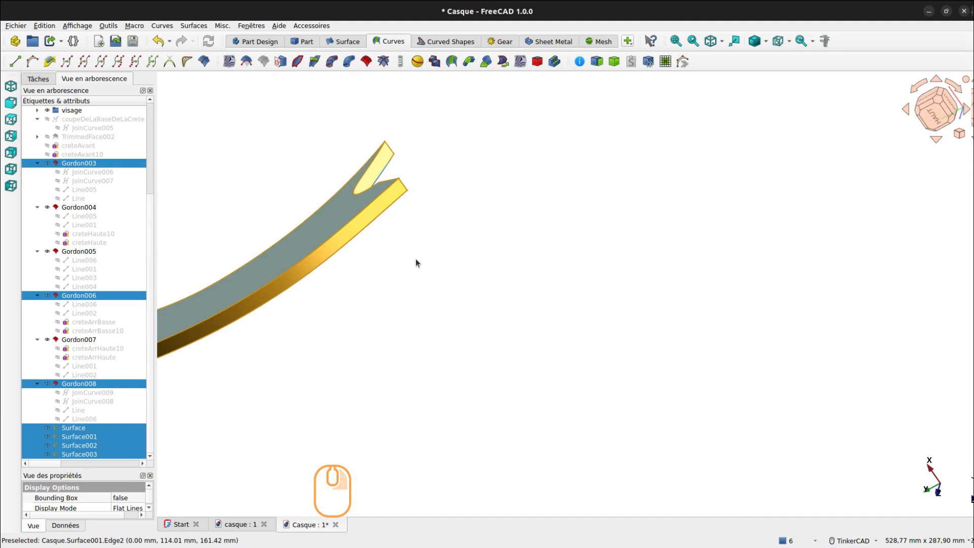
ctrl+click(373, 213)
scroll(461, 308, down, 2)
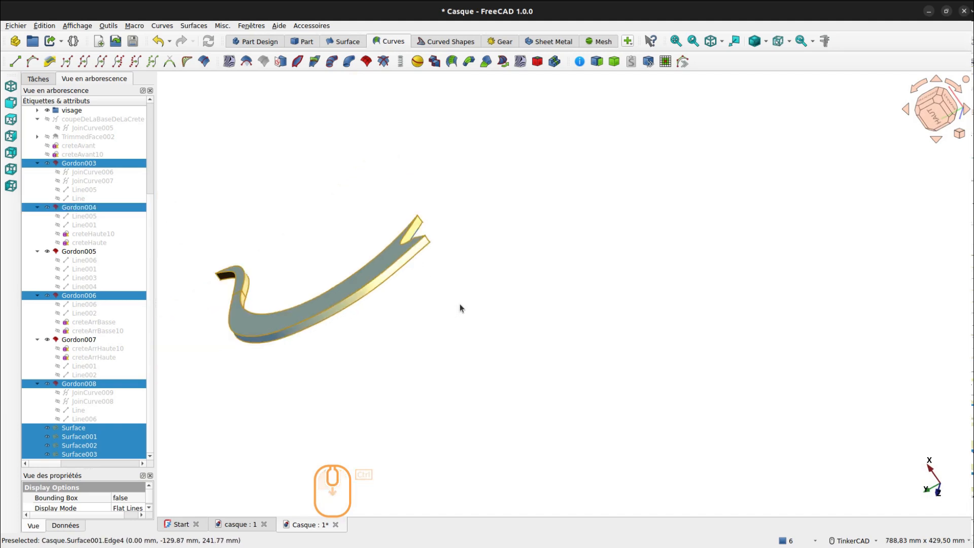
Step: Add the rear tail's upper band Gordon007 to the selected crest faces
right_drag(315, 379, 527, 271)
right_drag(197, 325, 379, 323)
ctrl+scroll(380, 323, up, 3)
ctrl+click(380, 326)
scroll(522, 254, down, 3)
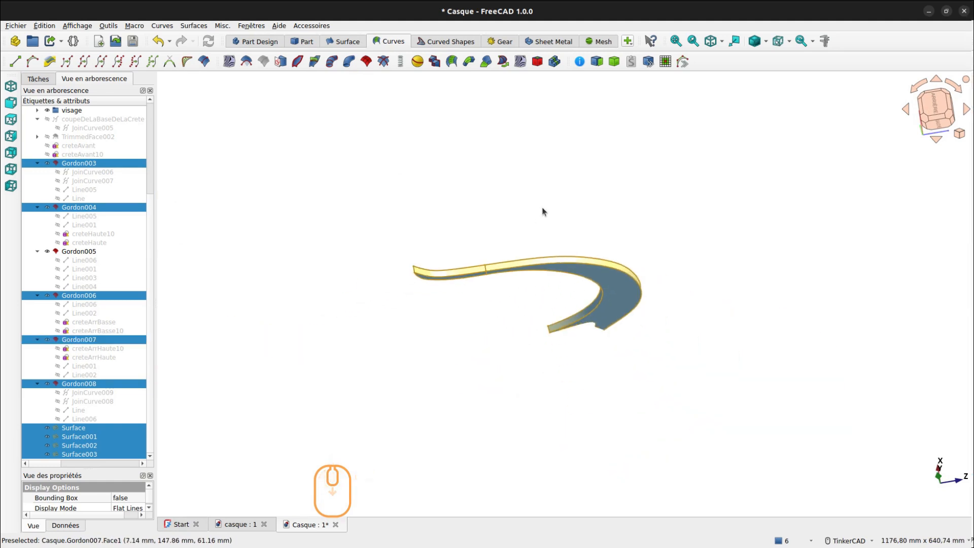
Step: Save the document and create a parametric solid from the selected crest surfaces
right_drag(542, 212, 666, 494)
key(ctrl+s)
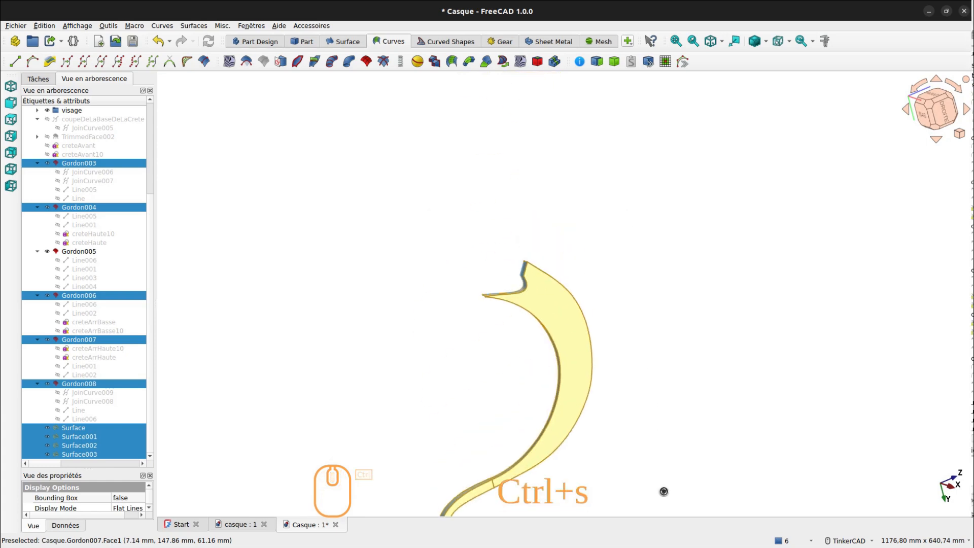
click(614, 61)
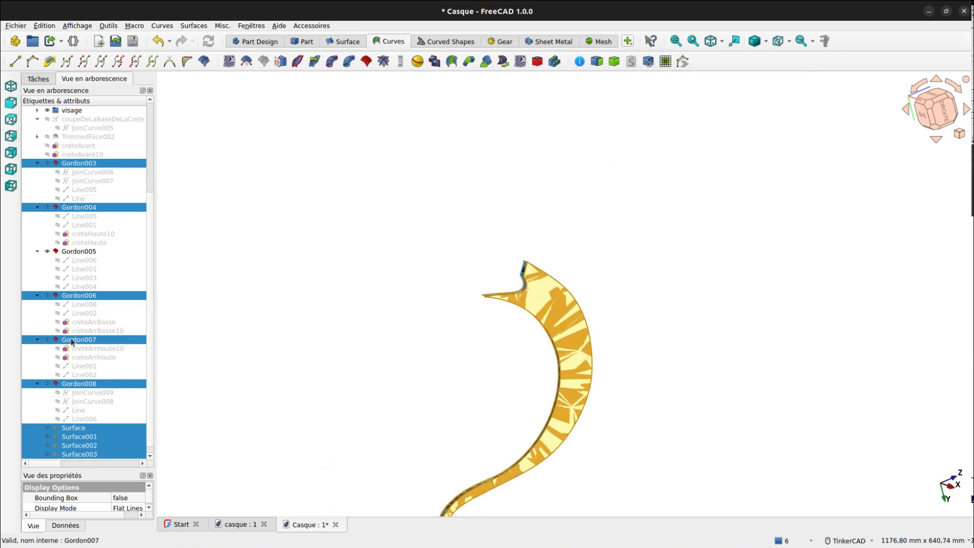
Step: Hide the selected source surfaces and the remaining Gordon005 surface, leaving only the new solid shown
scroll(80, 349, down, 1)
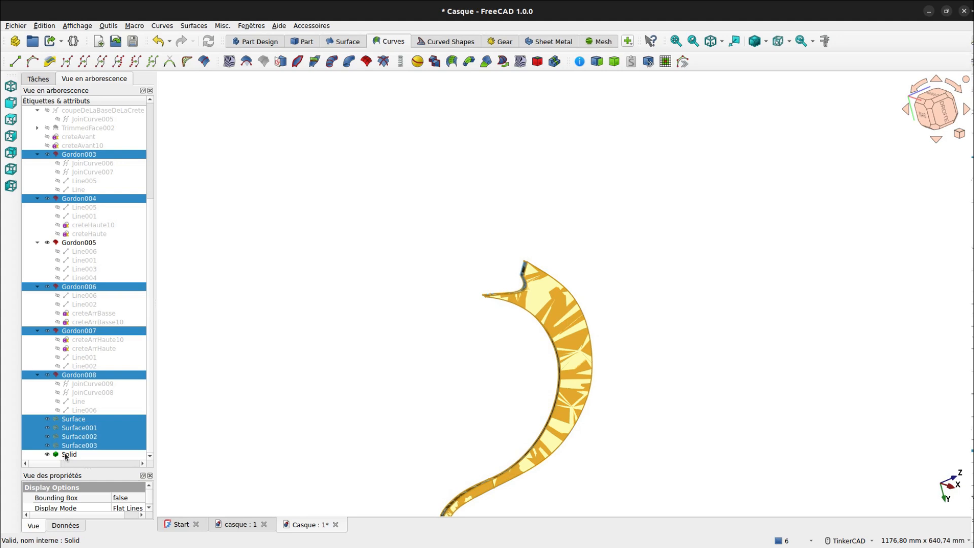
key(space)
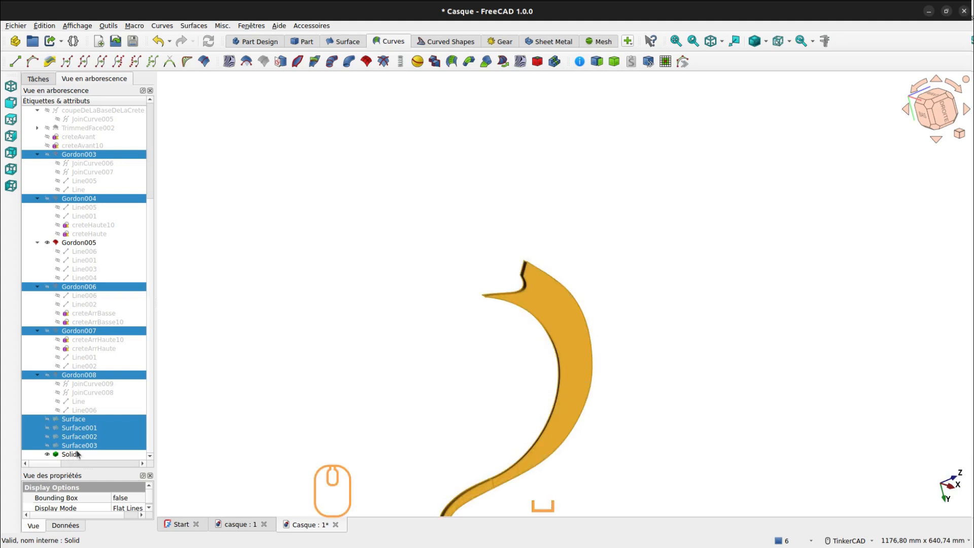
drag(150, 287, 160, 253)
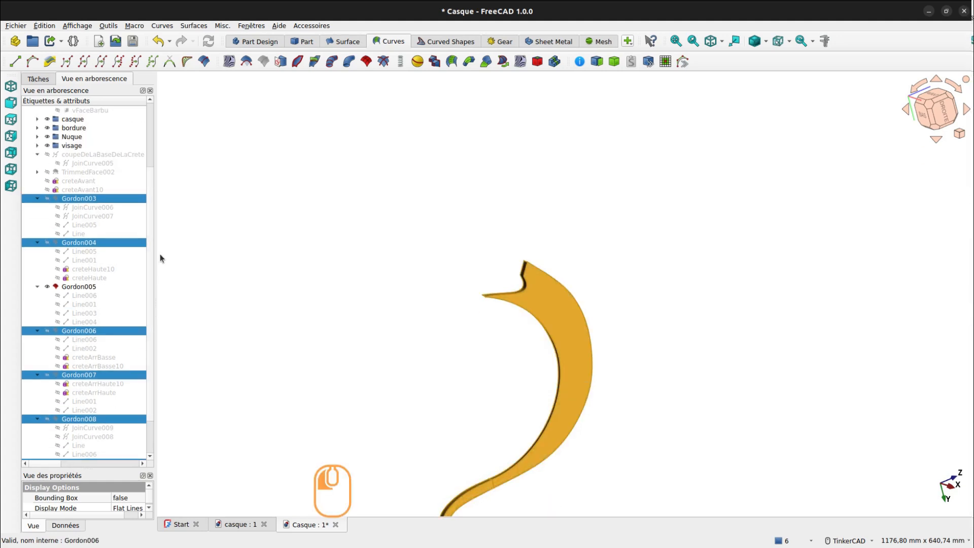
click(78, 287)
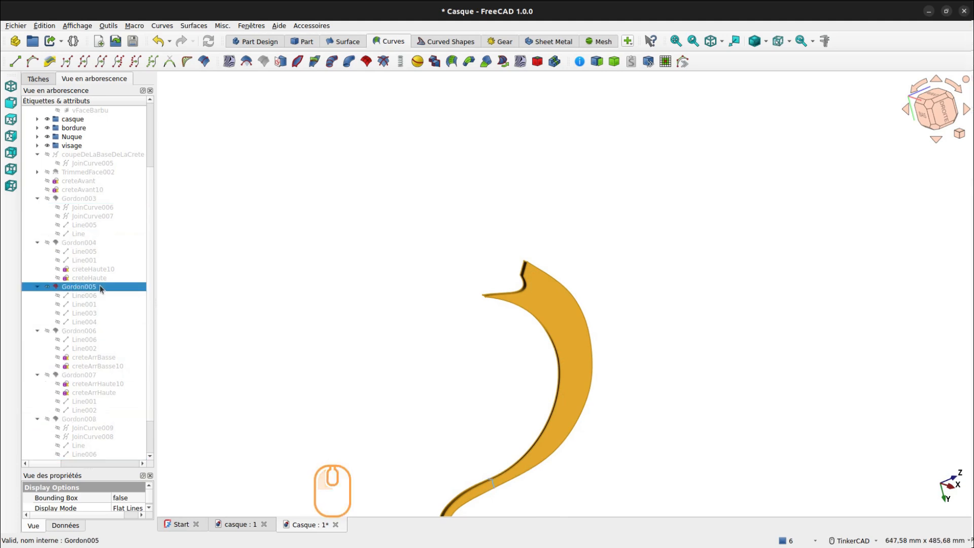
key(space)
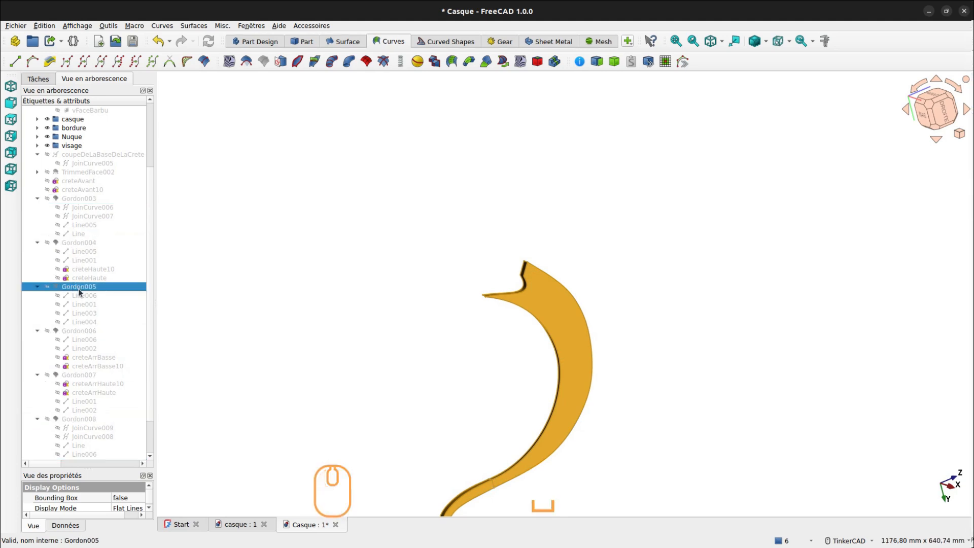
Step: Inspect the crest solid from another angle and toggle its visibility off and on again
scroll(448, 259, down, 3)
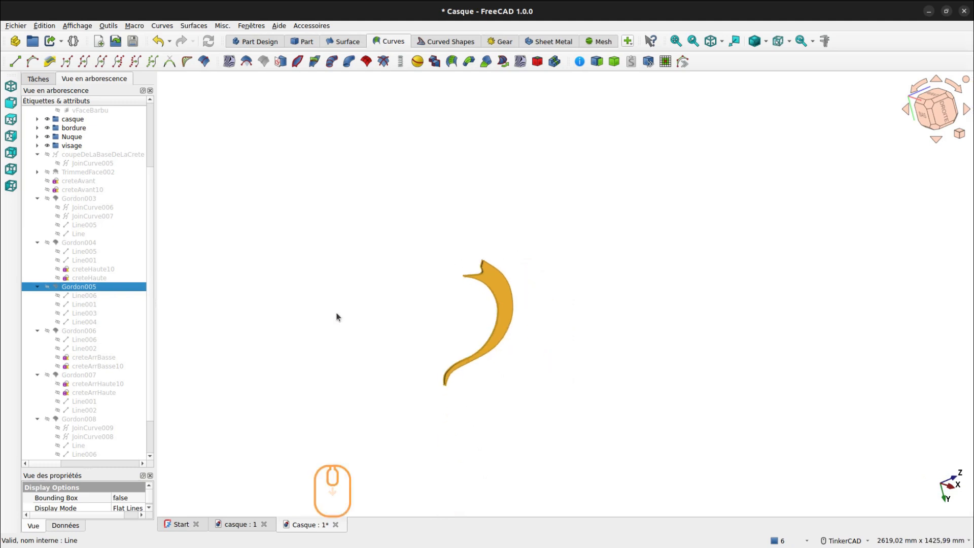
right_drag(337, 316, 370, 359)
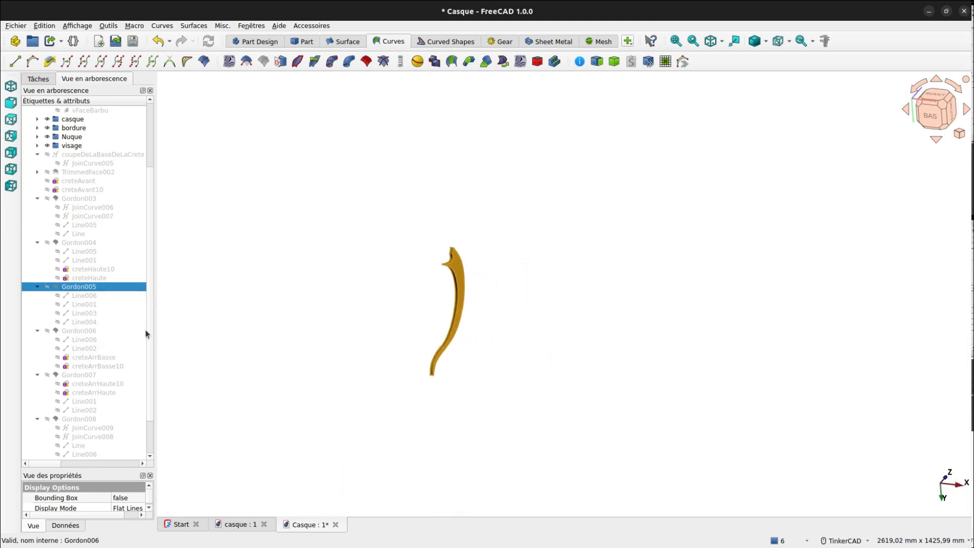
drag(149, 333, 147, 388)
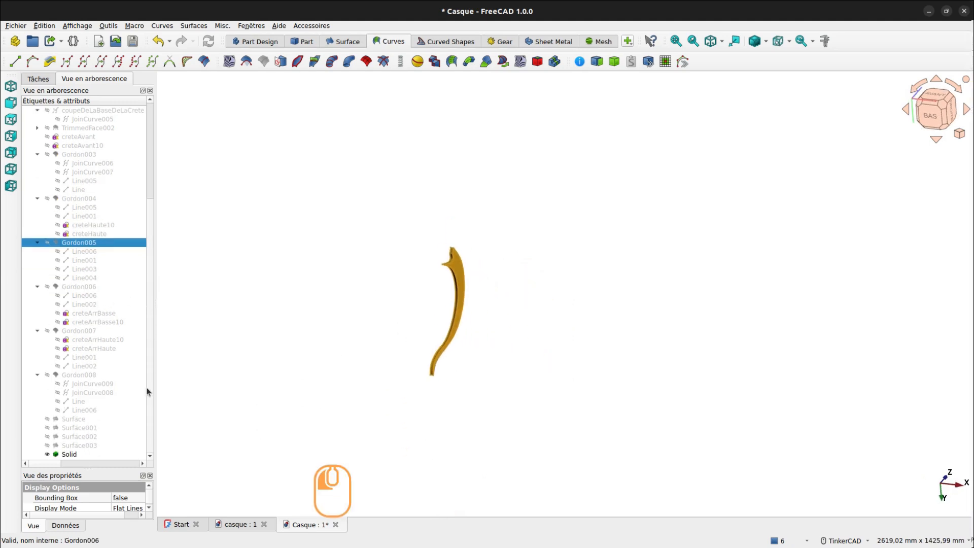
click(69, 455)
key(space)
key(space)
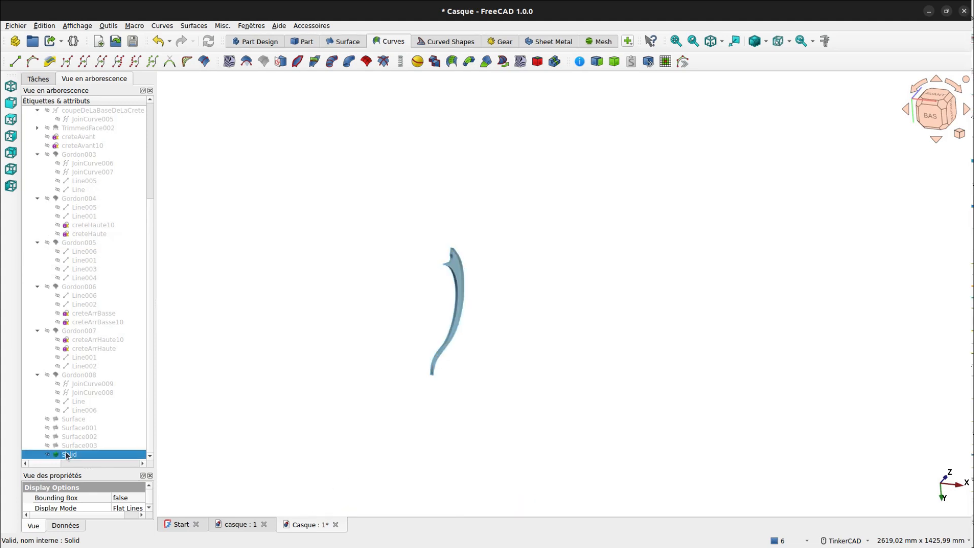
Step: Collapse the tree branches of Gordon003 to Gordon008, coupeDeLaBaseDeLaCrete and the base group, and clear the selection
drag(147, 233, 147, 191)
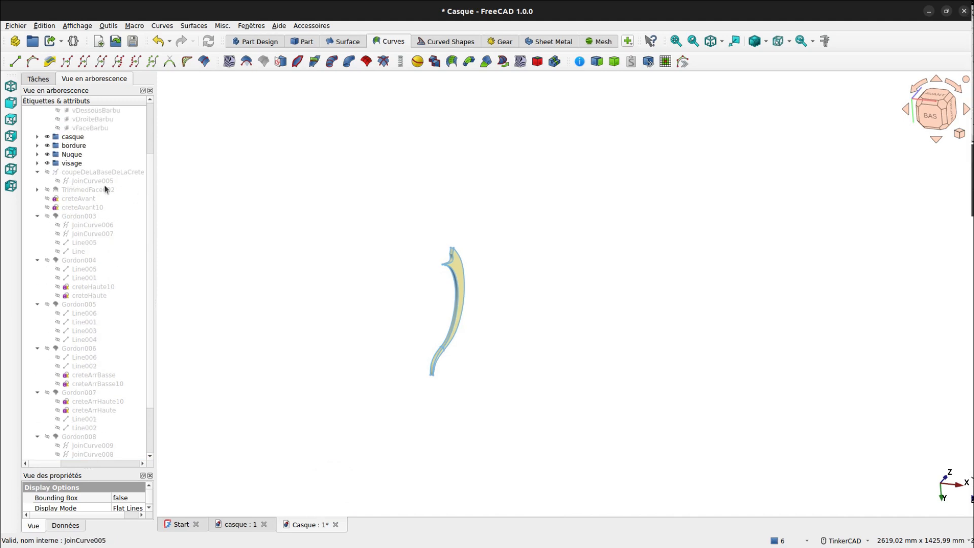
click(38, 216)
click(38, 225)
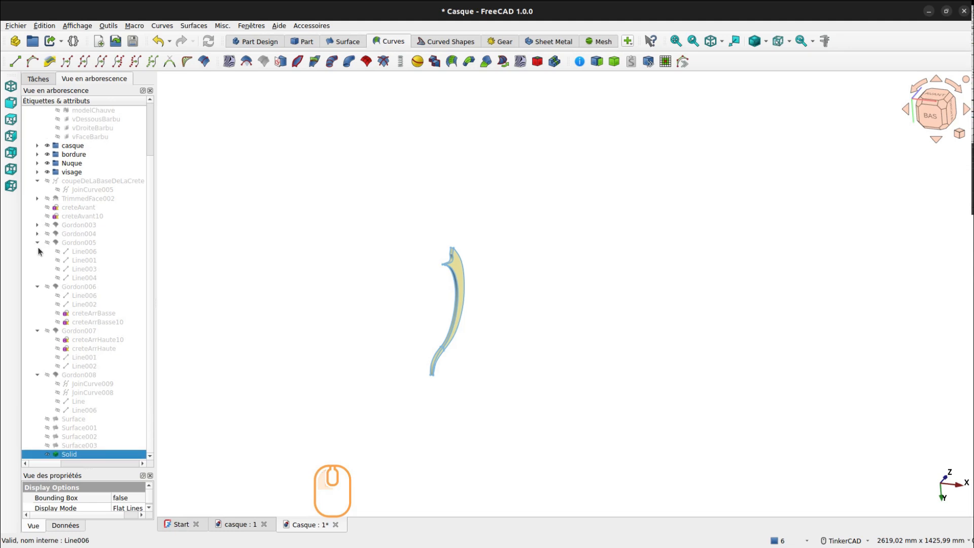
click(38, 244)
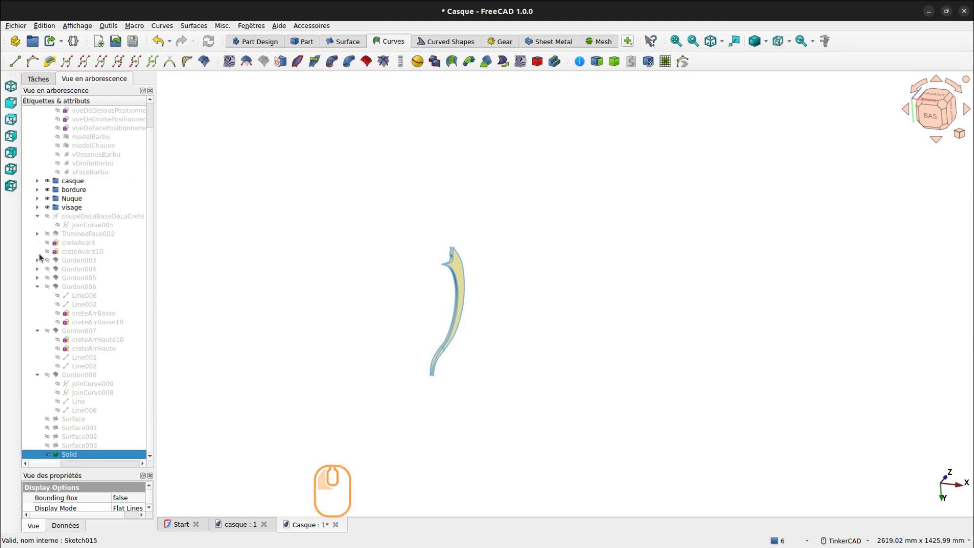
click(38, 287)
click(38, 322)
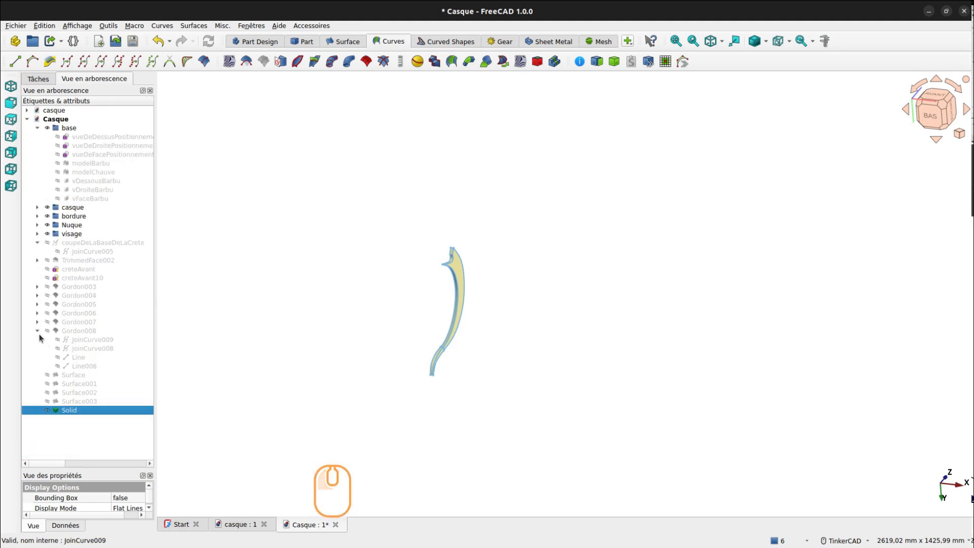
click(38, 331)
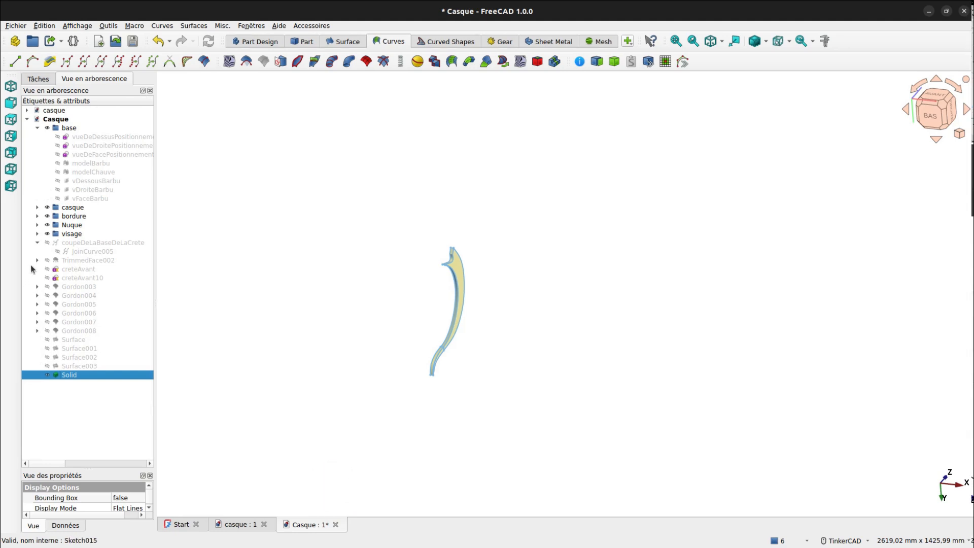
click(38, 243)
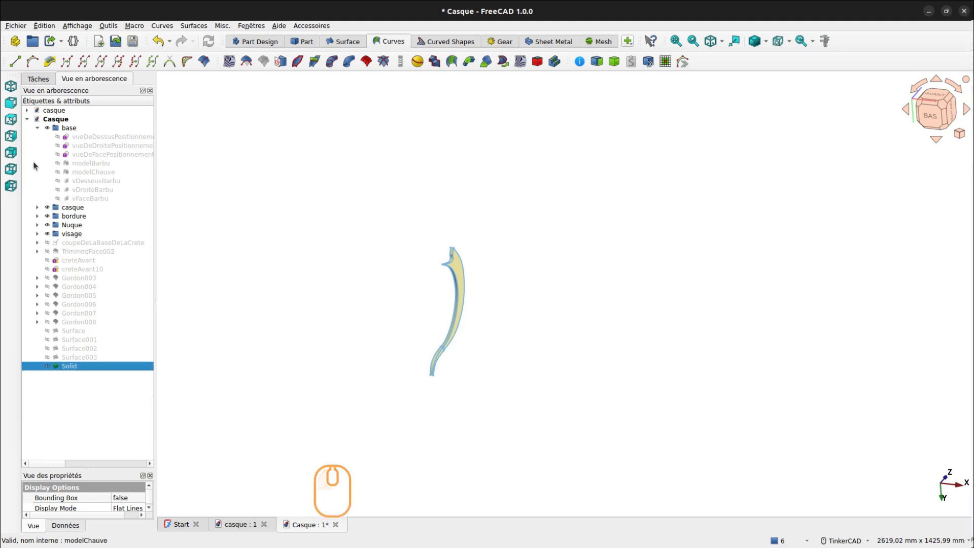
click(38, 128)
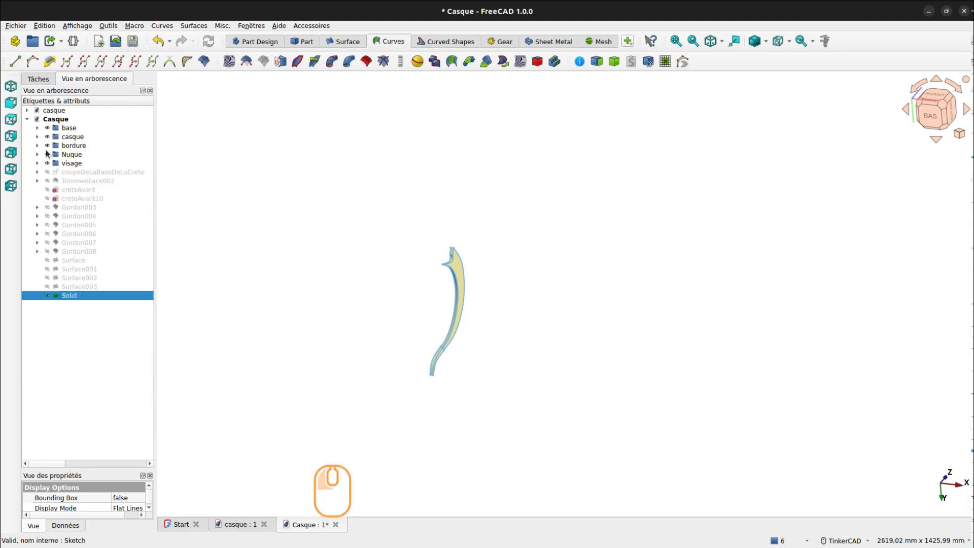
click(96, 325)
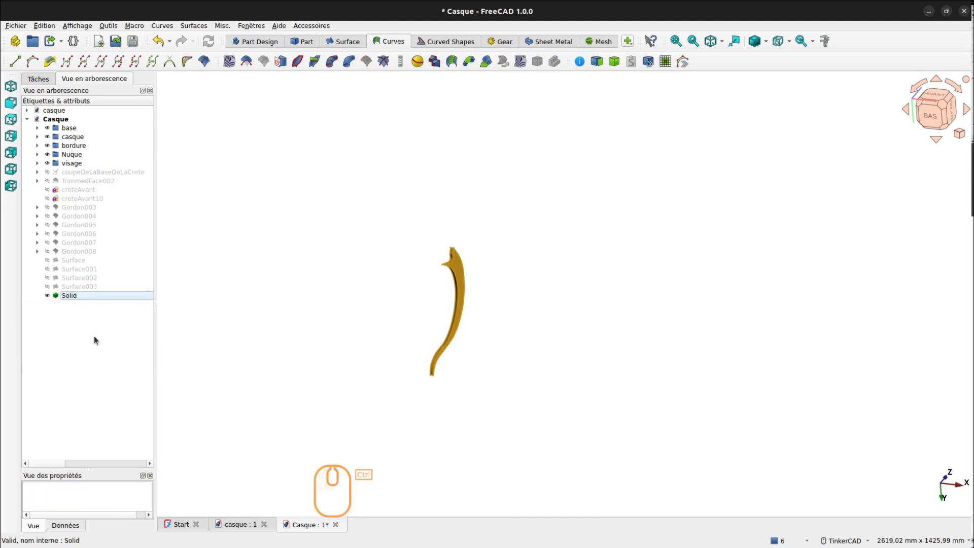
key(ctrl+e)
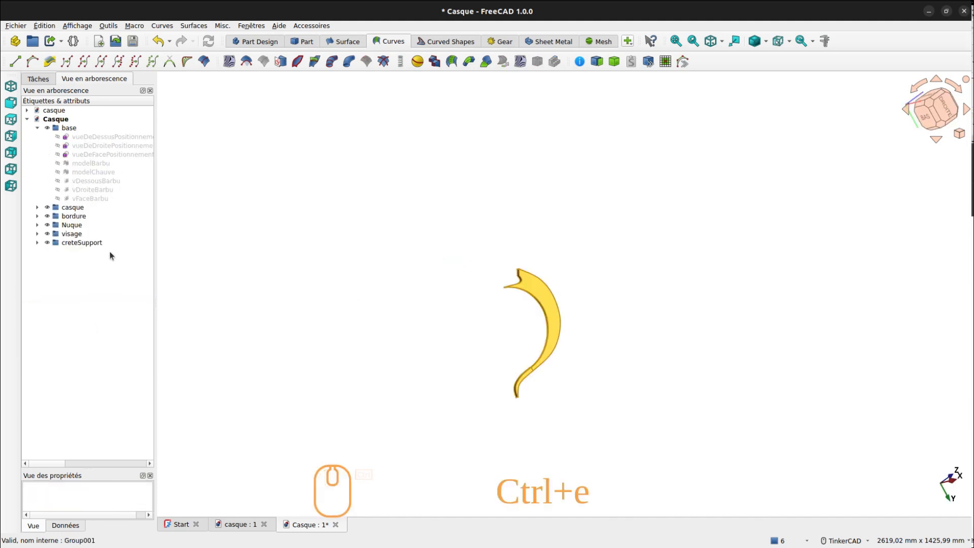
Step: Check the contents of the creteSupport group and collapse it again
click(75, 243)
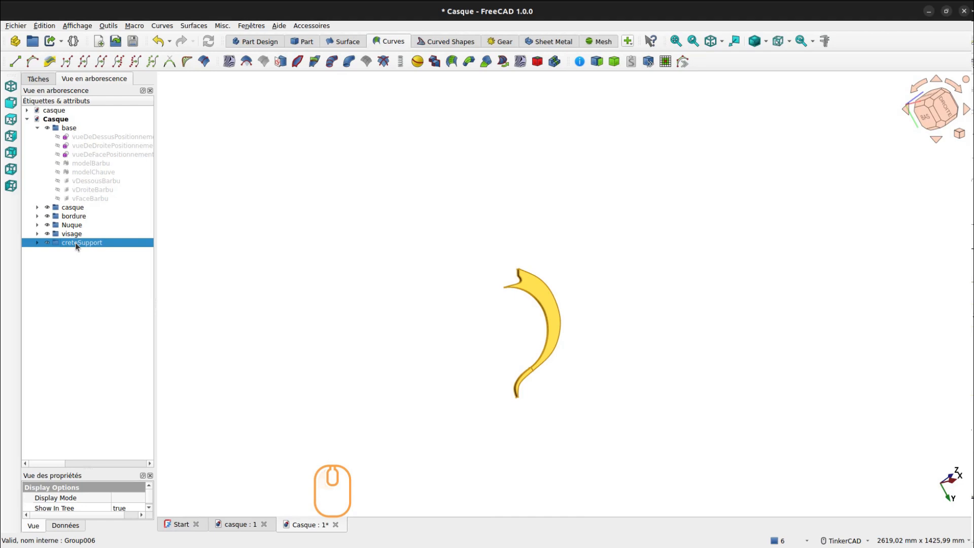
click(38, 243)
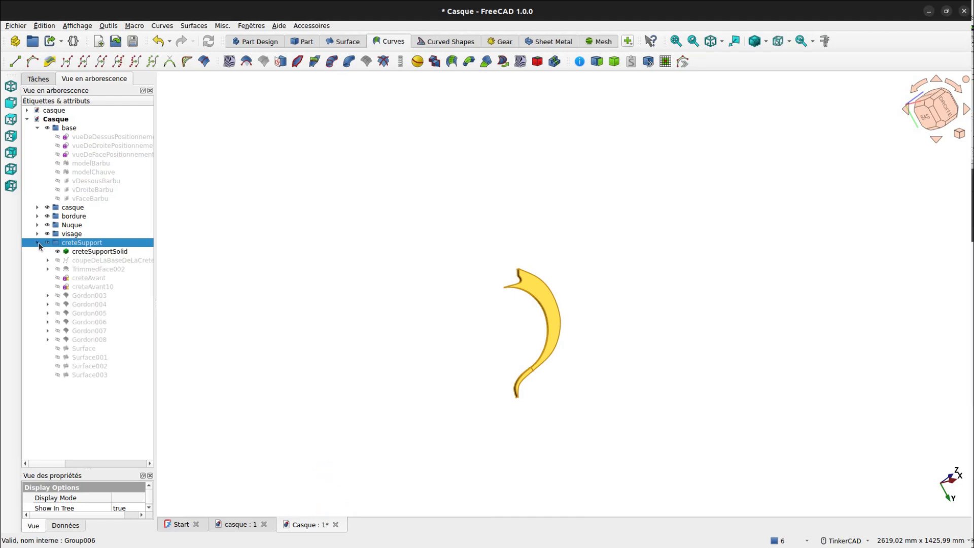
click(38, 242)
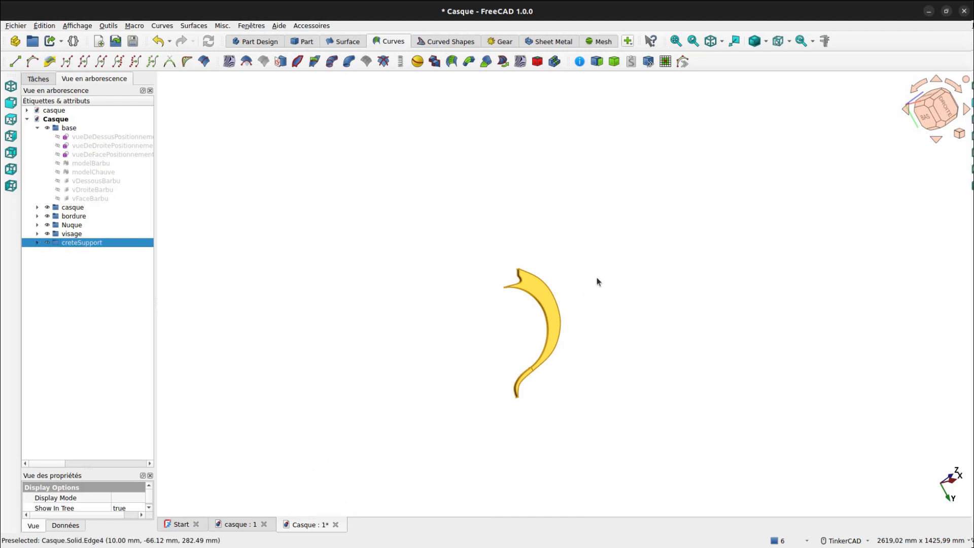
Step: Show the vDroiteBarbu reference image and switch to the right view to compare it with the crest support
right_drag(595, 278, 518, 261)
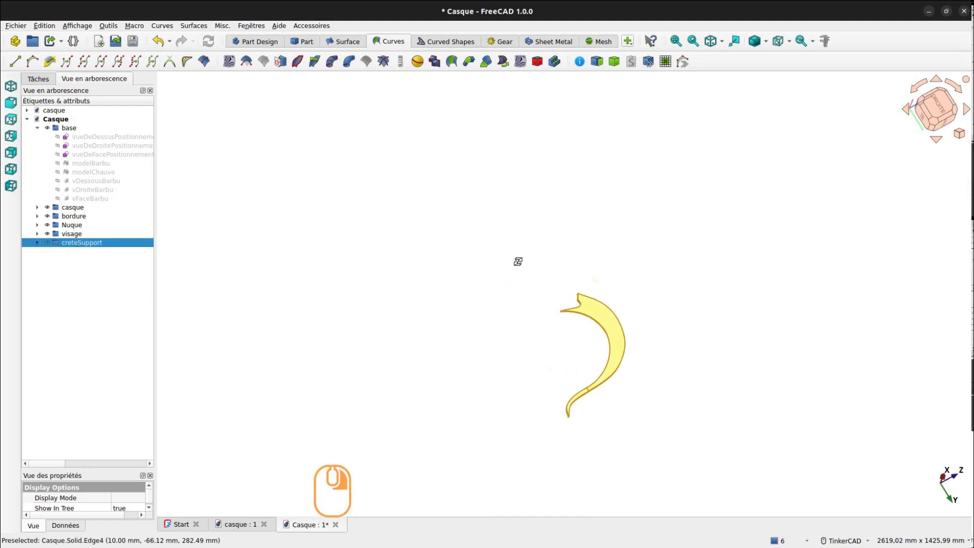
click(98, 189)
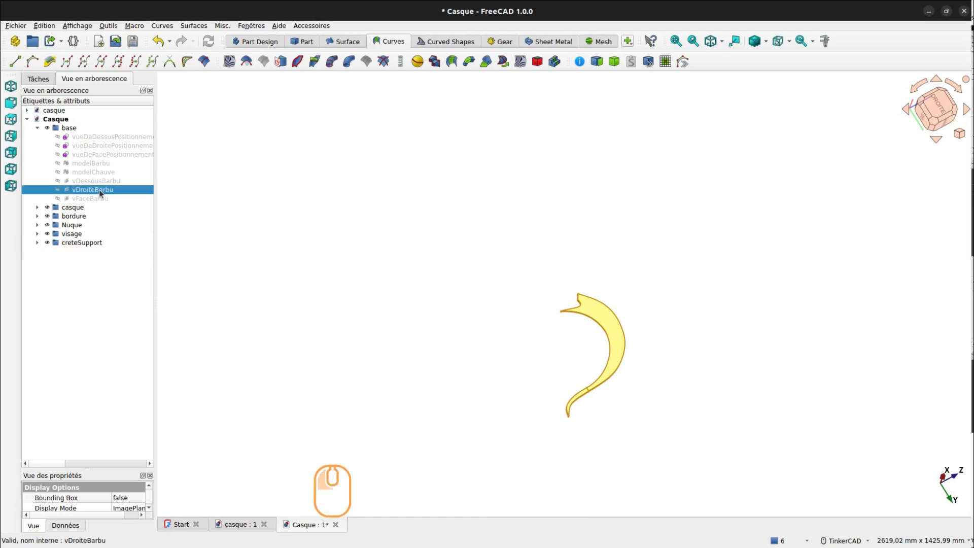
key(space)
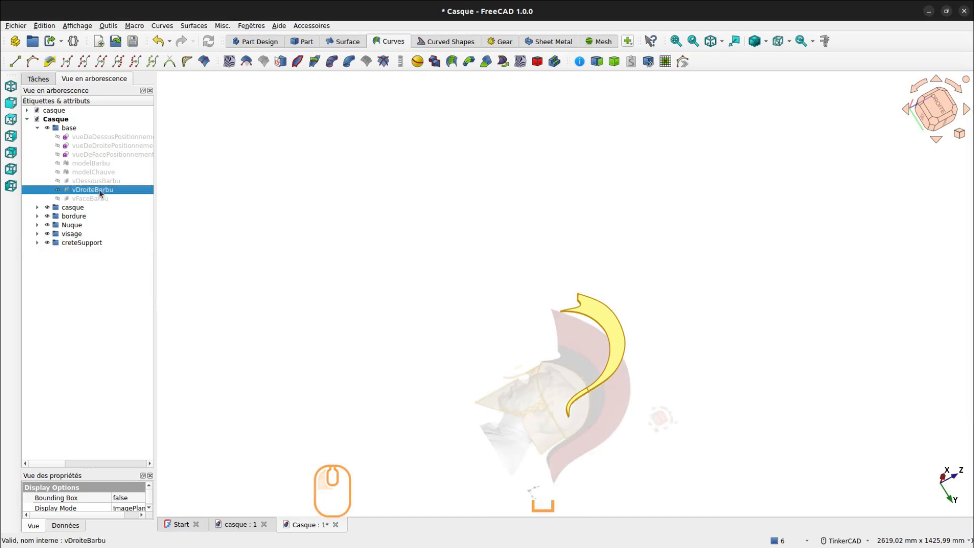
click(936, 105)
key(KP_3)
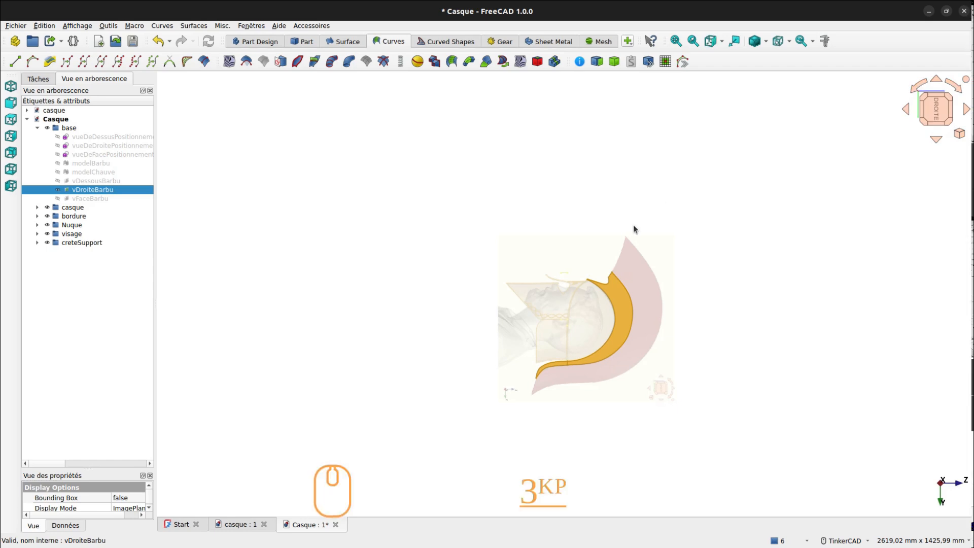
Step: Clear the selection and create a new sketch on the YZ plane, facing the helmet's side reference image
middle_drag(727, 251, 578, 245)
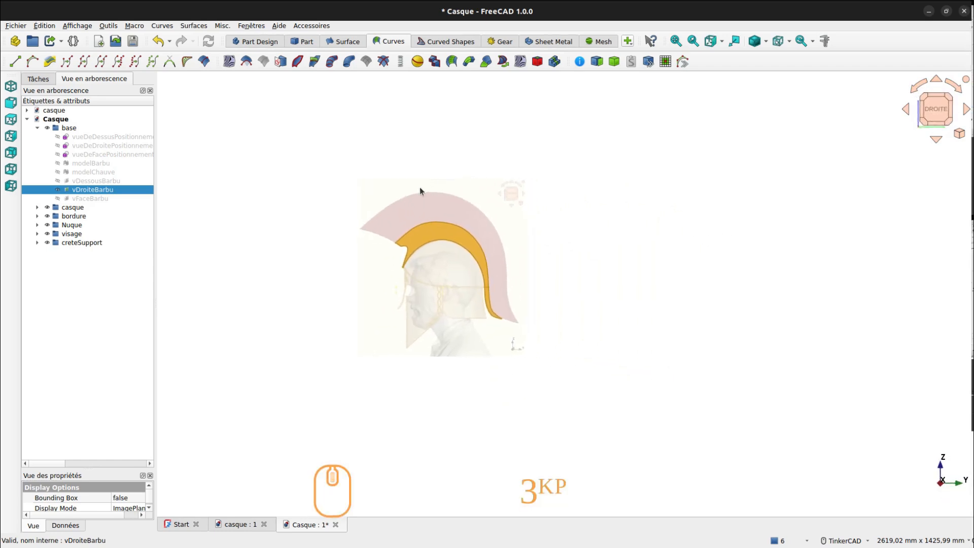
scroll(412, 192, up, 5)
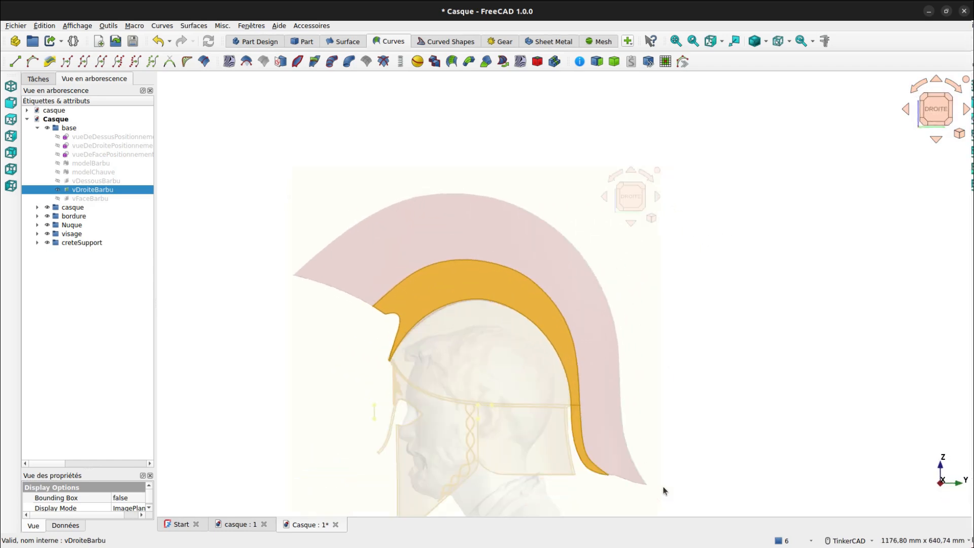
middle_drag(506, 285, 488, 233)
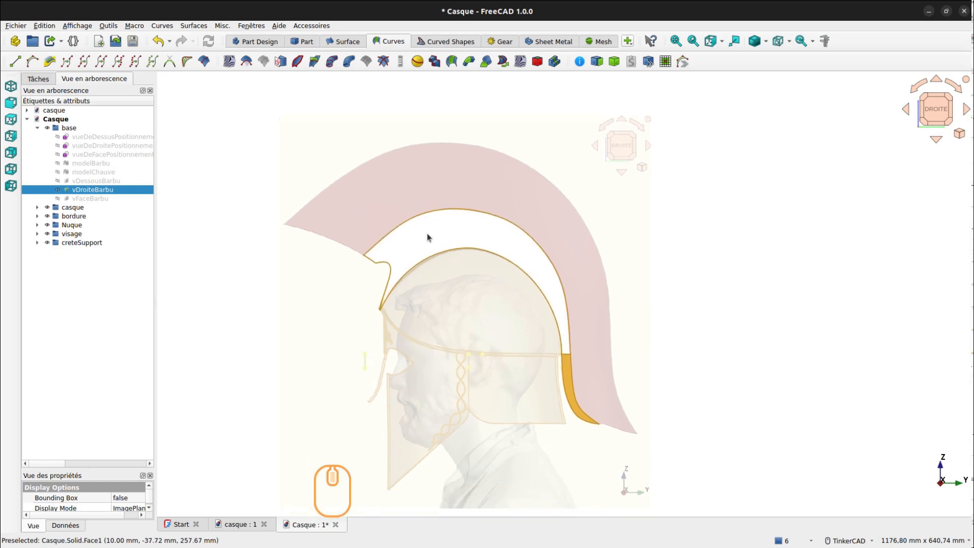
click(226, 164)
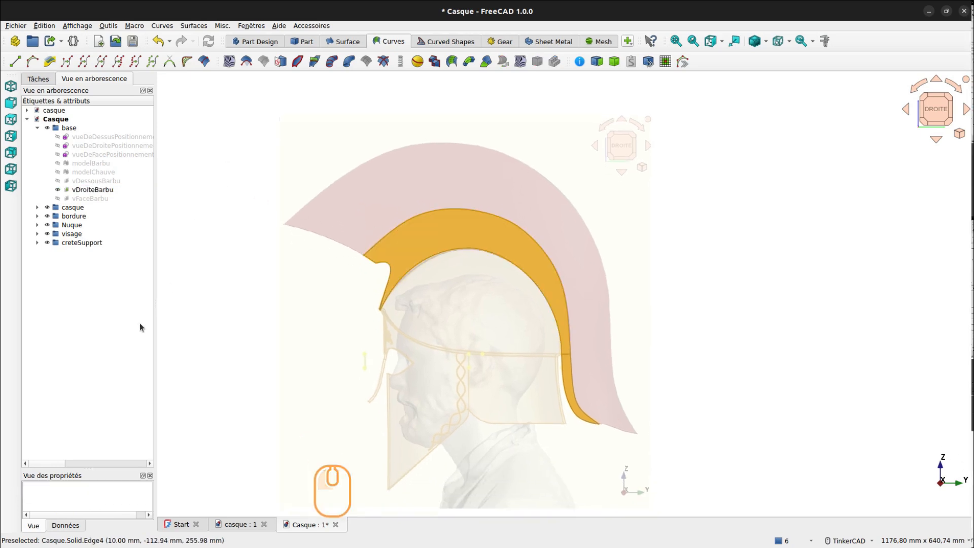
key(z)
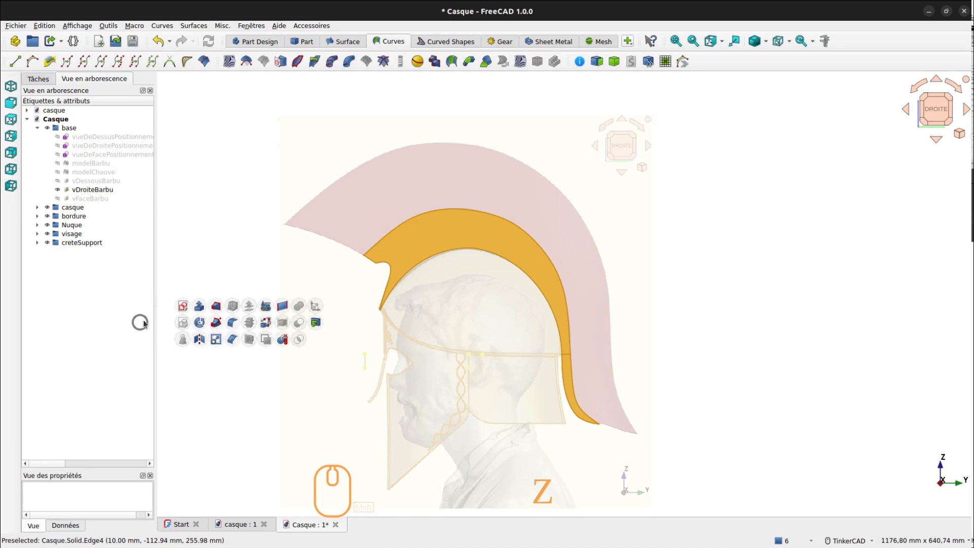
click(183, 306)
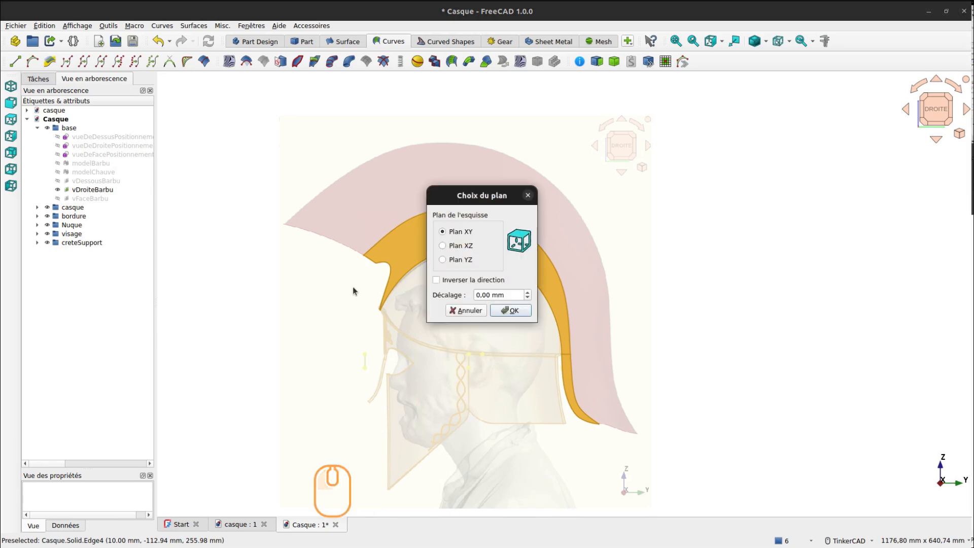
click(510, 311)
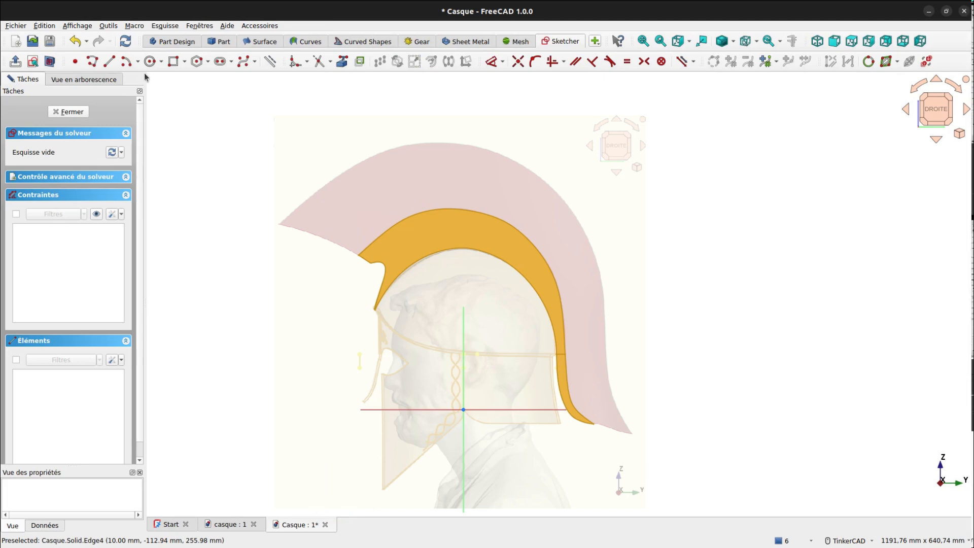
Step: Draw a degree-3 B-spline with ten control points along the reference crest's outer edge, from the front tip to the lower rear tip
click(245, 61)
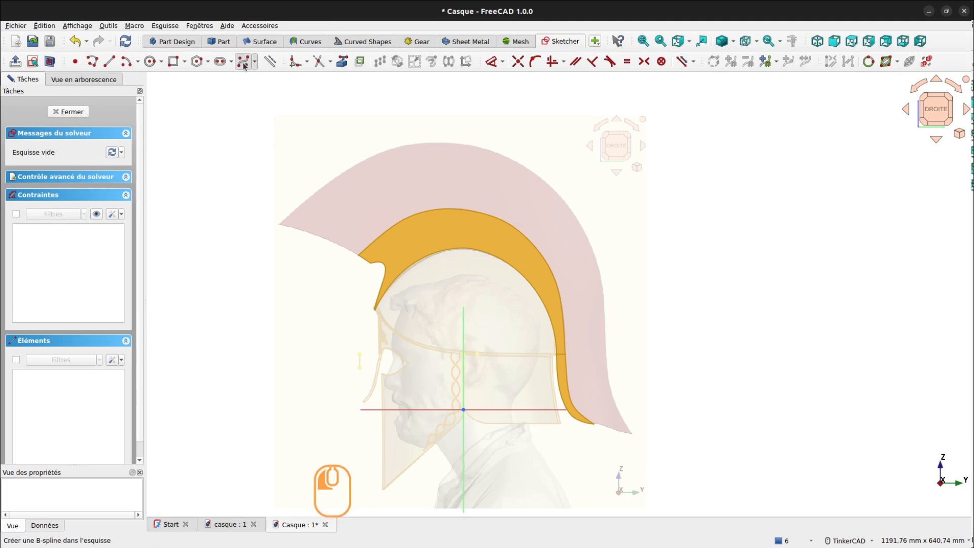
click(279, 224)
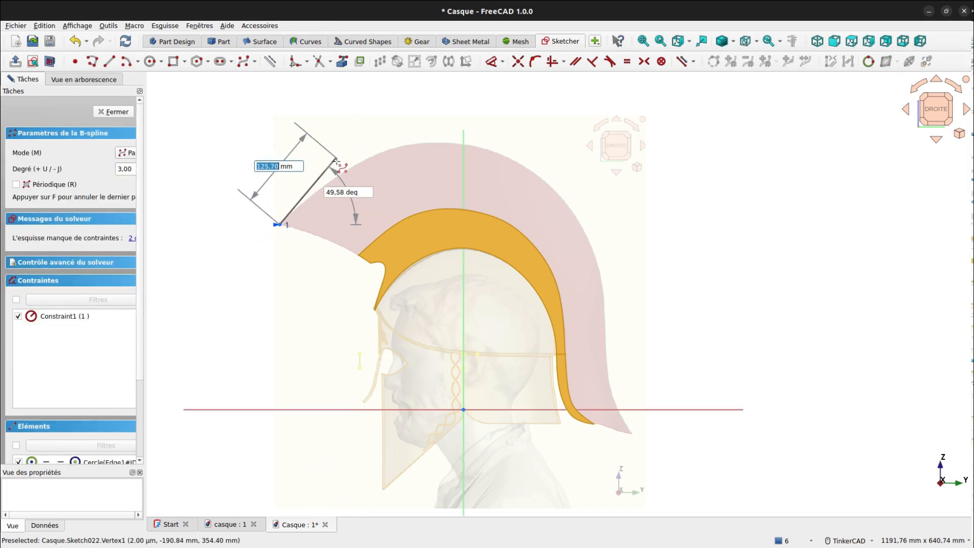
click(354, 160)
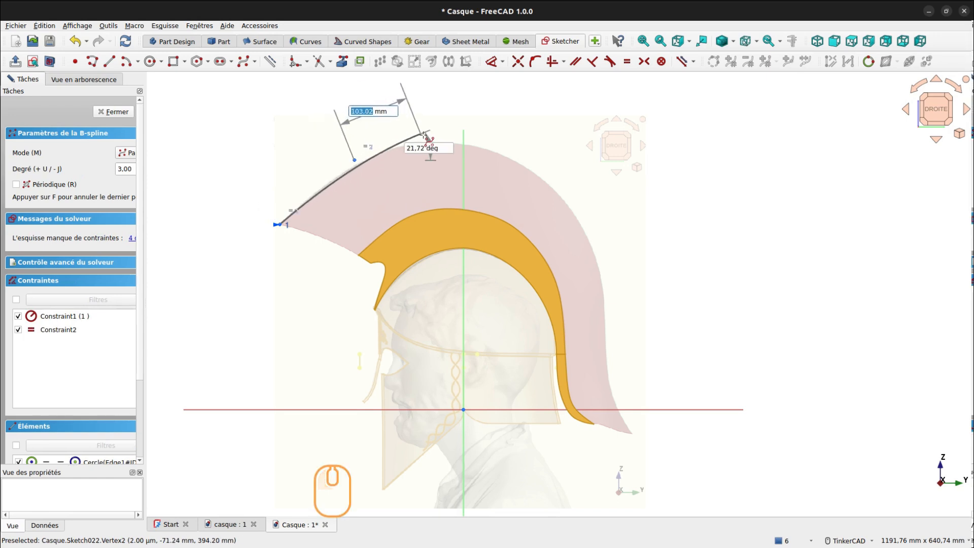
click(426, 138)
click(499, 149)
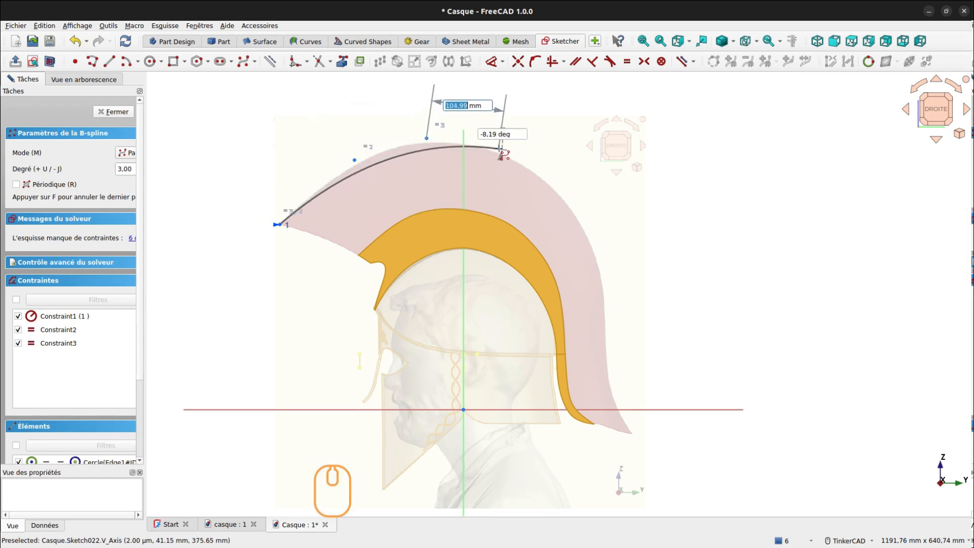
click(575, 202)
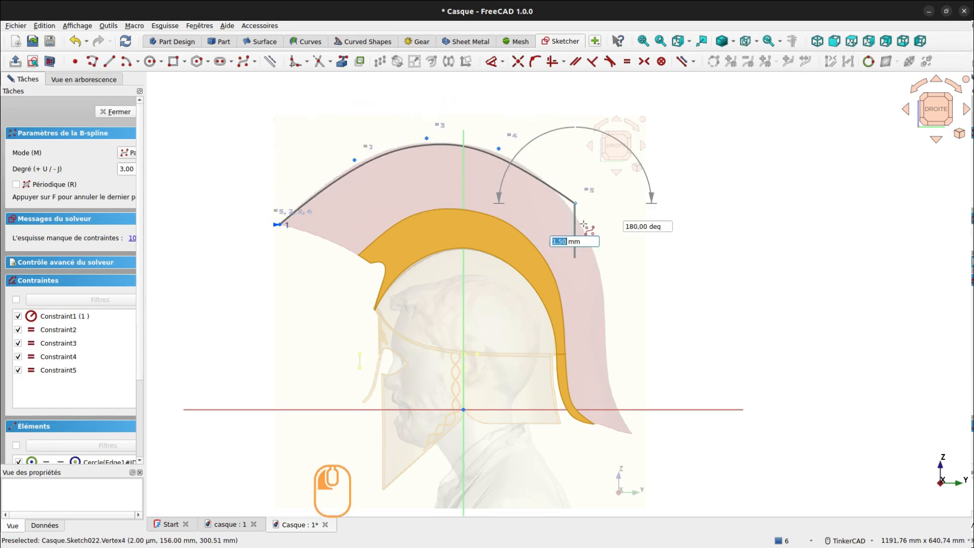
click(604, 277)
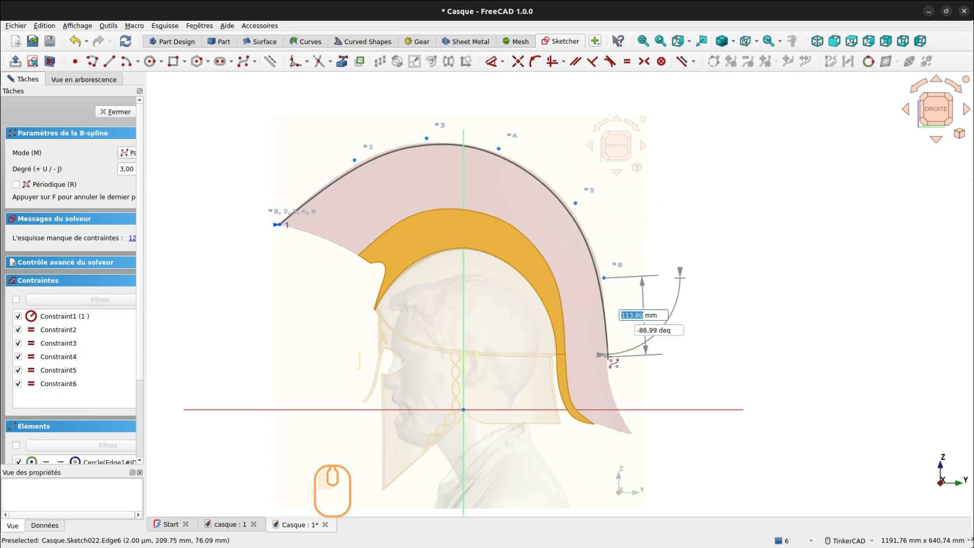
click(608, 357)
click(613, 394)
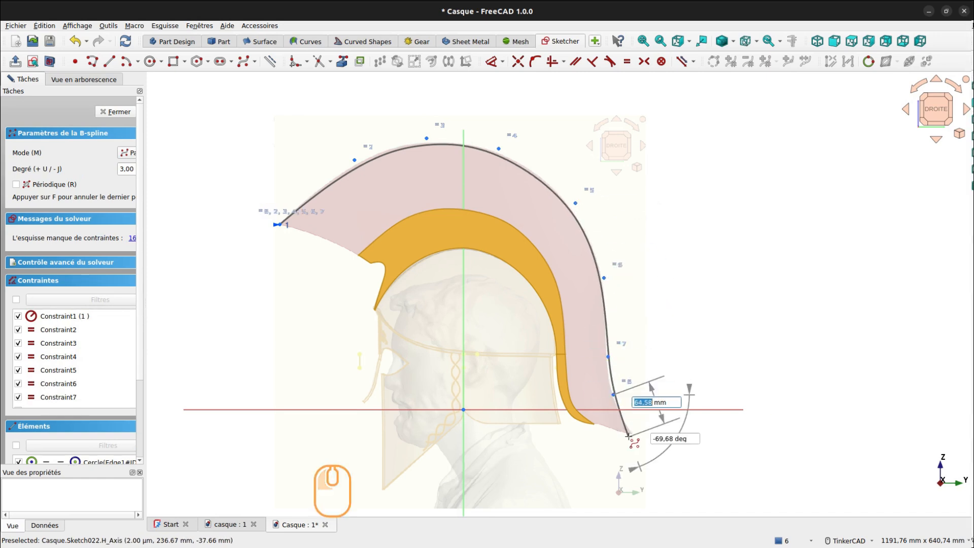
scroll(632, 433, up, 5)
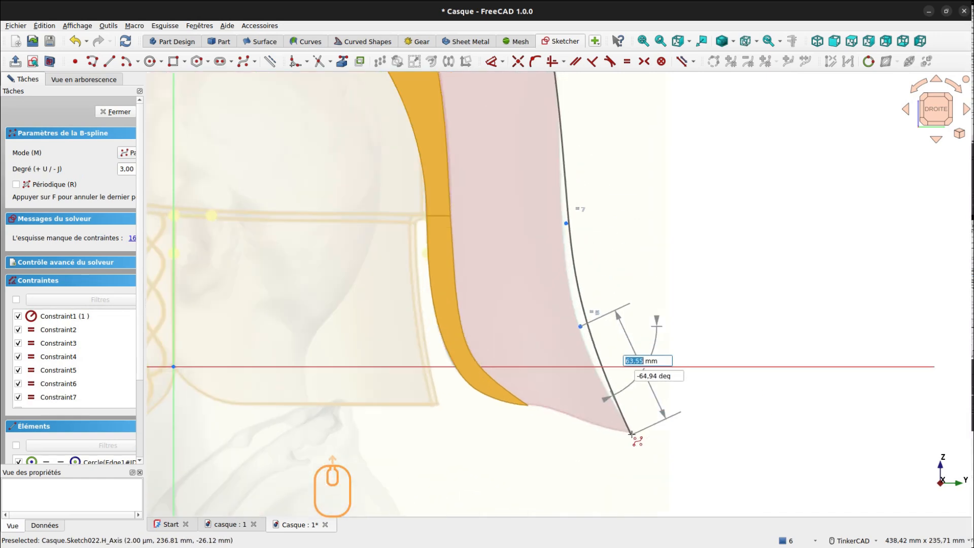
click(600, 378)
click(634, 432)
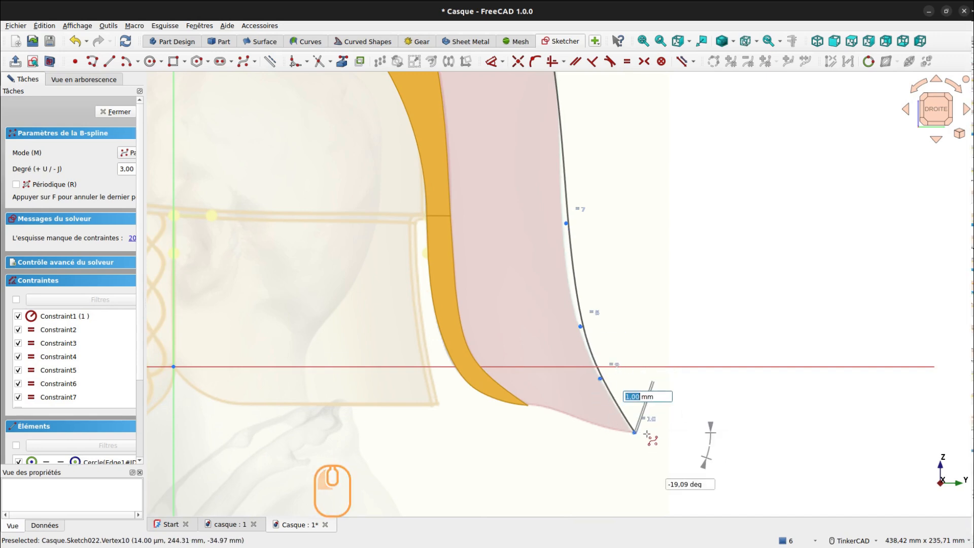
right_click(647, 409)
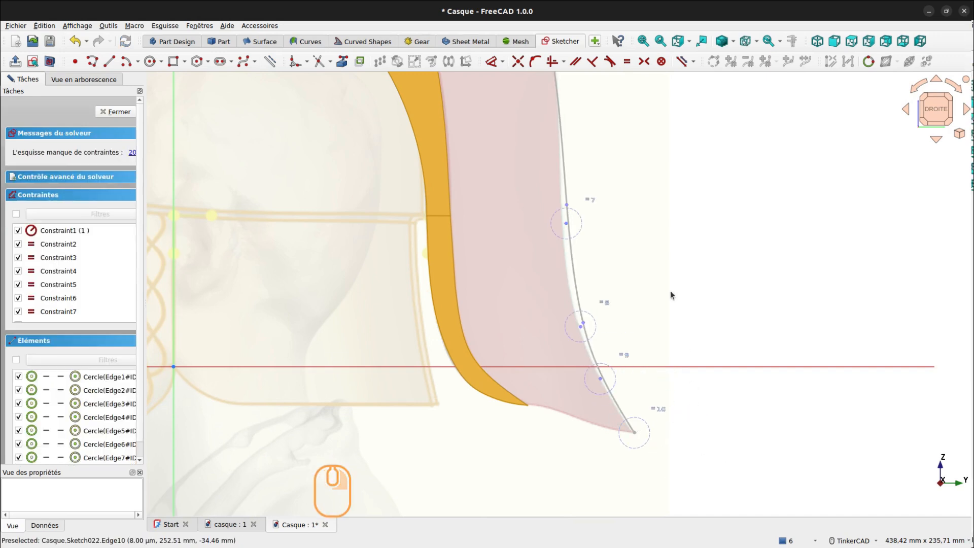
Step: Adjust the seventh, eighth and ninth control points so the B-spline's lower rear part follows the reference crest's edge
drag(566, 224, 556, 223)
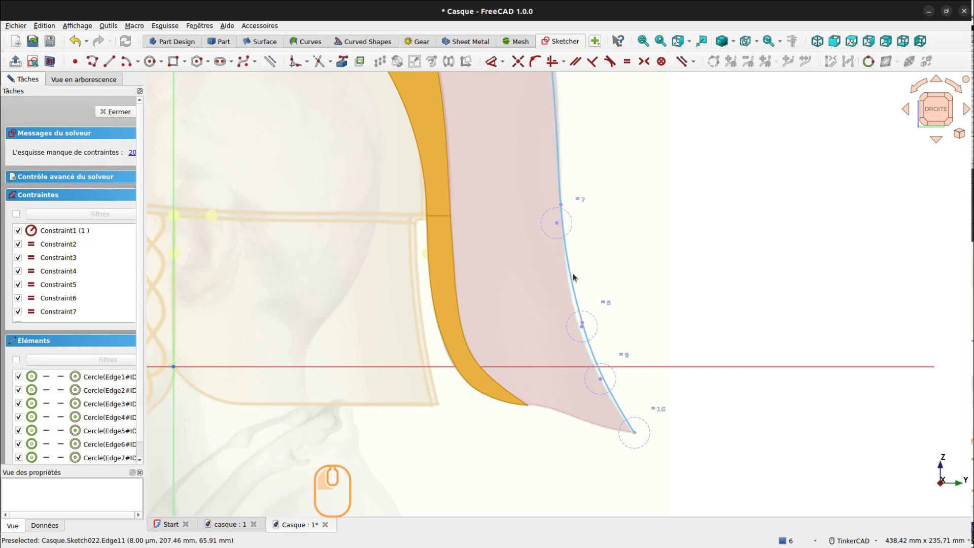
click(579, 331)
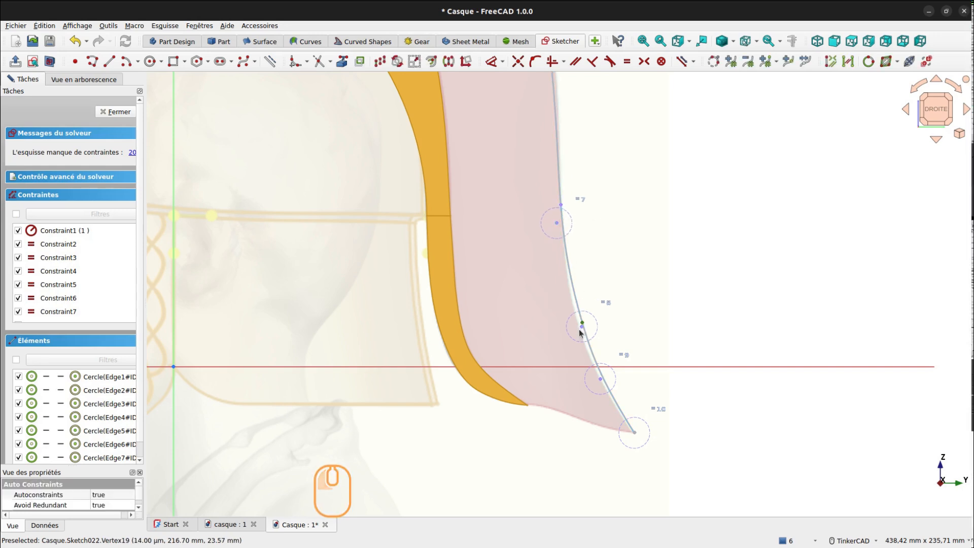
click(717, 301)
scroll(644, 317, up, 3)
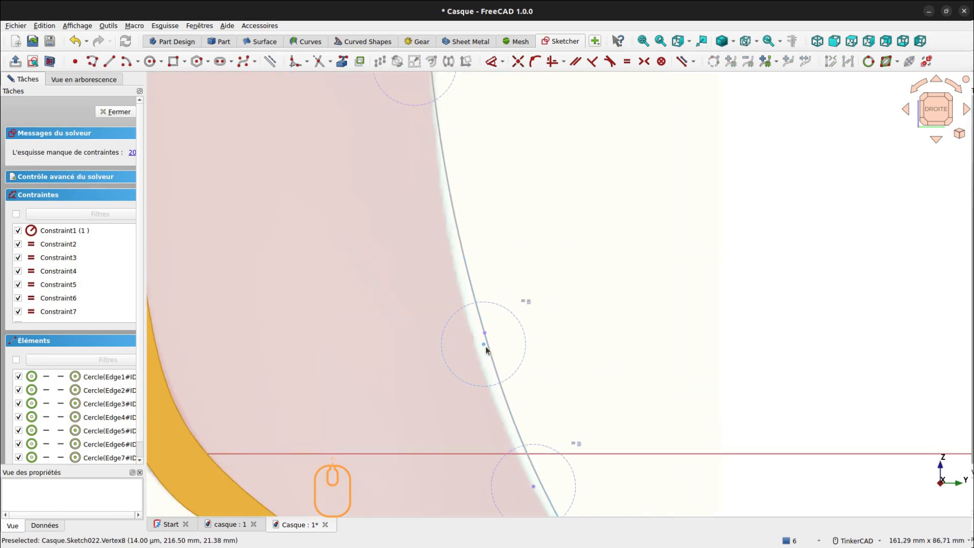
drag(479, 349, 467, 348)
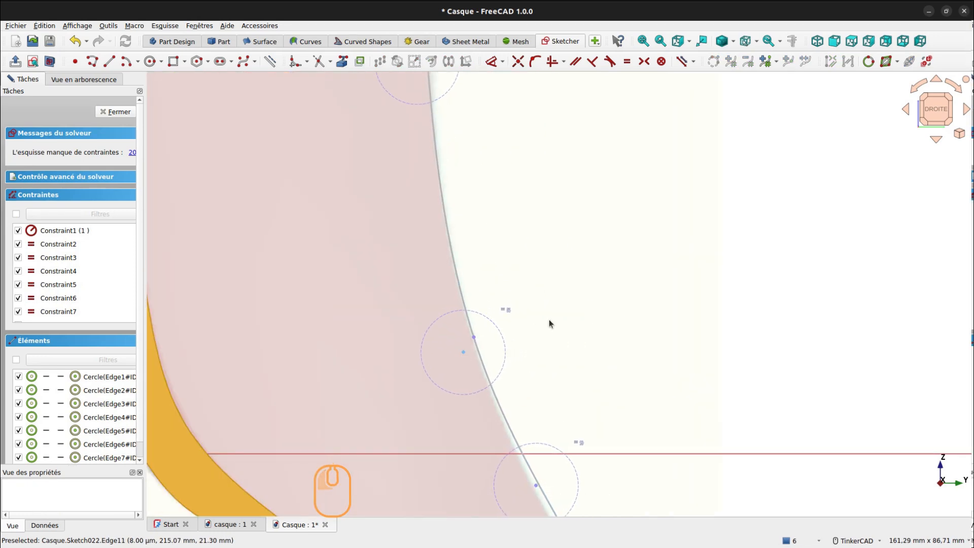
scroll(560, 318, down, 3)
scroll(551, 379, up, 3)
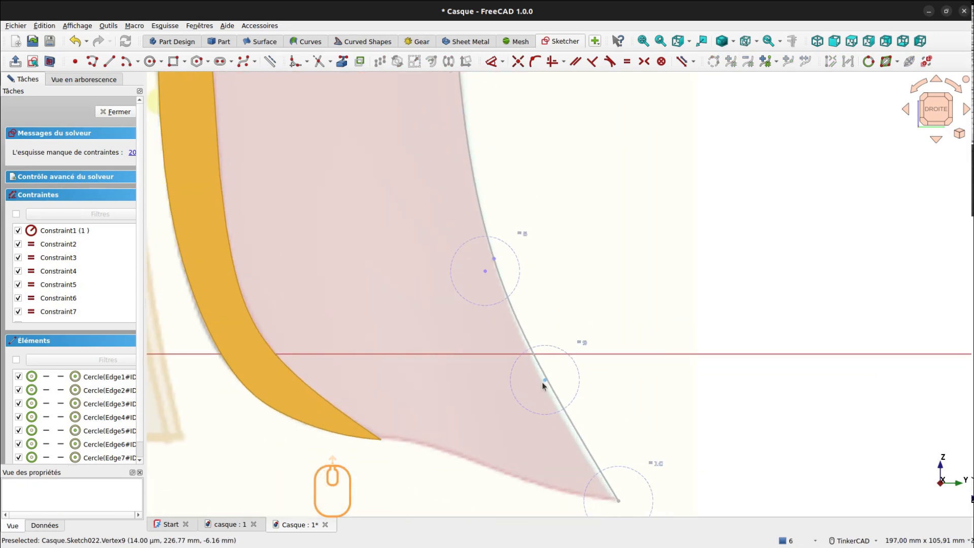
drag(543, 386, 540, 389)
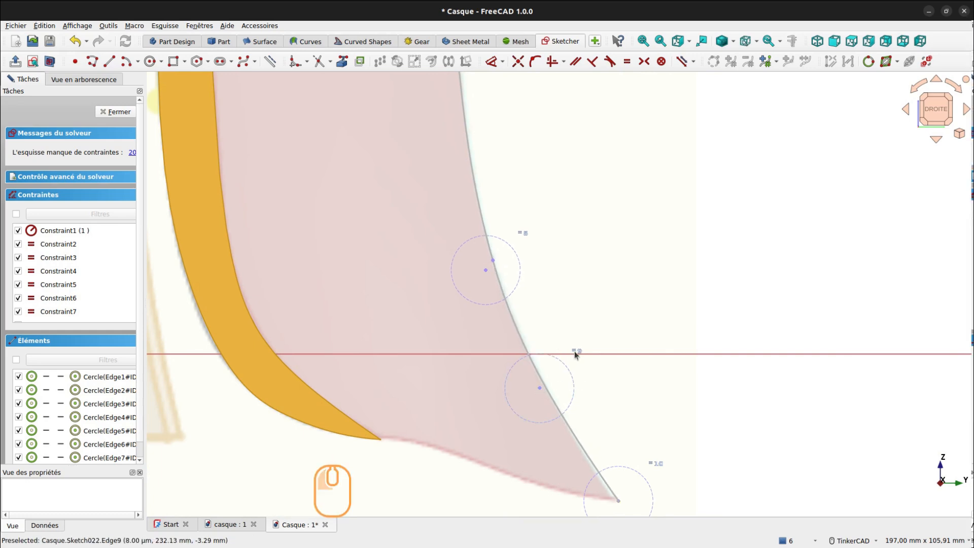
scroll(581, 318, down, 3)
Step: Adjust the second to sixth control points so the B-spline's upper arc follows the outer edge of the reference crest
scroll(581, 318, down, 3)
mouse_move(582, 124)
middle_down()
mouse_move(647, 145)
mouse_move(699, 282)
middle_up()
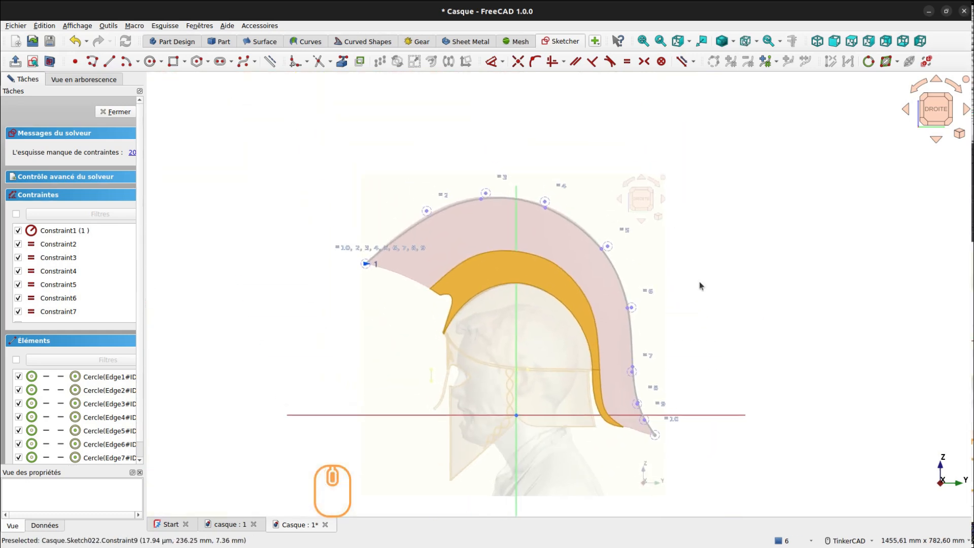
scroll(616, 193, up, 3)
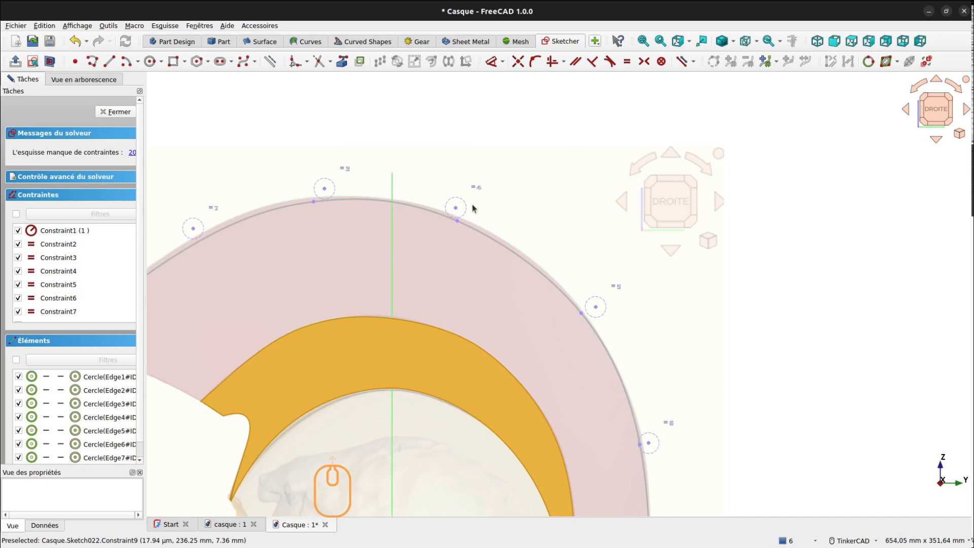
drag(457, 208, 466, 210)
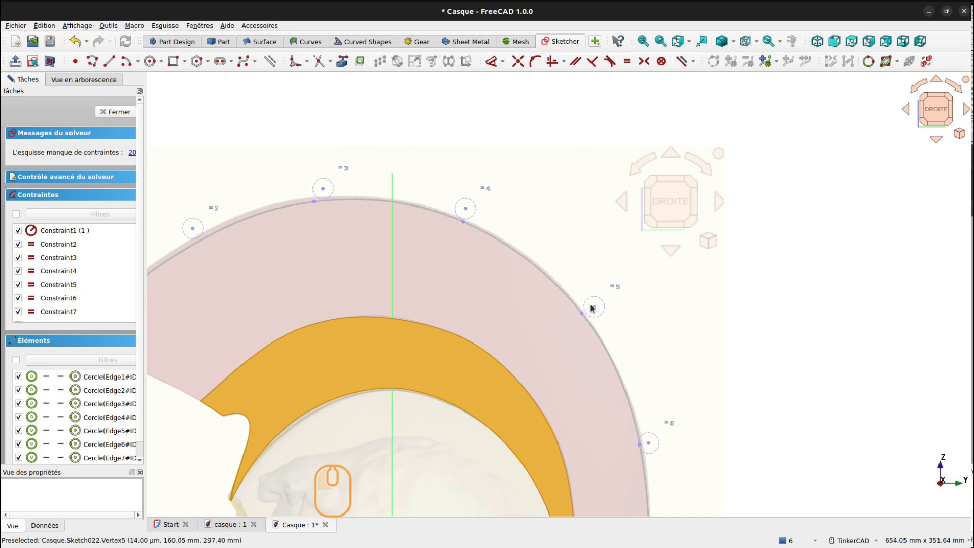
drag(593, 307, 593, 302)
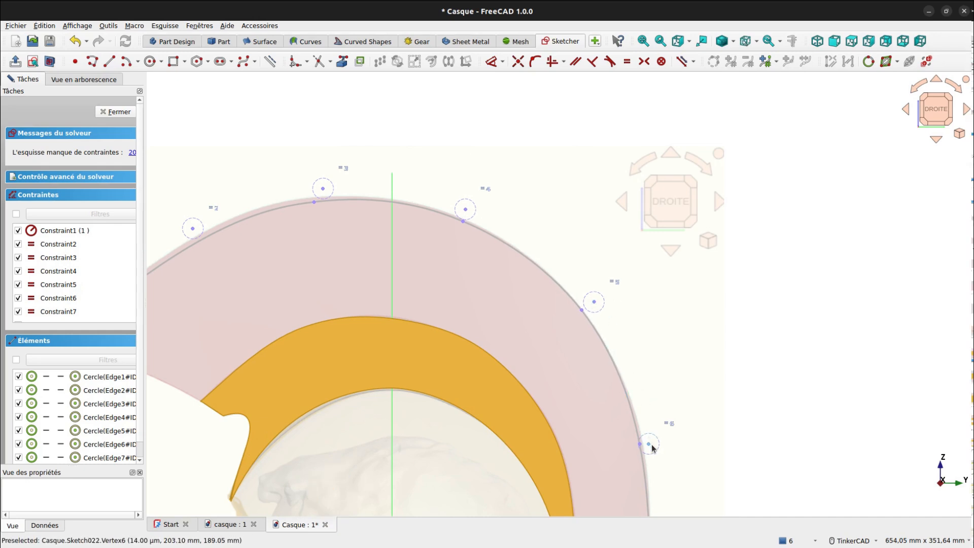
drag(654, 448, 656, 444)
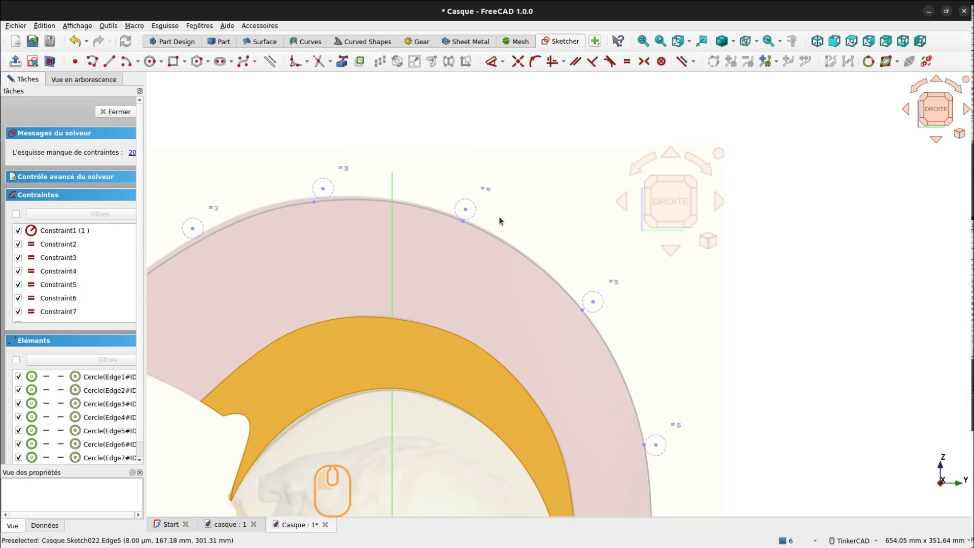
drag(324, 190, 322, 180)
drag(192, 232, 188, 225)
middle_drag(276, 174, 397, 109)
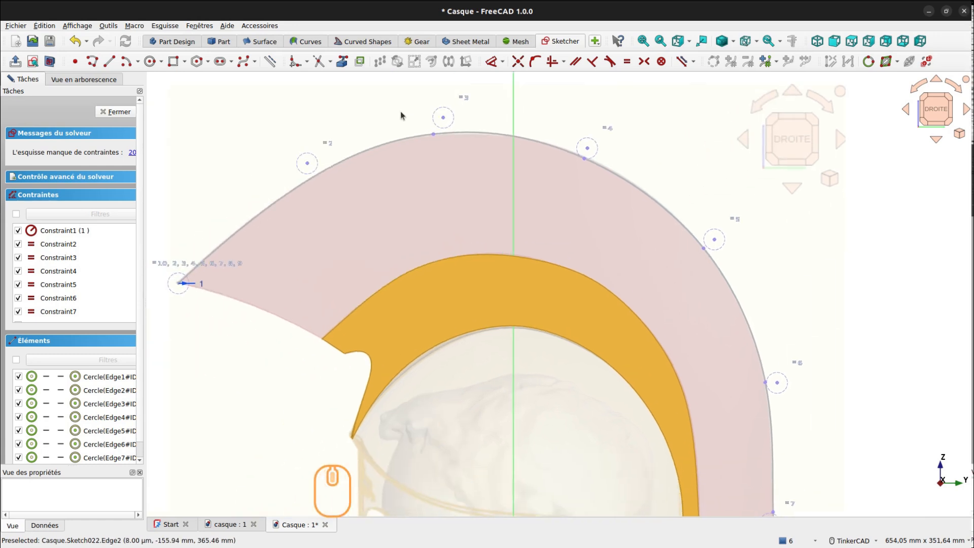
scroll(400, 116, down, 3)
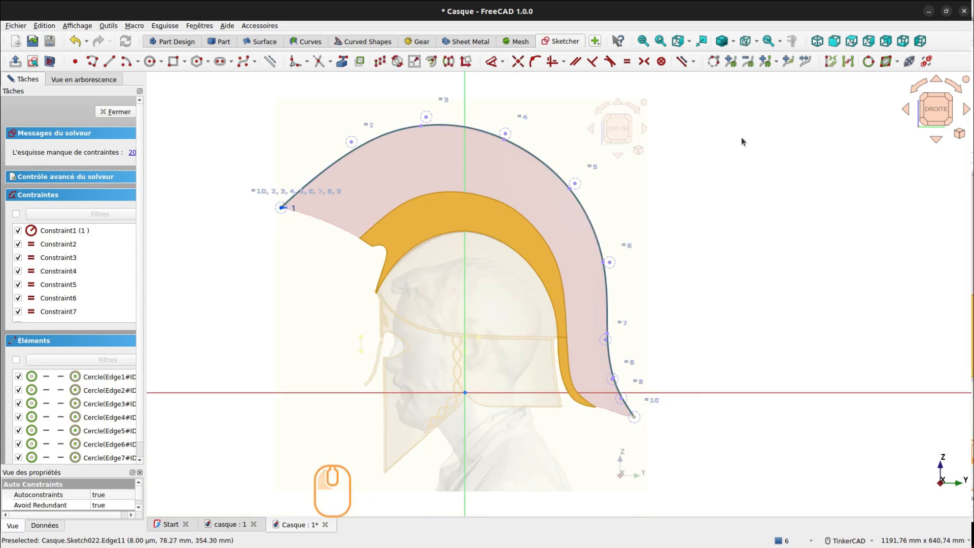
Step: Check the B-spline's control polygon and curvature comb, hide them again, and close the sketch
click(886, 61)
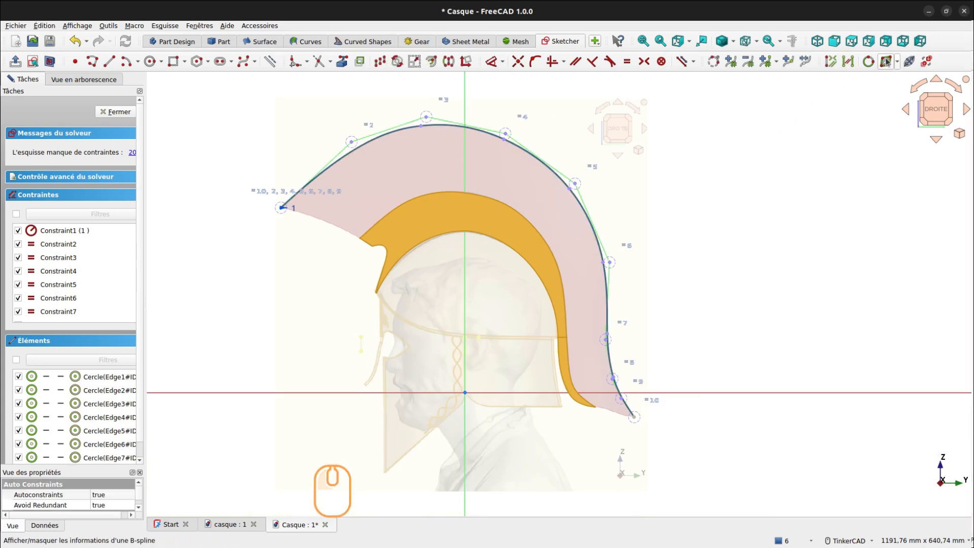
click(886, 62)
click(897, 63)
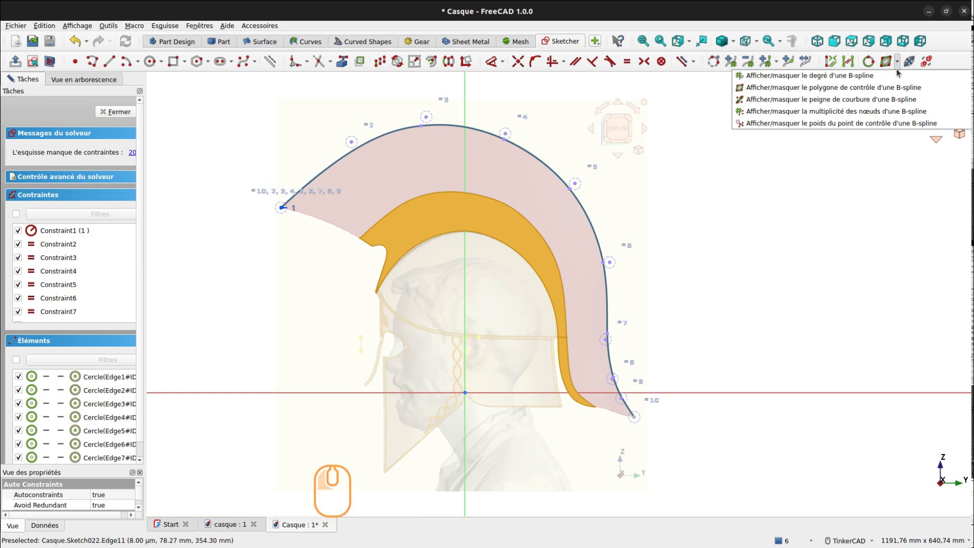
click(889, 100)
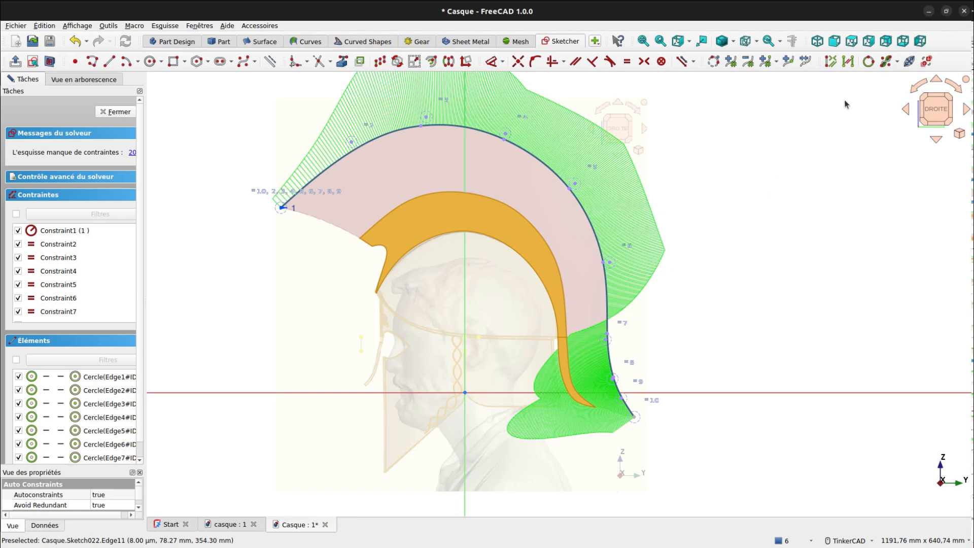
click(887, 61)
click(791, 185)
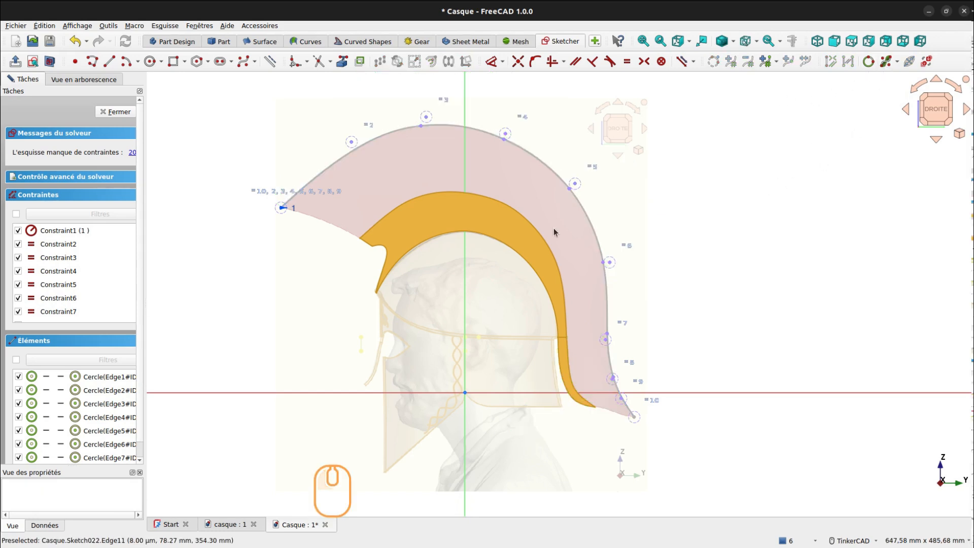
click(117, 112)
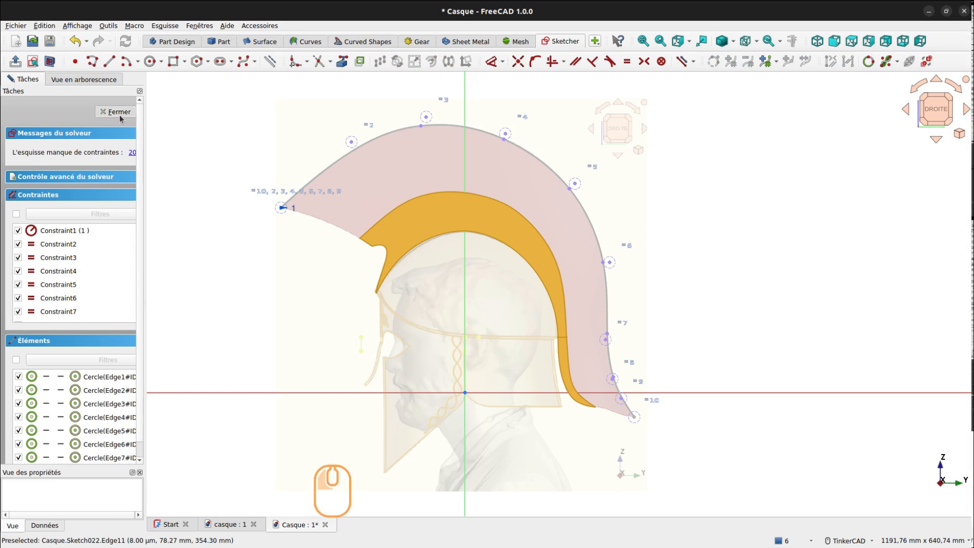
Step: Create a new sketch on the YZ plane for the crest's front edge
right_drag(337, 276, 359, 274)
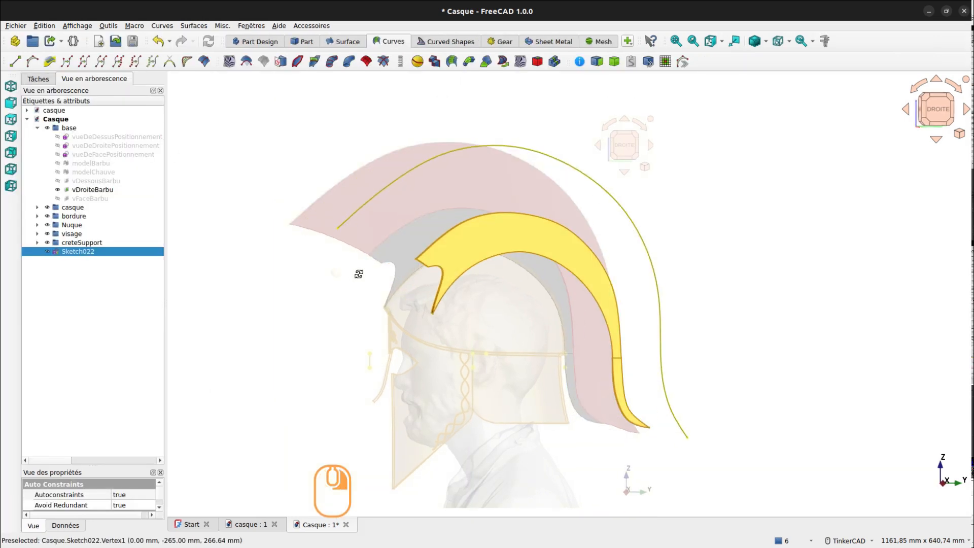
click(226, 204)
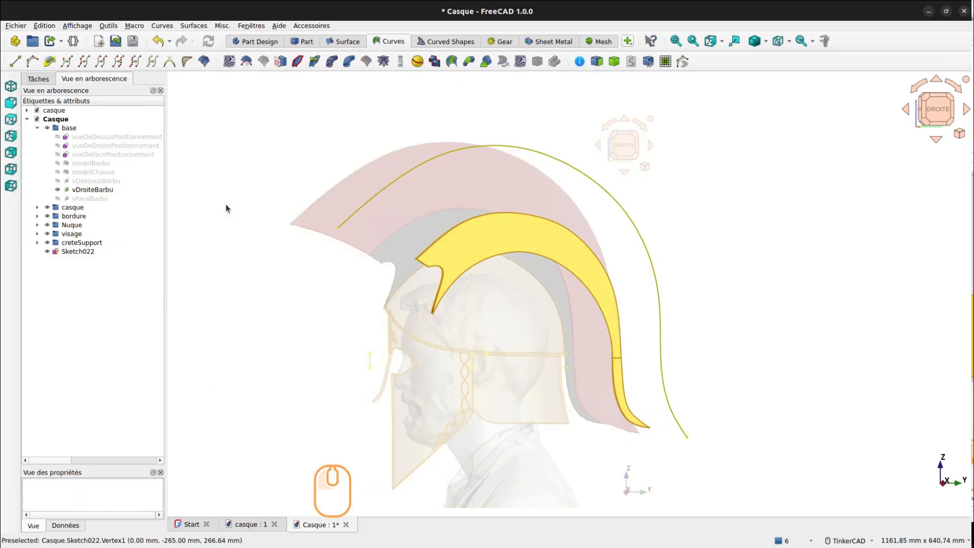
key(shift+z)
click(273, 189)
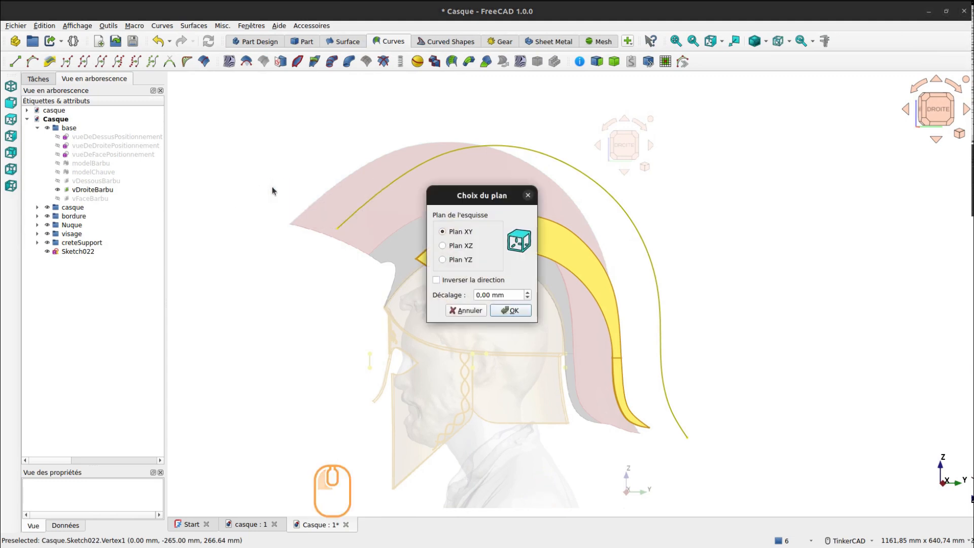
click(445, 260)
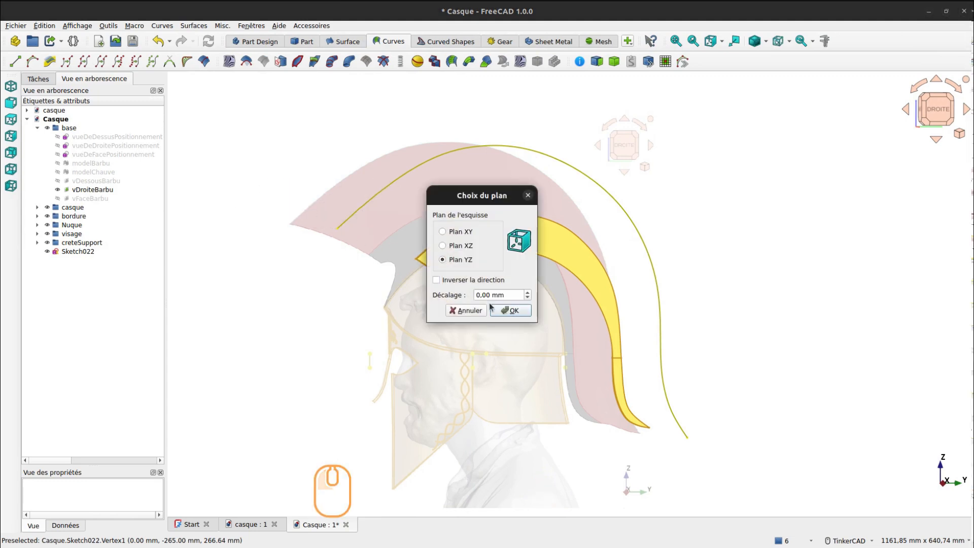
click(509, 310)
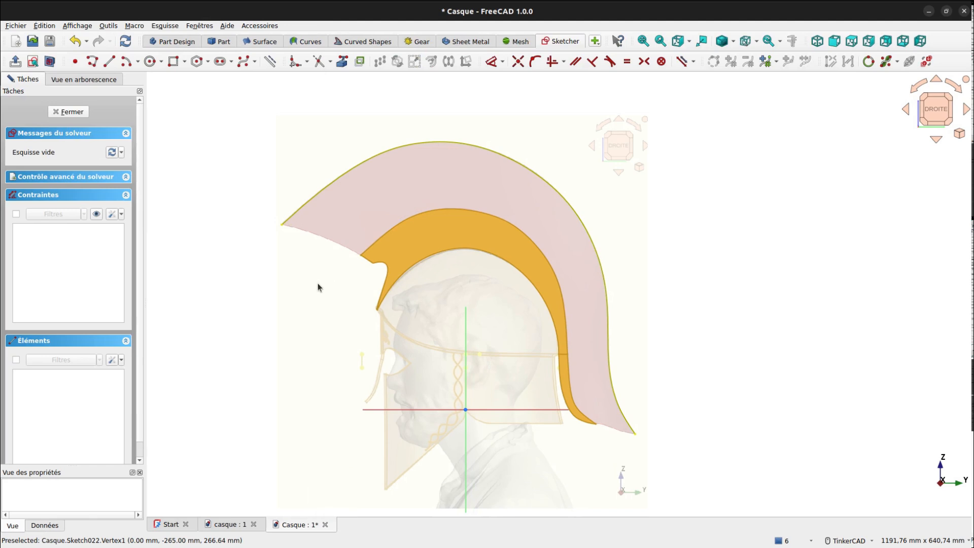
Step: Project the crest outline's front tip and the crest support's upper front corner into the sketch as external points
key(ctrl+e)
click(341, 62)
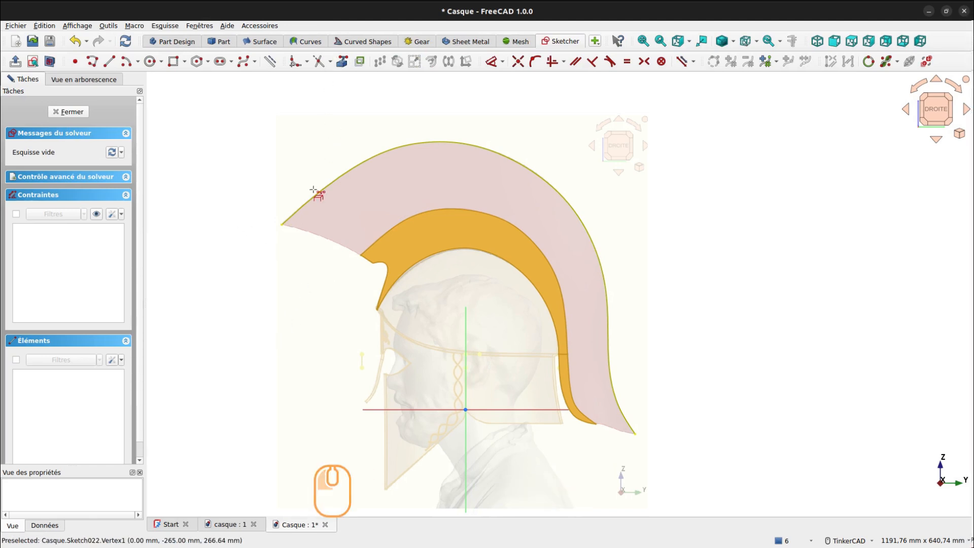
click(280, 224)
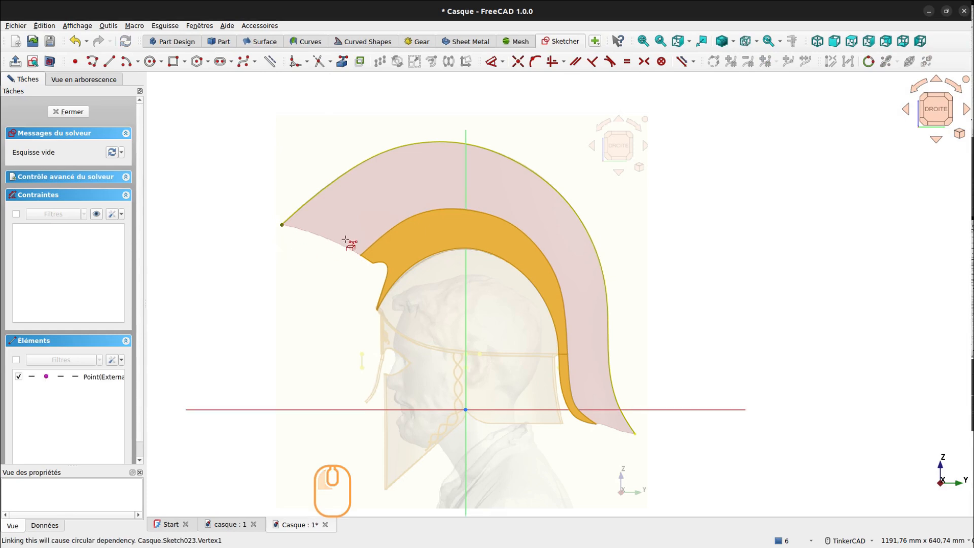
scroll(345, 251, up, 5)
right_drag(378, 300, 408, 307)
scroll(470, 338, up, 2)
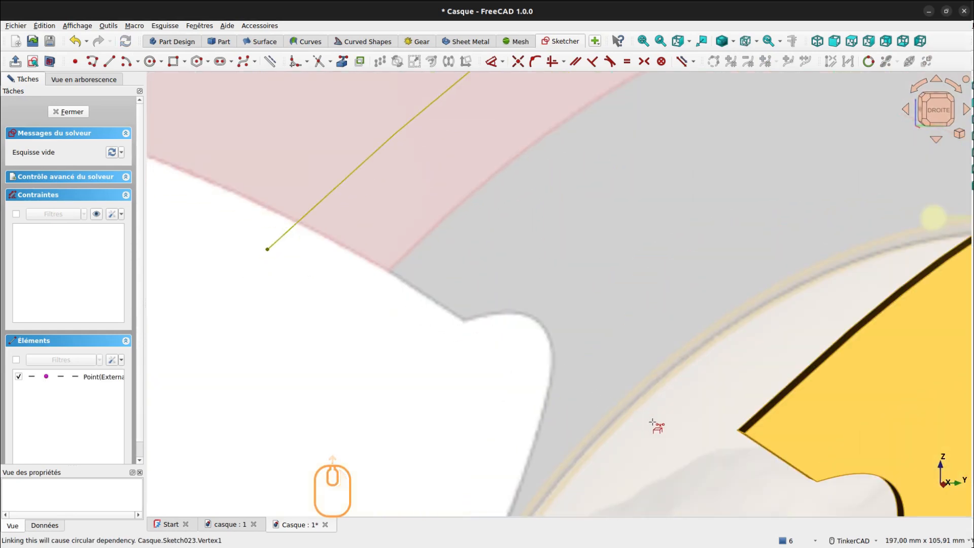
scroll(659, 425, up, 4)
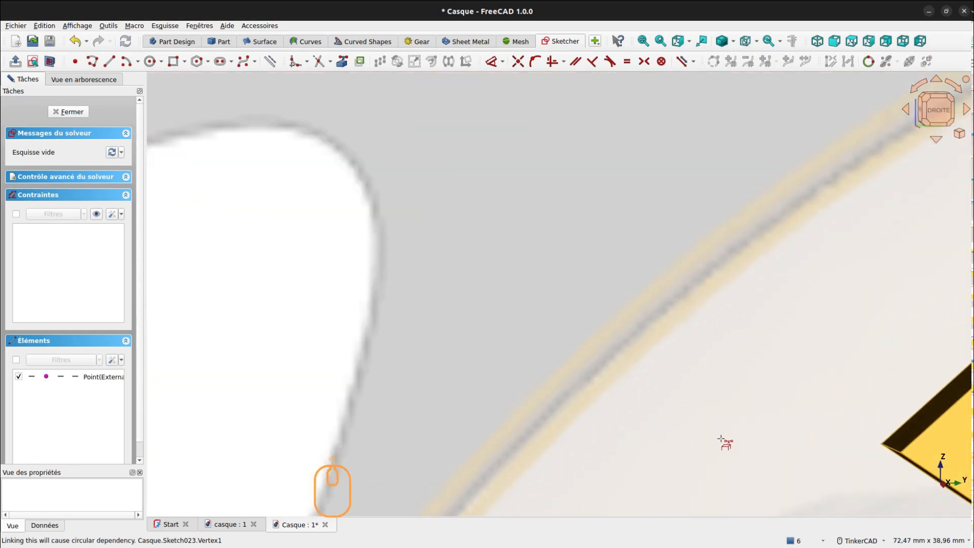
click(881, 449)
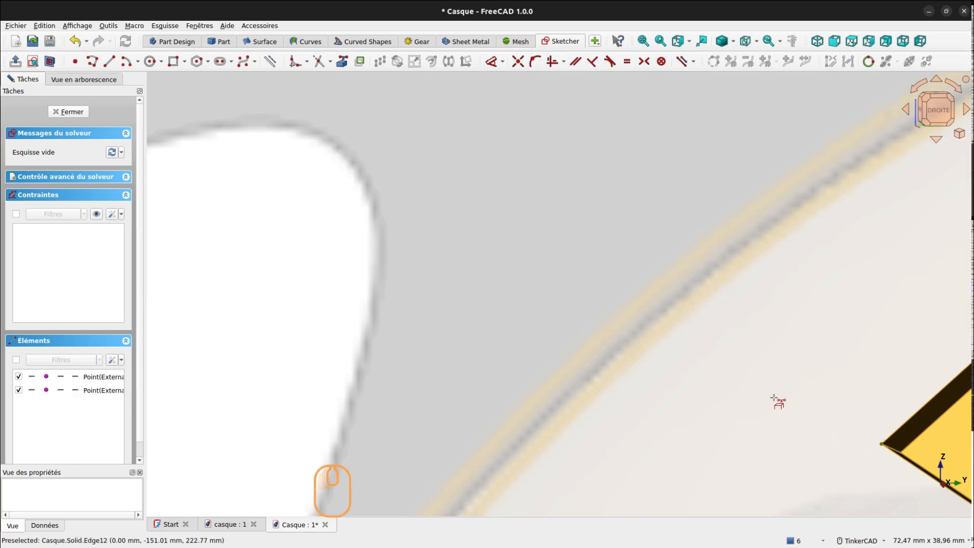
scroll(745, 380, down, 3)
scroll(695, 337, down, 2)
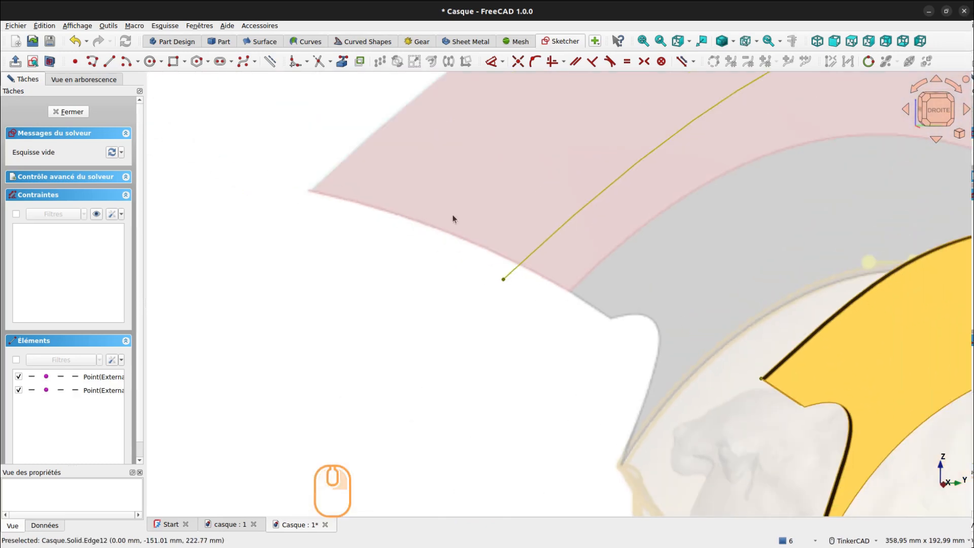
Step: Draw a degree-3 B-spline with three control points between the two projected points, fit it to the reference crest's front edge, and close the sketch
click(918, 110)
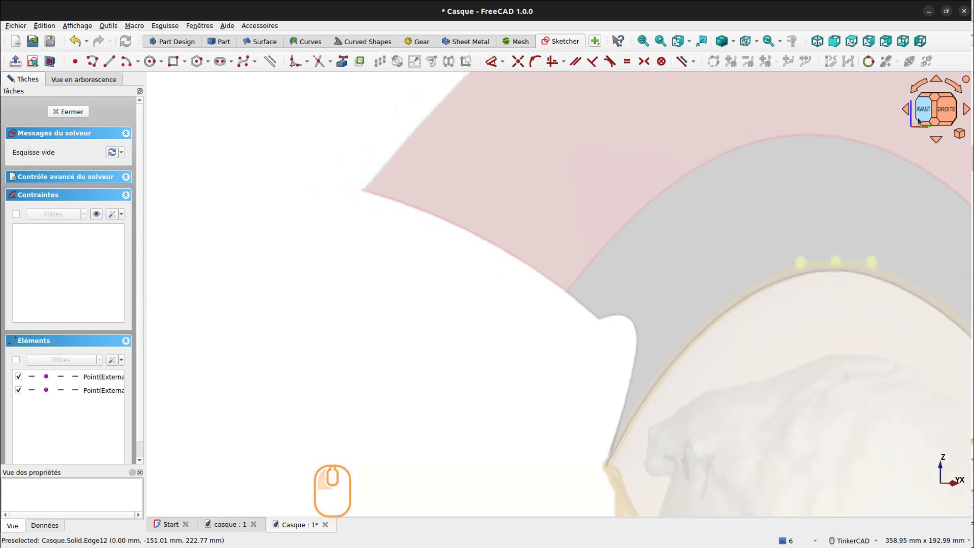
click(947, 108)
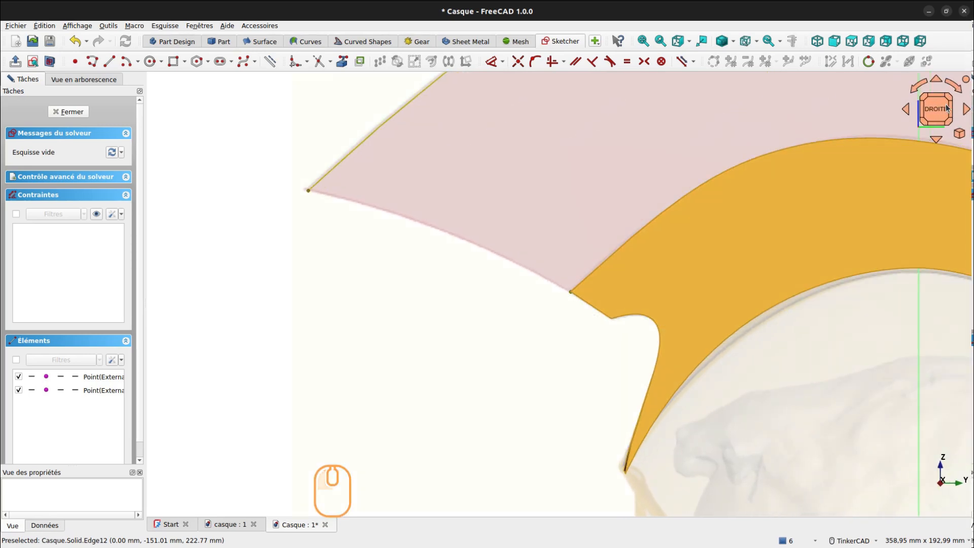
click(242, 61)
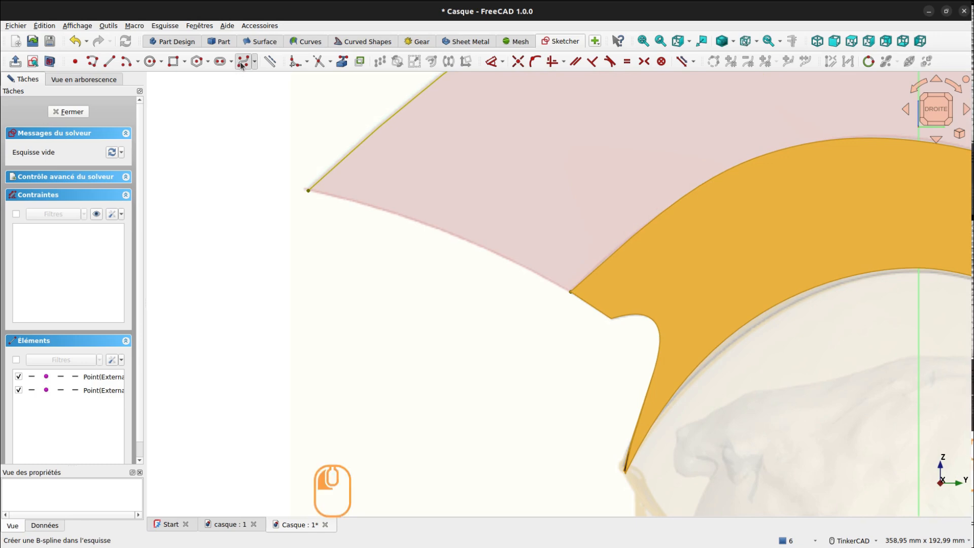
click(309, 190)
click(471, 219)
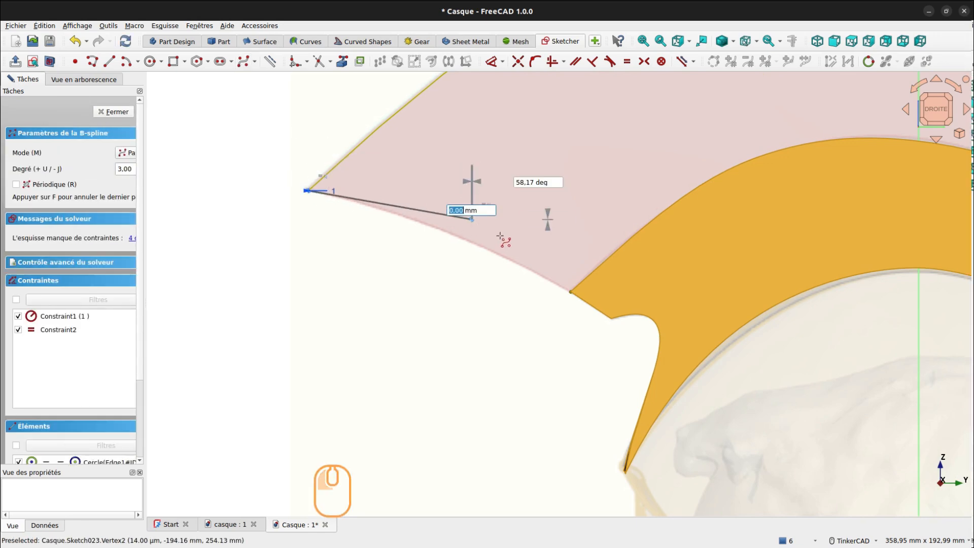
click(566, 287)
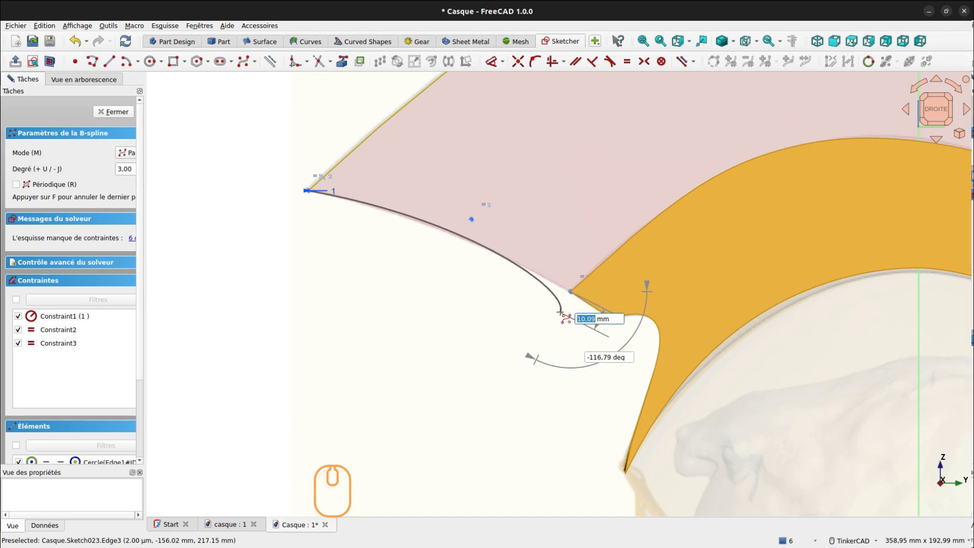
right_click(559, 311)
right_click(516, 193)
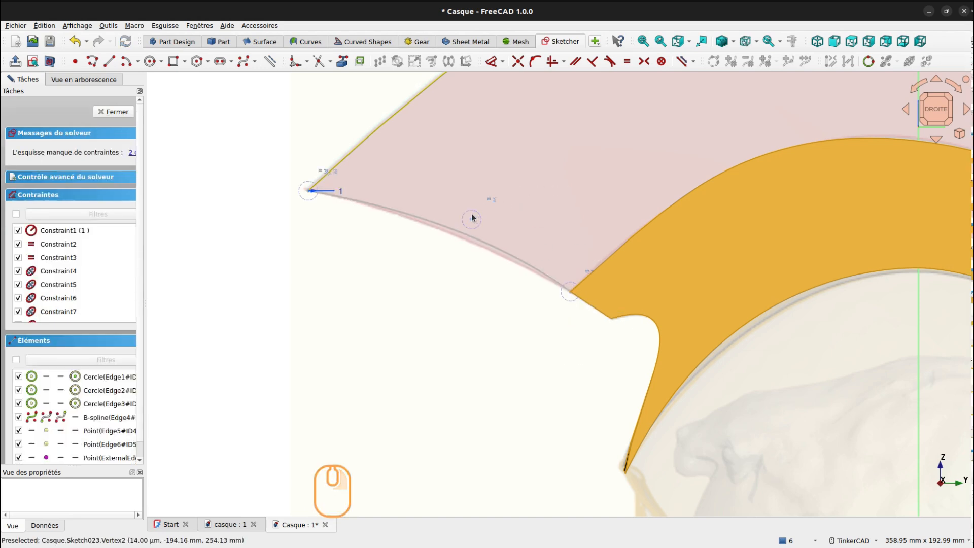
drag(472, 222, 450, 219)
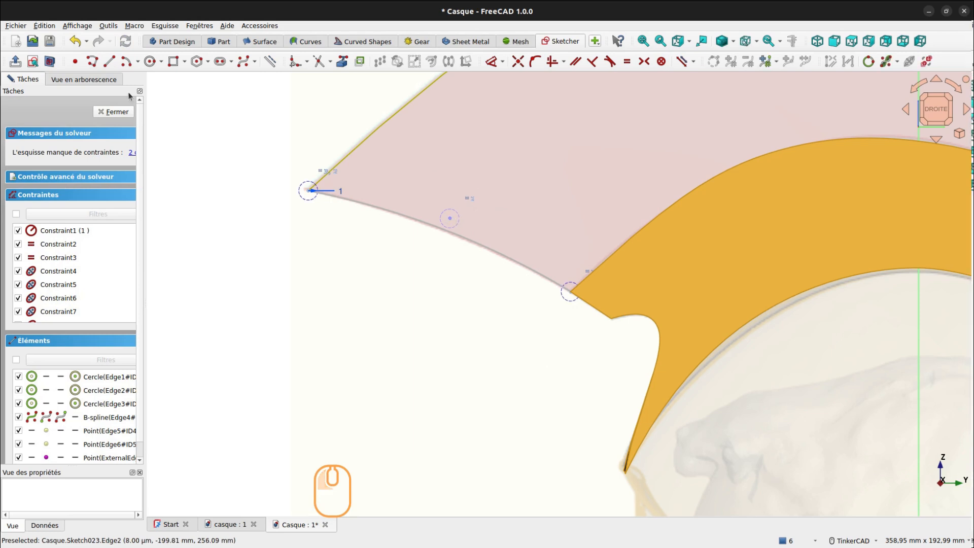
click(124, 116)
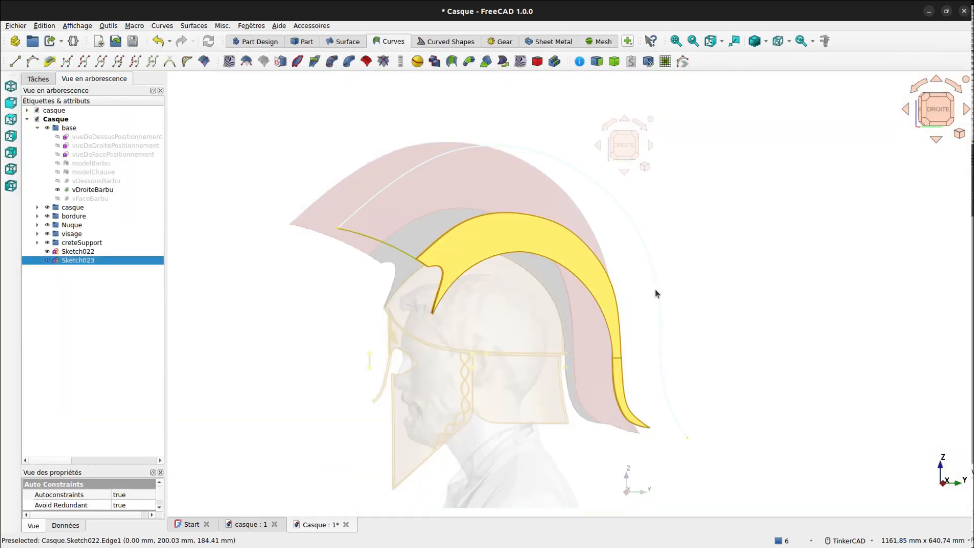
Step: Create another sketch on the YZ plane for the crest's lower rear edge
middle_drag(678, 342, 517, 259)
right_drag(507, 265, 458, 283)
scroll(428, 279, up, 2)
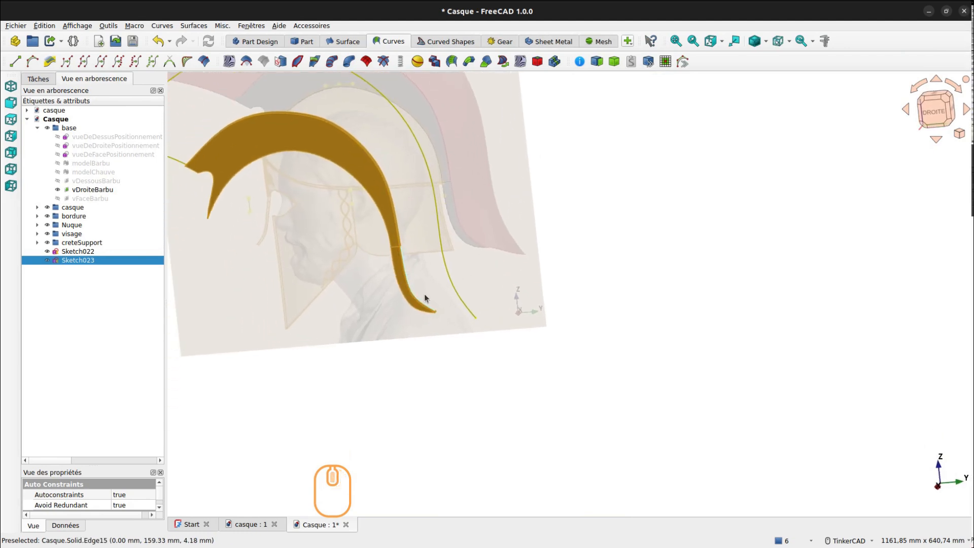
scroll(437, 317, up, 6)
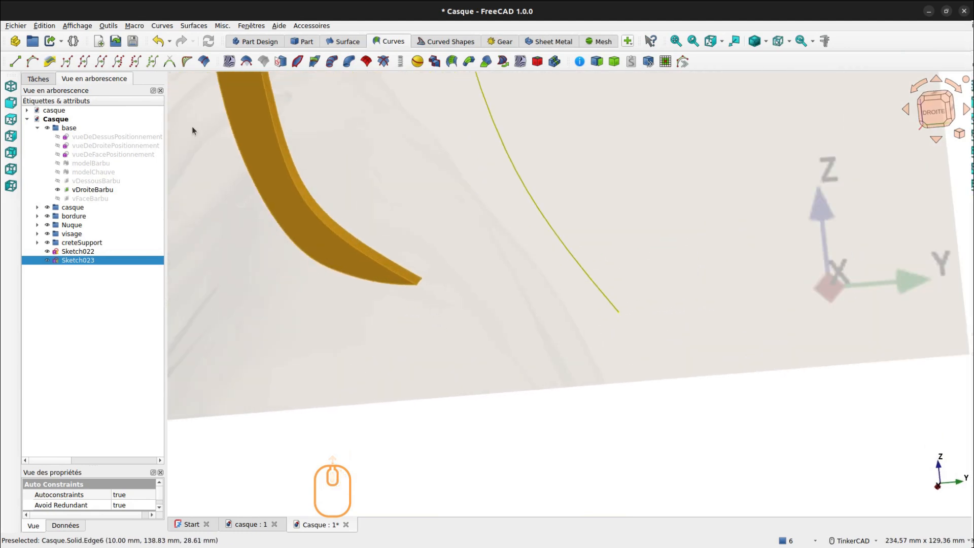
click(392, 322)
key(shift+z)
click(431, 303)
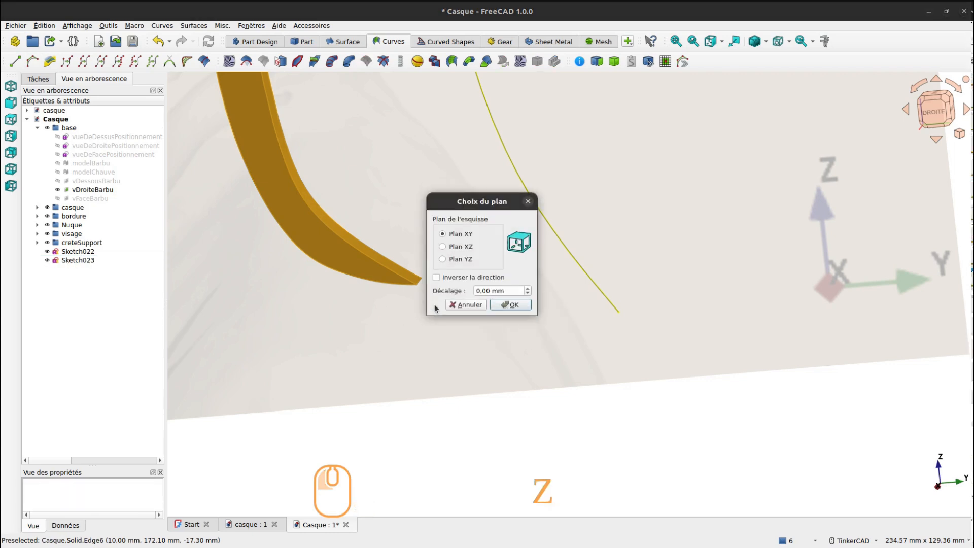
click(501, 310)
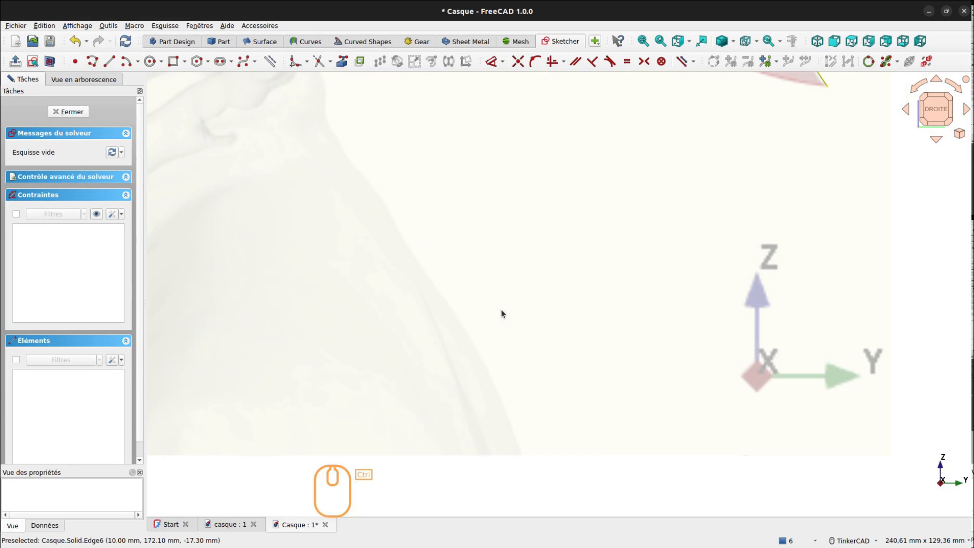
Step: Project the crest outline's lower rear end and the crest support's lower rear tip into the sketch as external points
key(ctrl+e)
scroll(589, 324, up, 3)
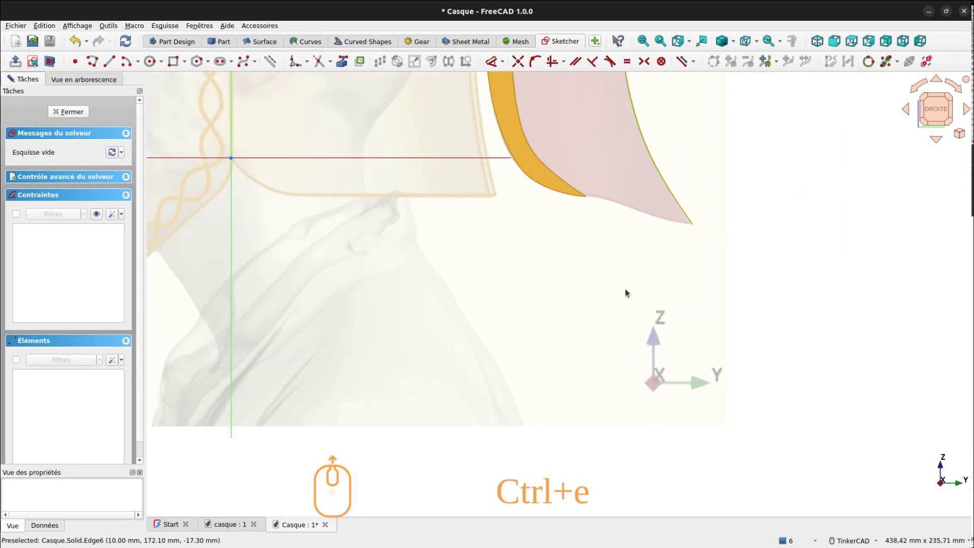
scroll(625, 289, up, 1)
middle_drag(619, 244, 586, 376)
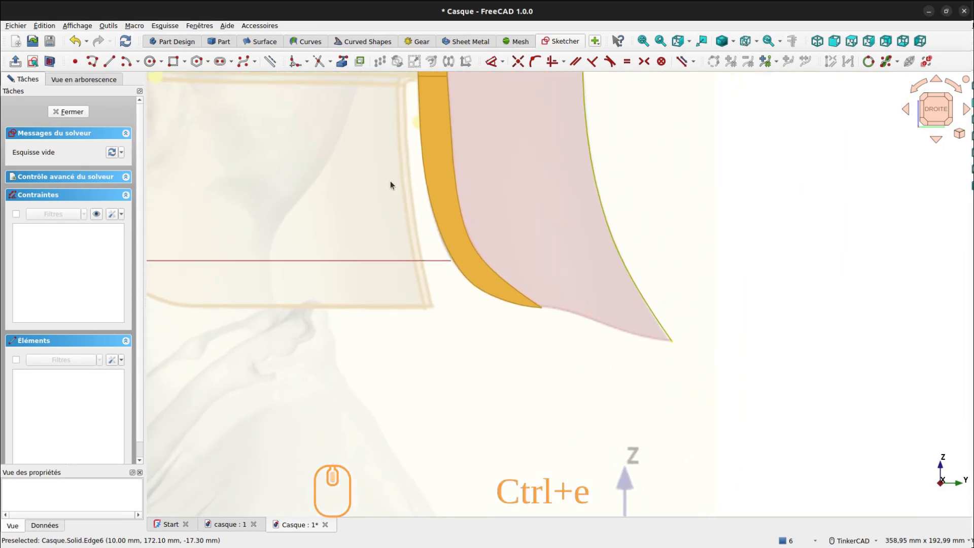
click(343, 62)
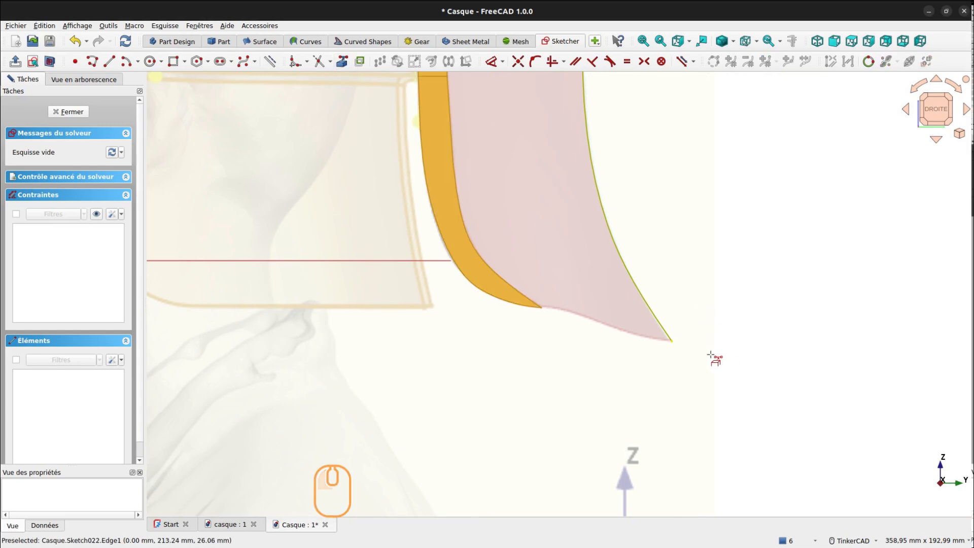
click(677, 344)
scroll(546, 310, up, 4)
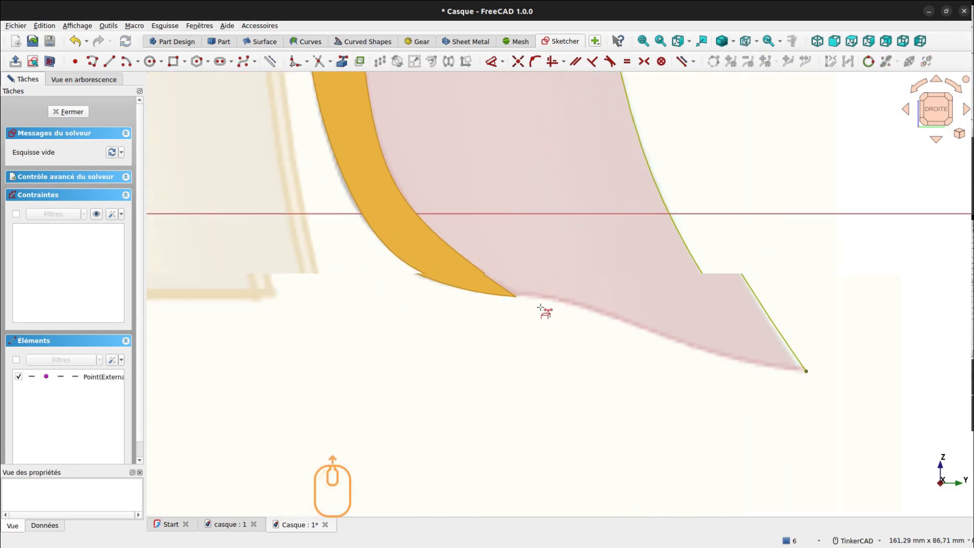
right_drag(537, 306, 516, 319)
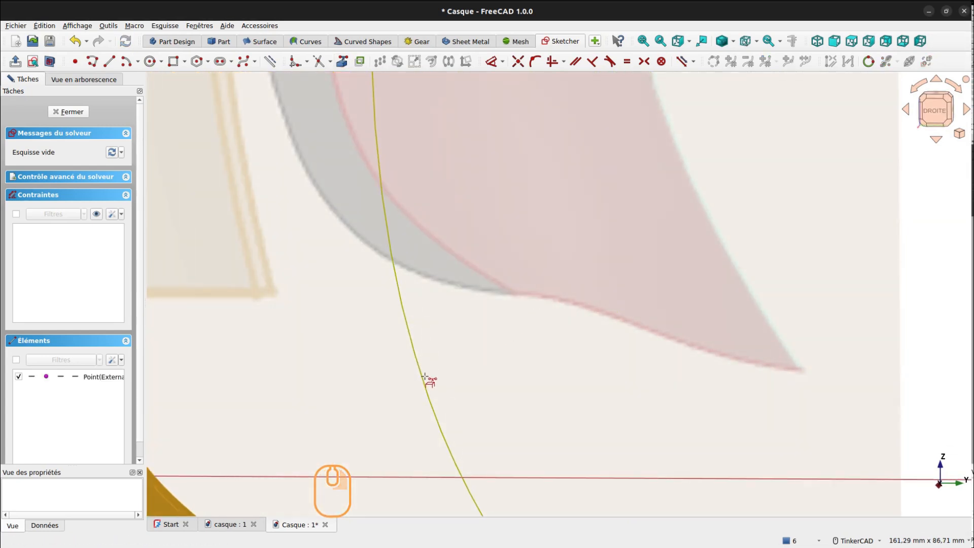
scroll(441, 330, up, 5)
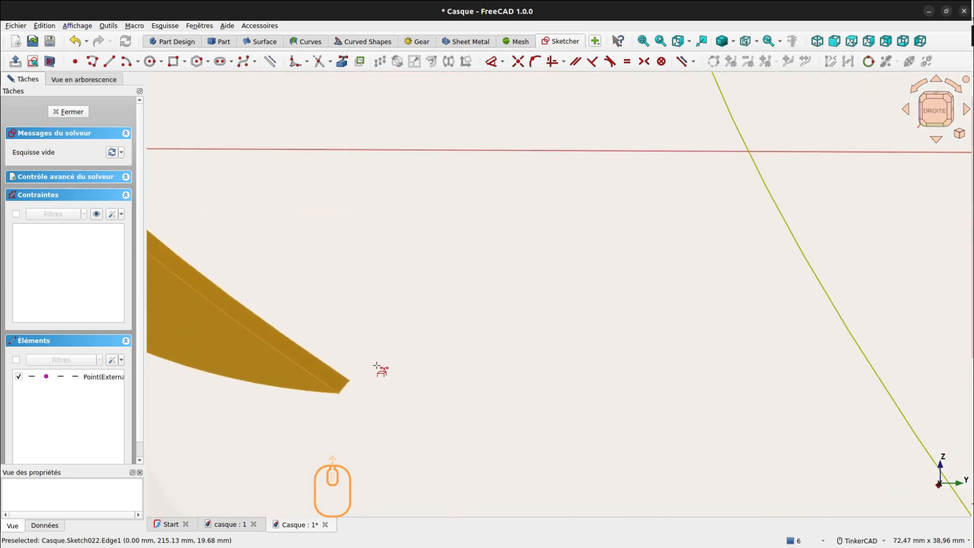
click(350, 380)
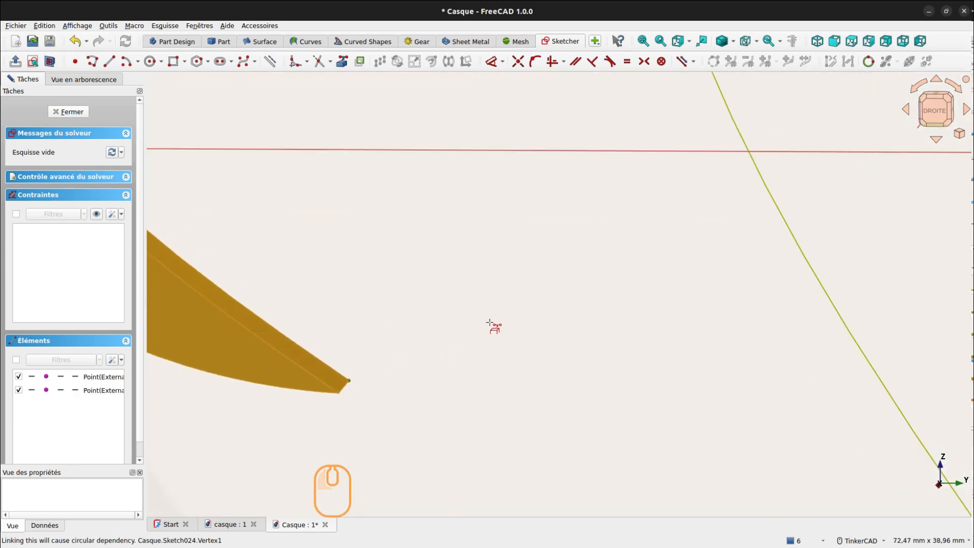
scroll(489, 323, down, 5)
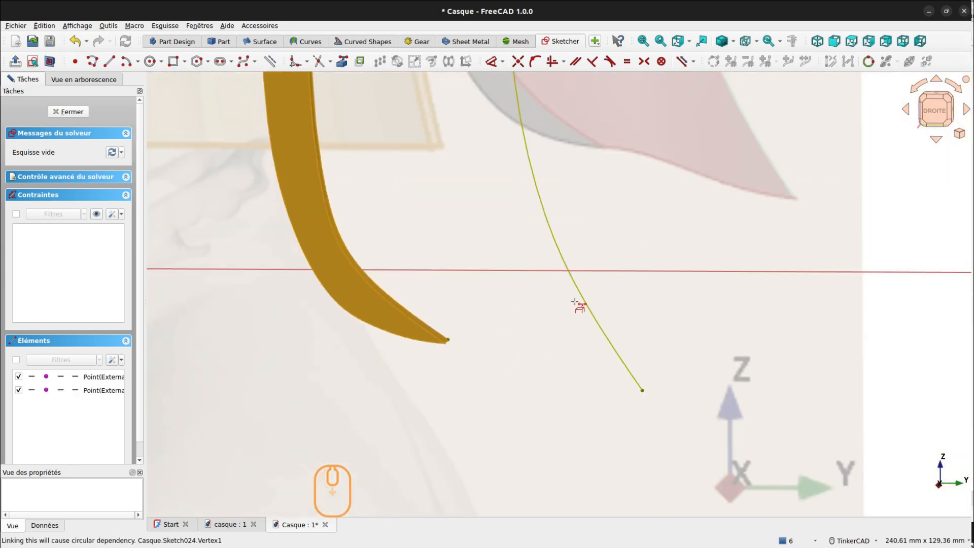
right_click(547, 304)
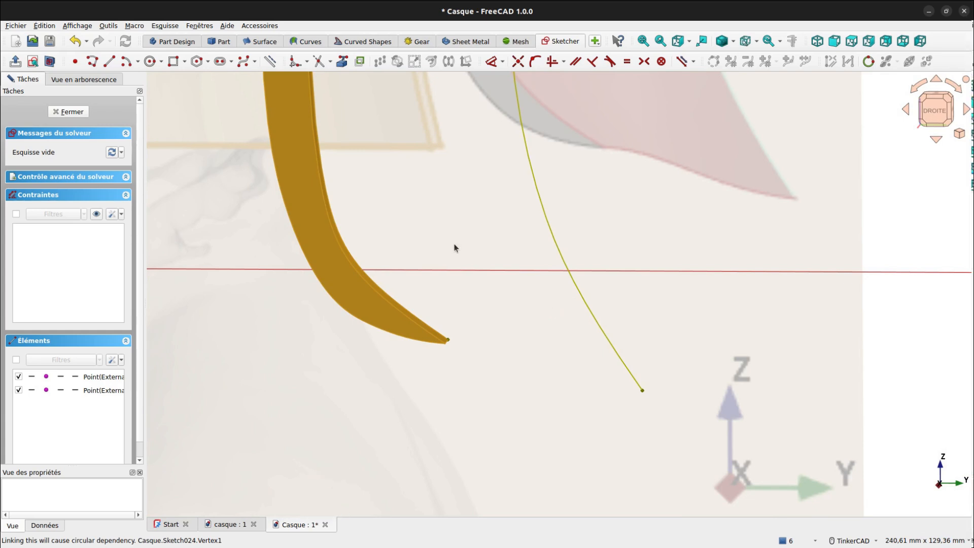
Step: Draw a degree-3 B-spline with three control points from the crest support's rear tip to the crest outline's lower end, moving its middle control point level with the support tip
click(244, 62)
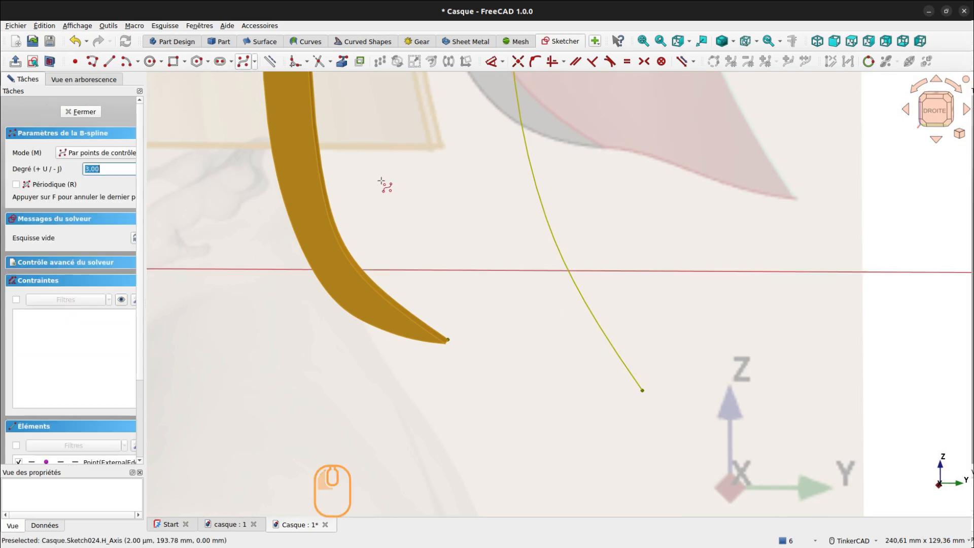
click(448, 340)
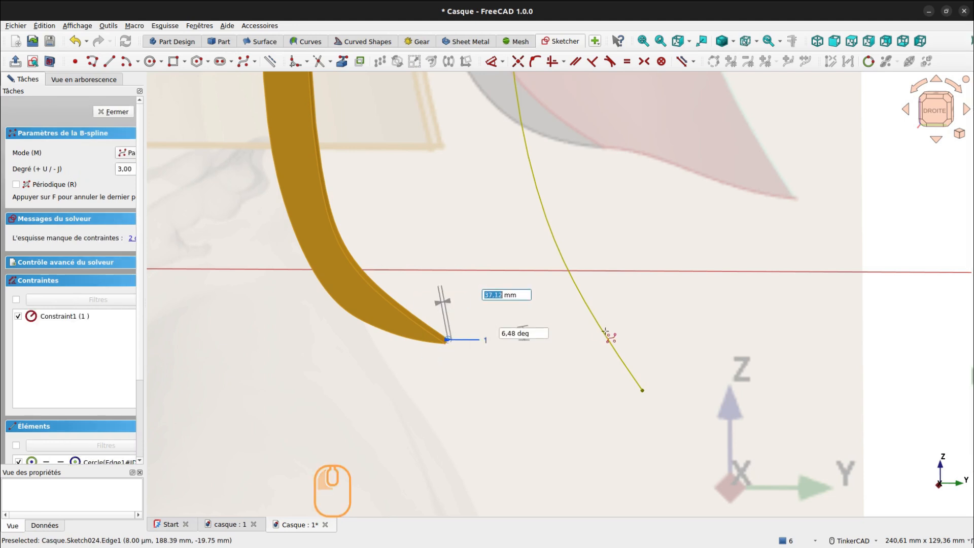
click(550, 388)
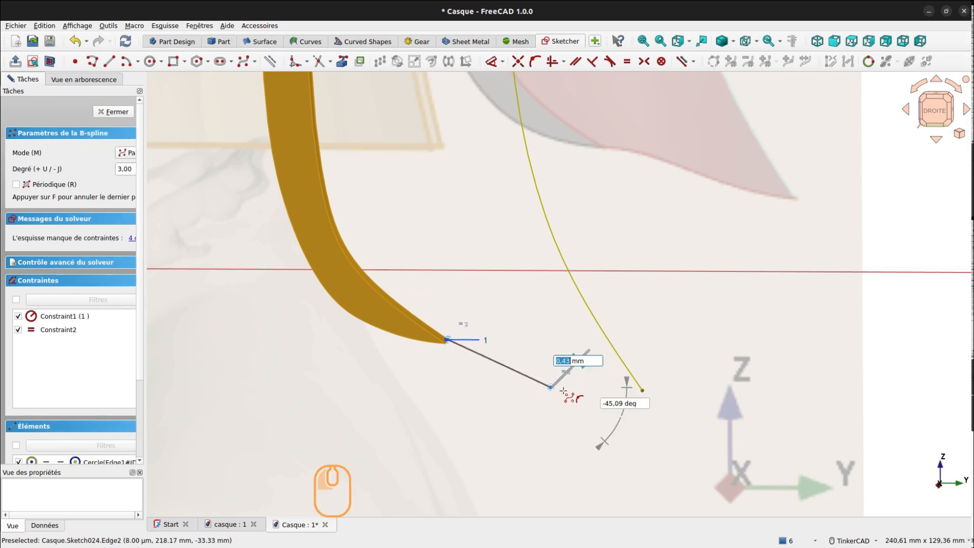
click(643, 390)
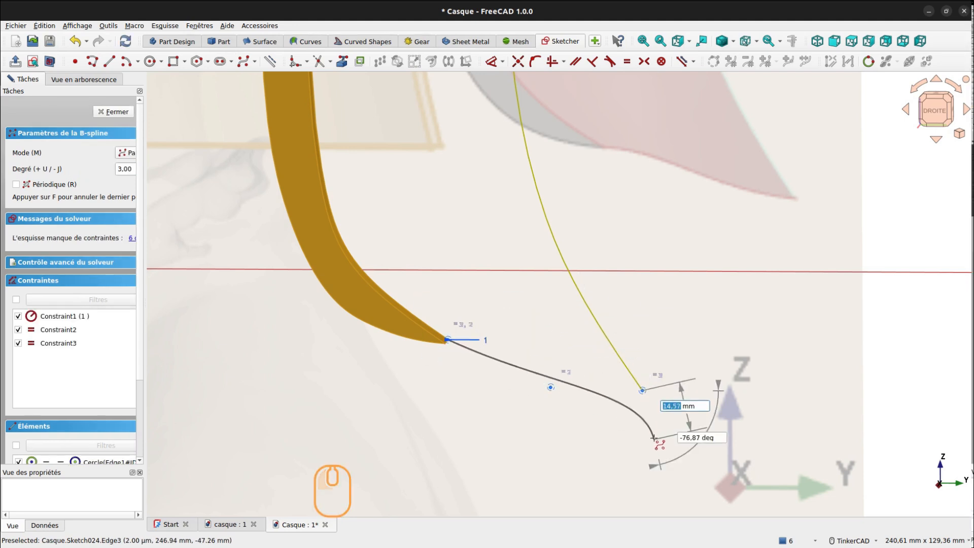
right_click(676, 419)
mouse_move(660, 345)
middle_down()
mouse_move(815, 157)
mouse_move(776, 218)
mouse_move(659, 287)
mouse_move(653, 280)
middle_up()
right_click(659, 279)
drag(558, 352, 513, 303)
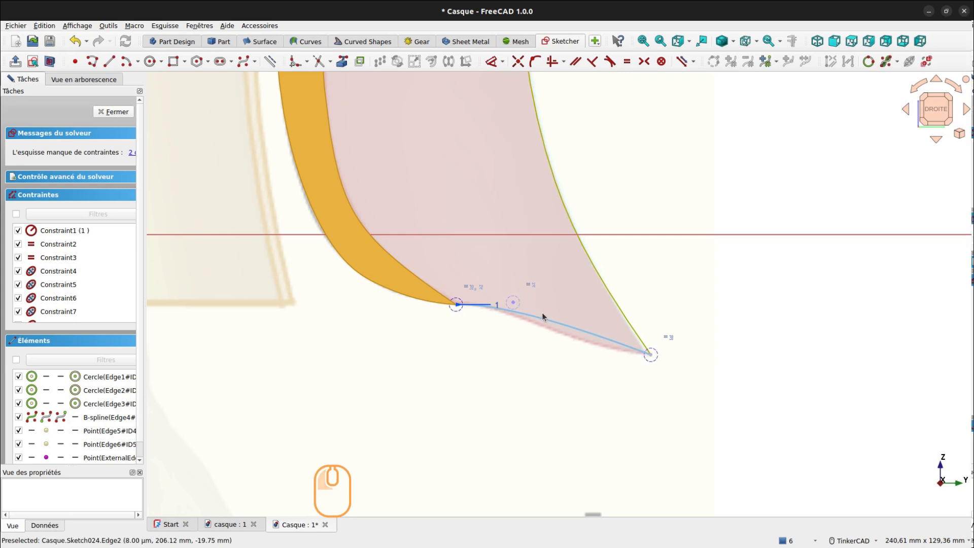
Step: Insert a knot in the B-spline, fit the added control point to the reference crest's lower rear edge, and close the sketch
click(586, 333)
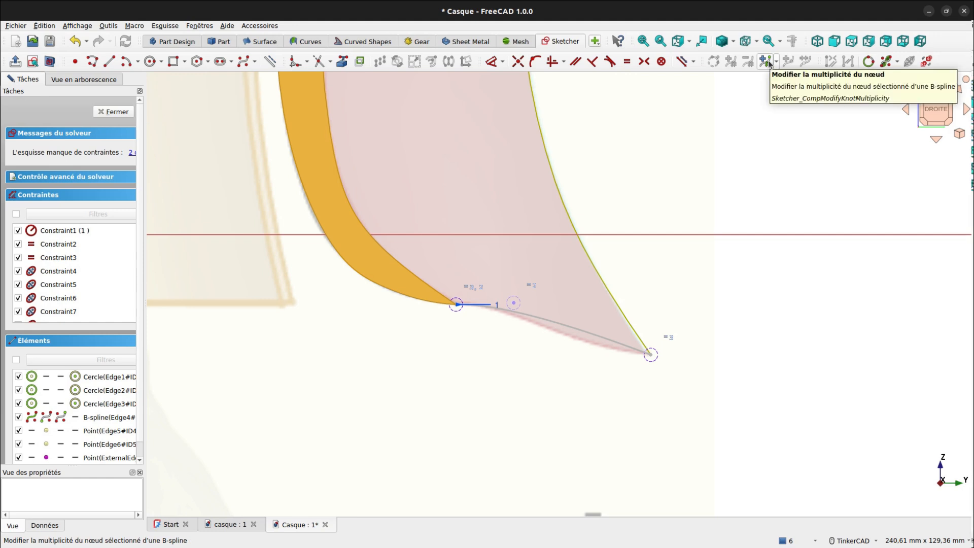
click(573, 330)
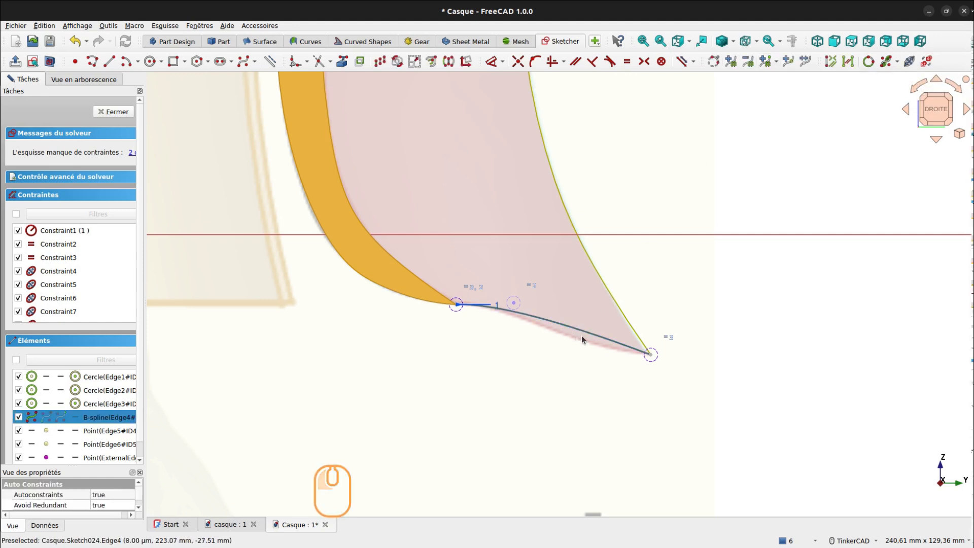
click(789, 61)
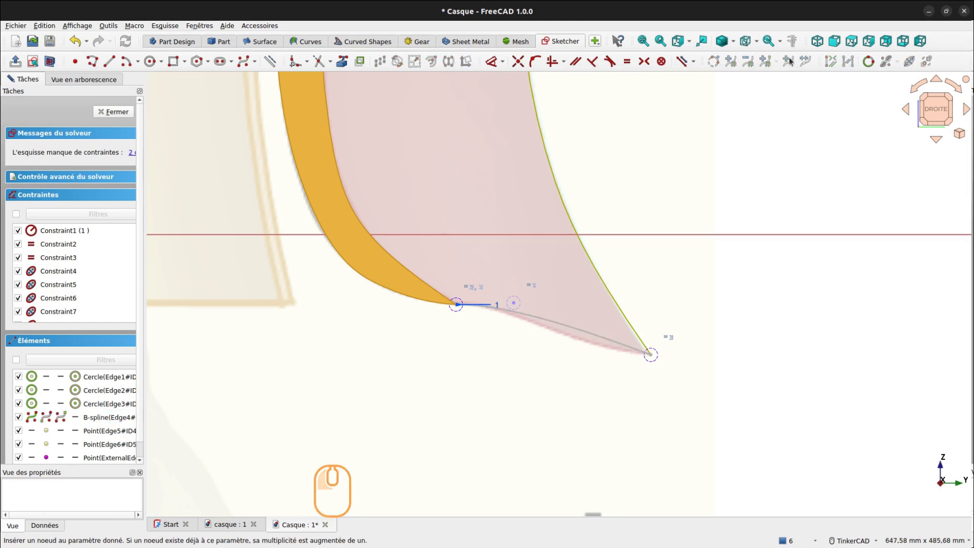
click(586, 341)
right_click(679, 281)
drag(615, 341, 584, 341)
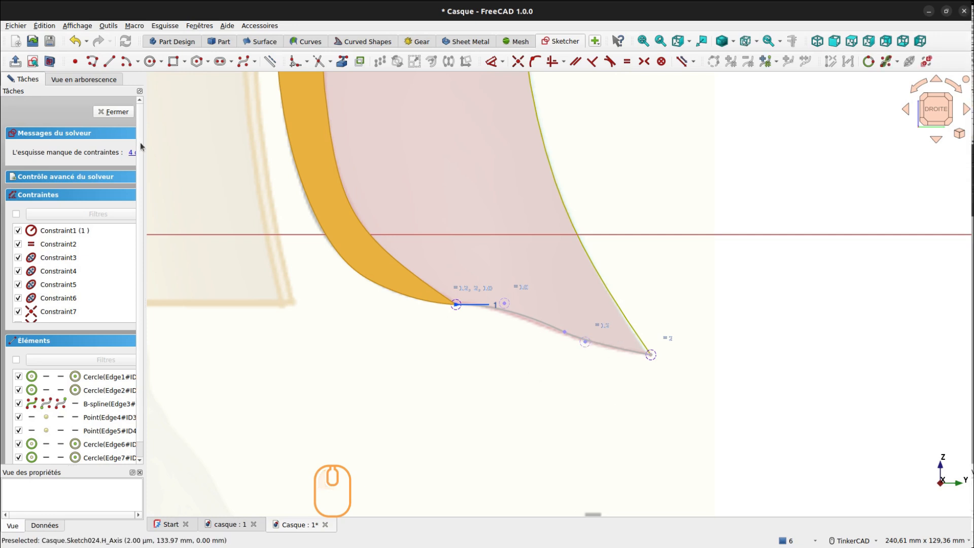
click(105, 111)
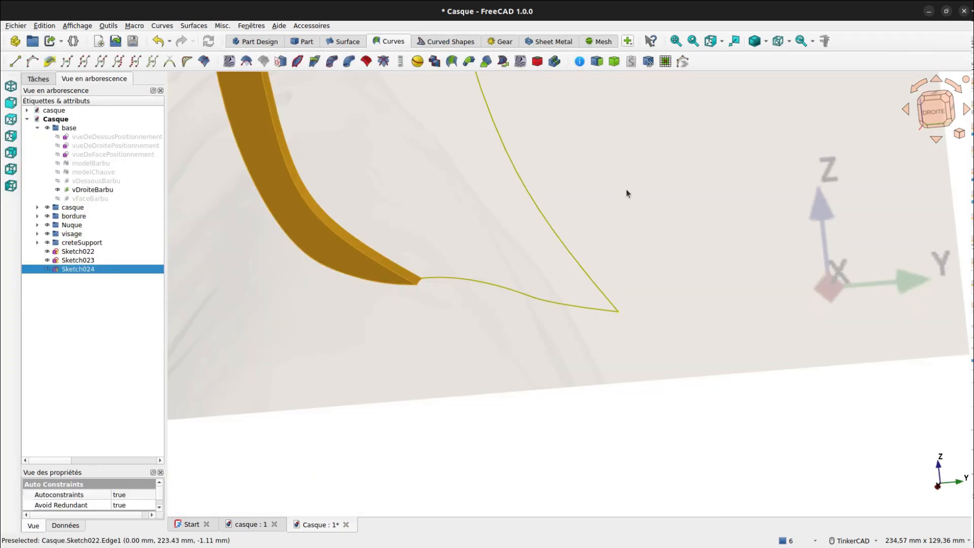
scroll(634, 172, down, 5)
scroll(633, 167, down, 4)
middle_drag(663, 176, 676, 330)
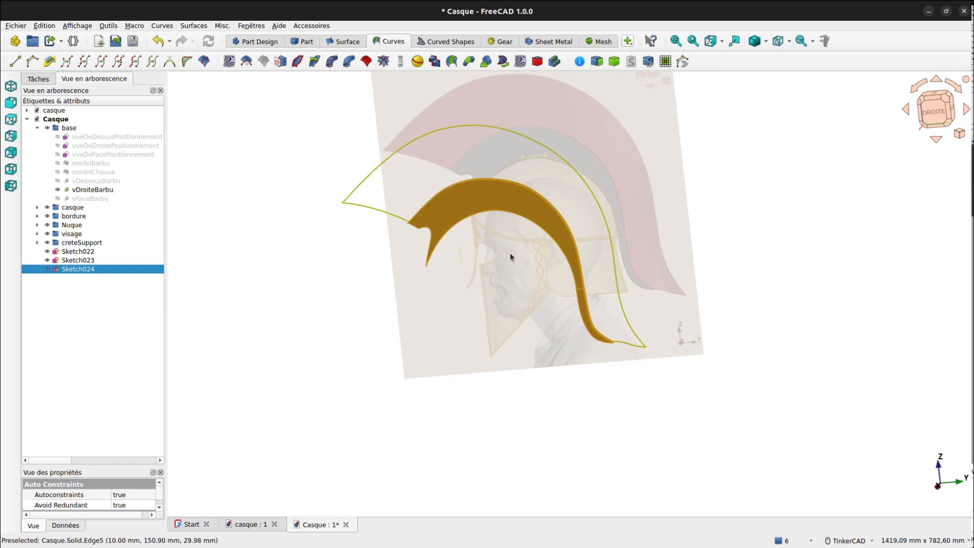
click(364, 212)
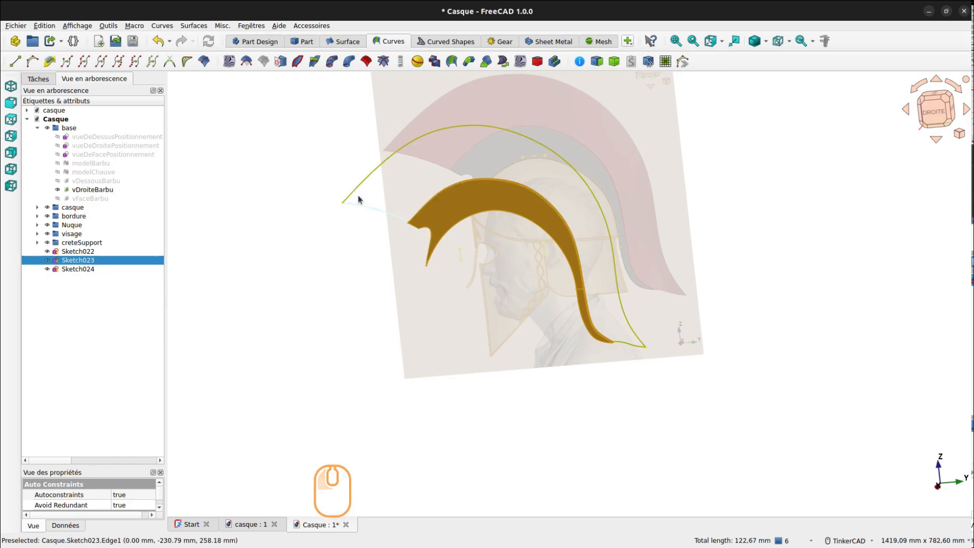
ctrl+click(362, 180)
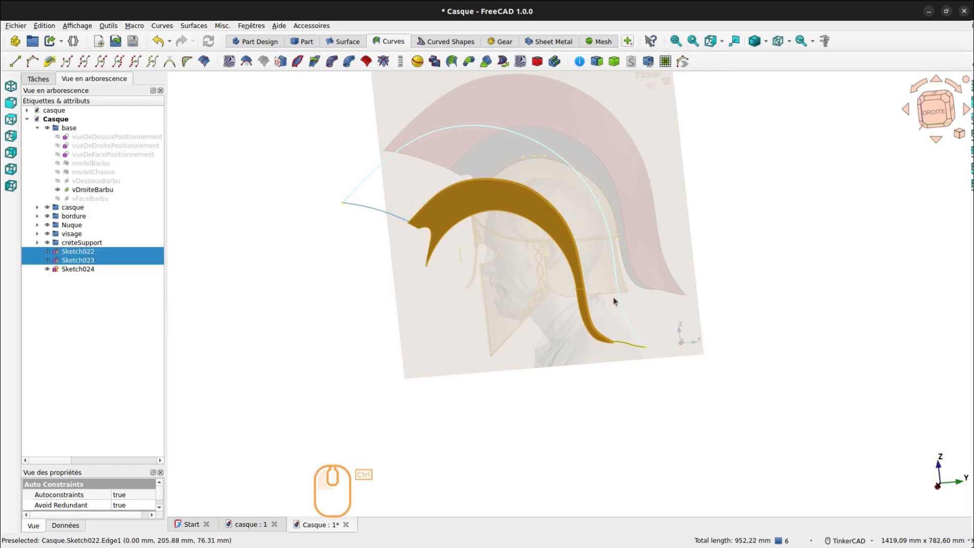
click(404, 306)
Step: Rename the crest's outer edge sketch as grandeCreteHaute
click(83, 250)
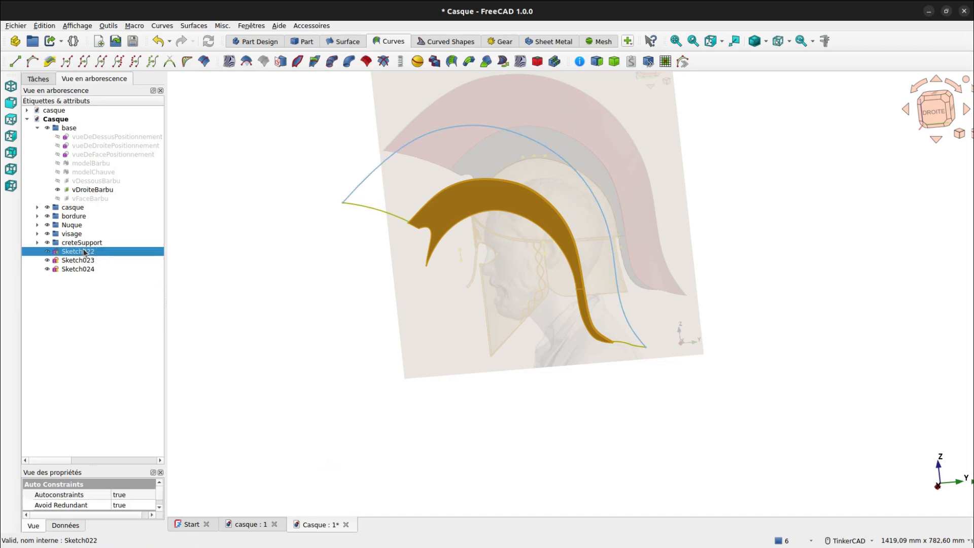
key(F2)
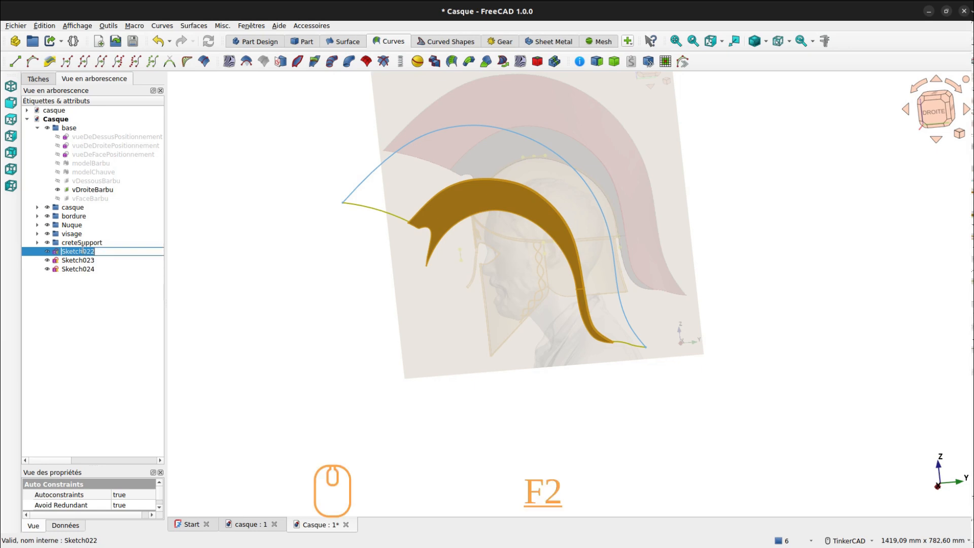
text(crete)
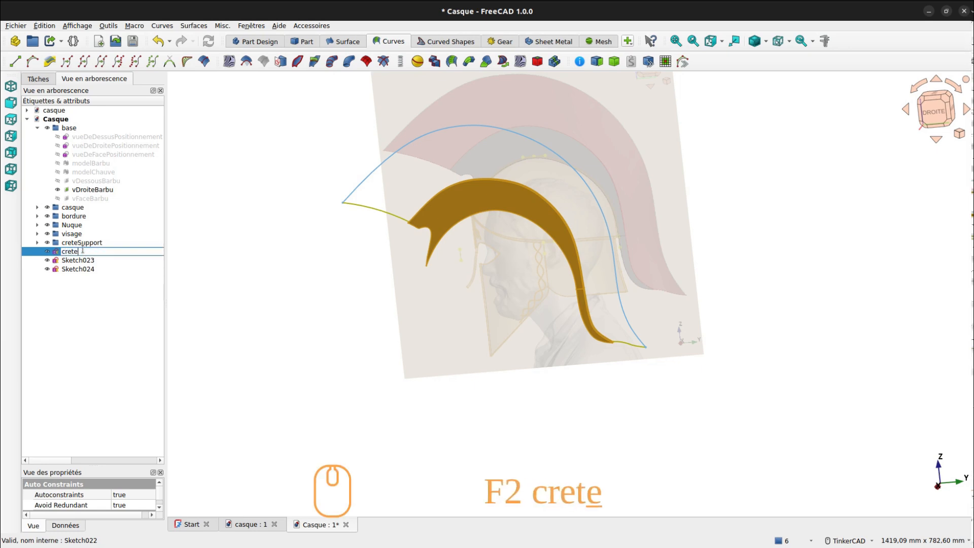
key(Left)
key(Right)
key(Left)
key(Left)
key(Left)
key(Left)
key(Left)
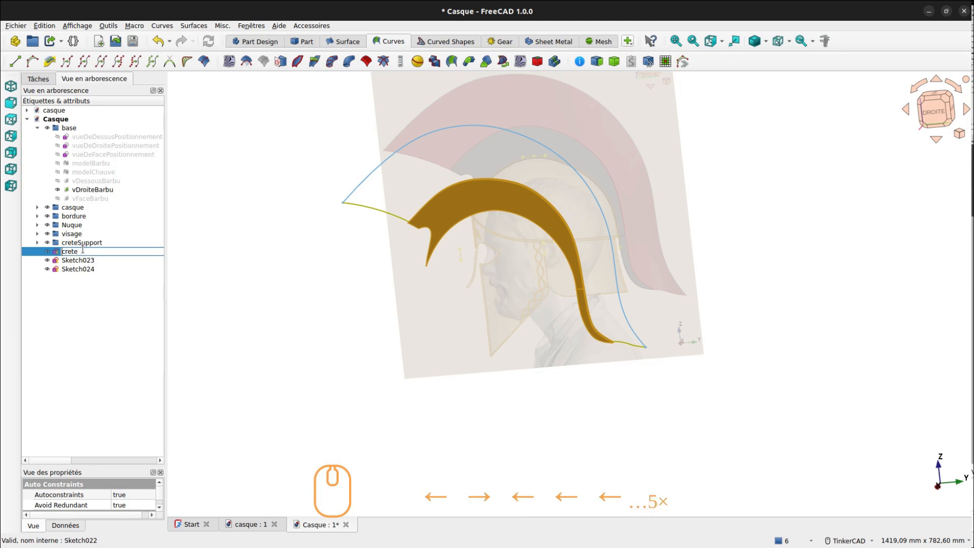
text(grande)
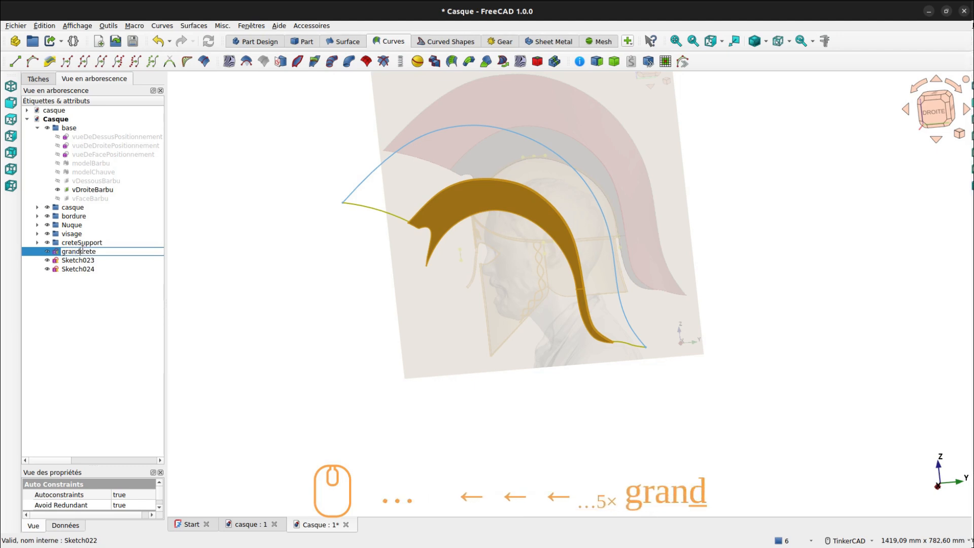
text(C)
key(Delete)
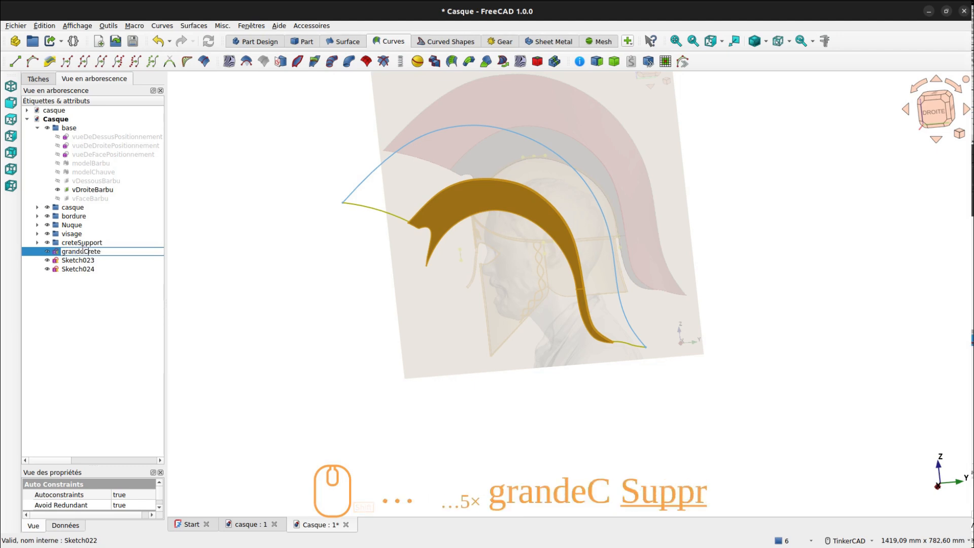
key(Right)
key(Right)
key(Right)
key(Right)
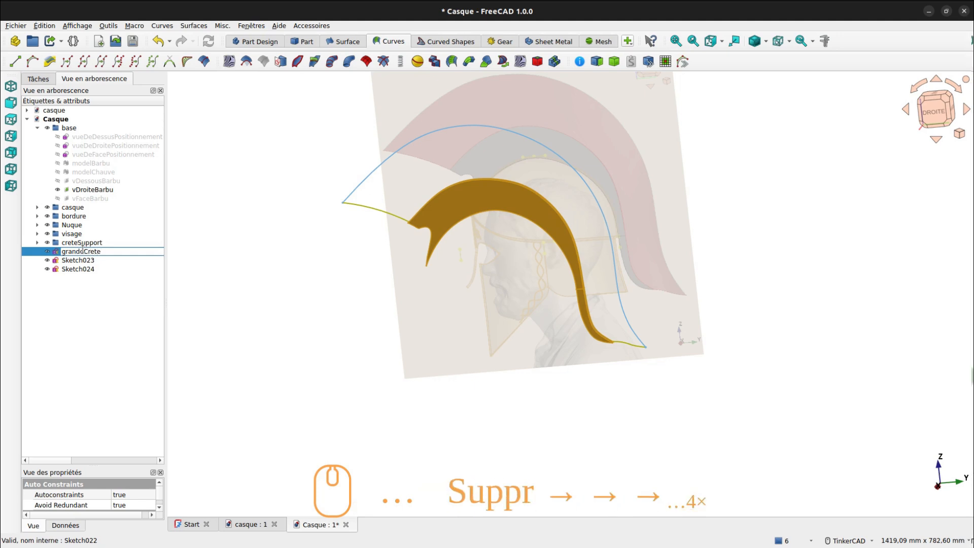
text(Haute)
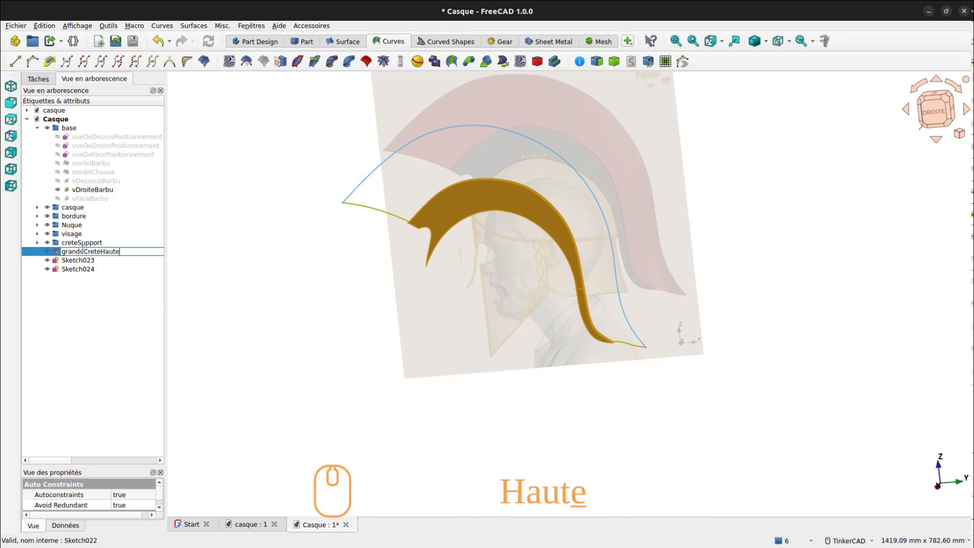
key(Return)
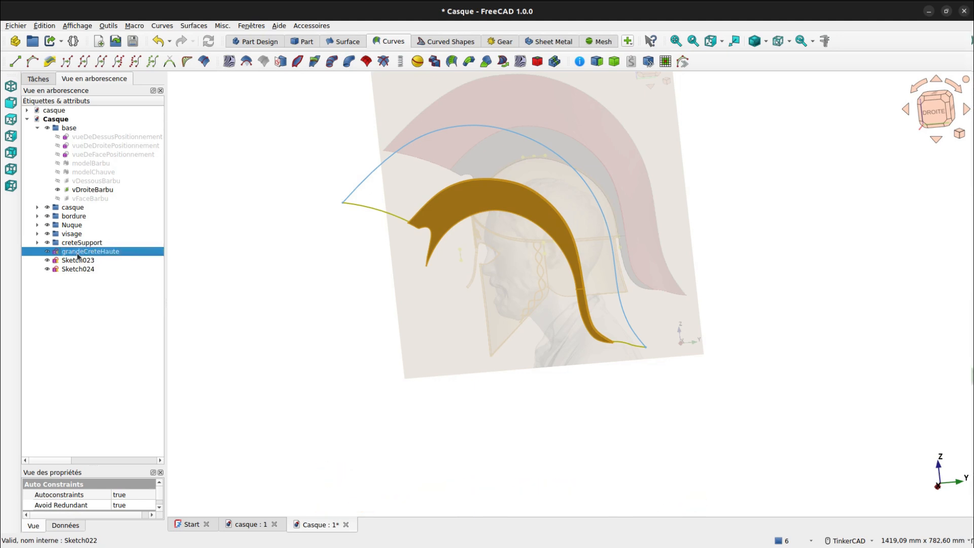
Step: Rename the crest's front edge sketch as grandeCreteAv
click(75, 261)
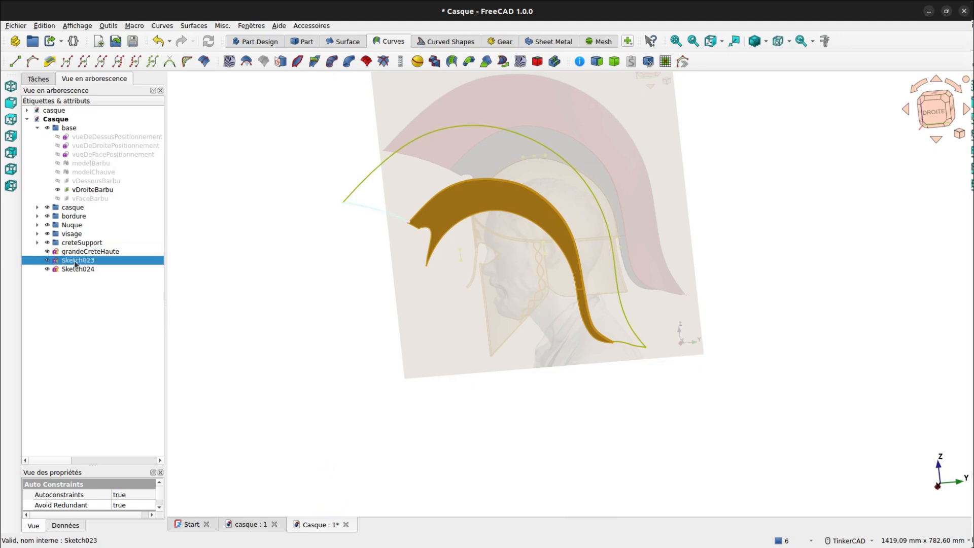
key(F2)
text(gr)
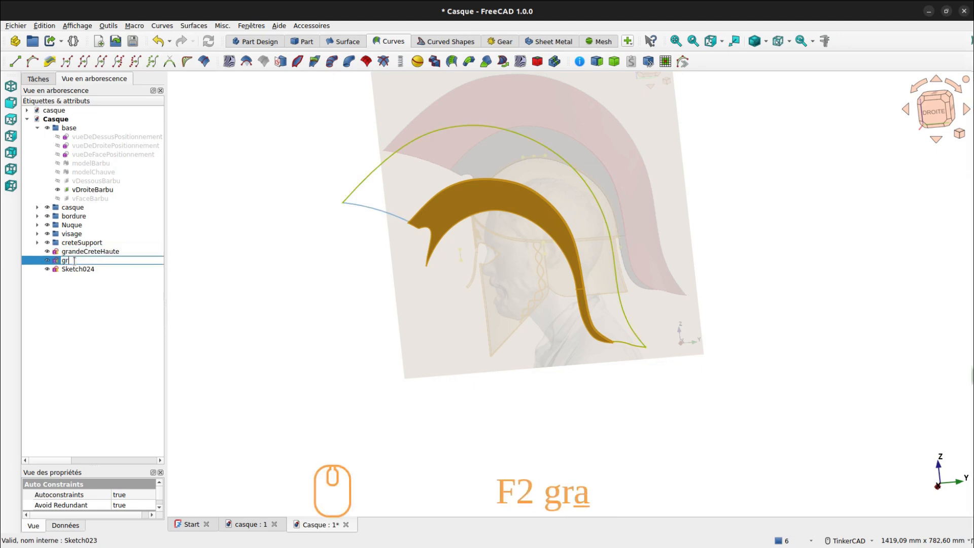
text(andeCret)
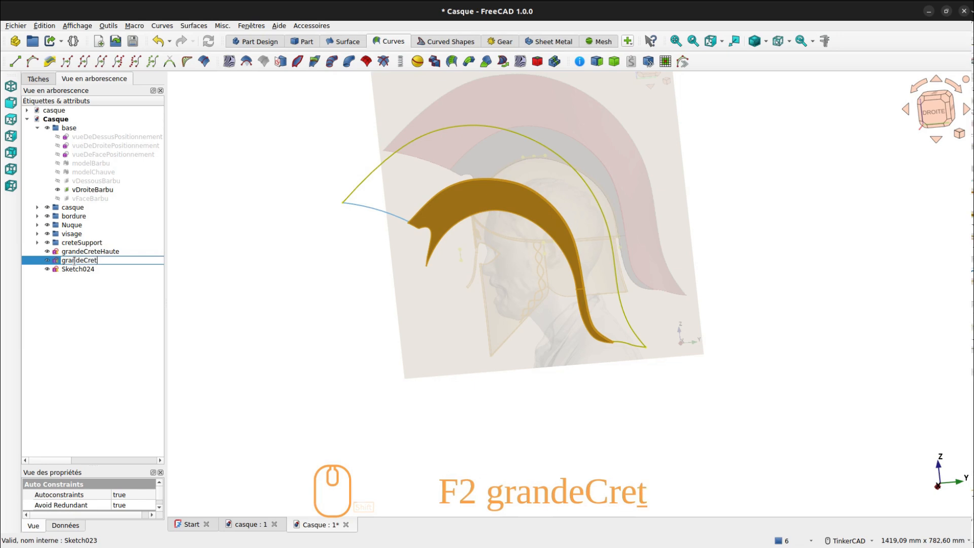
text(eAv)
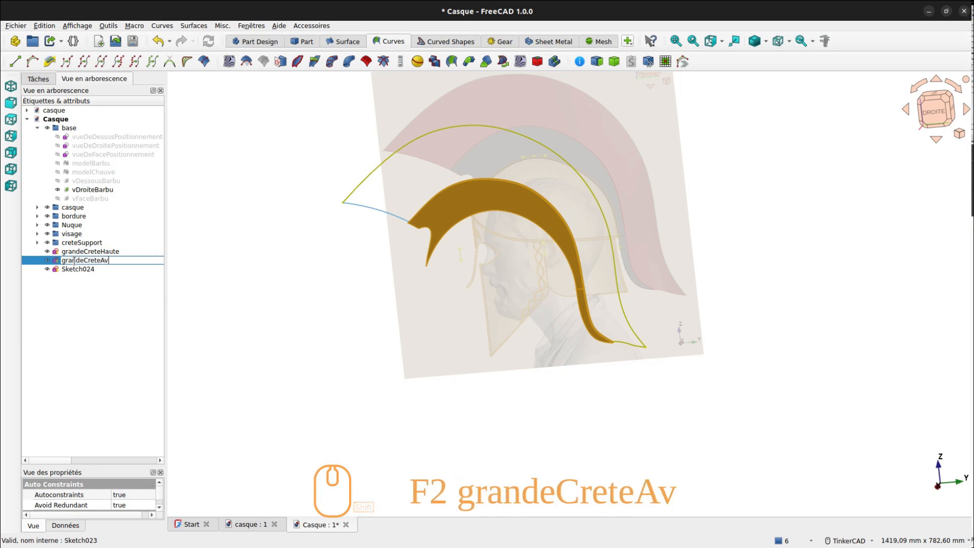
key(Return)
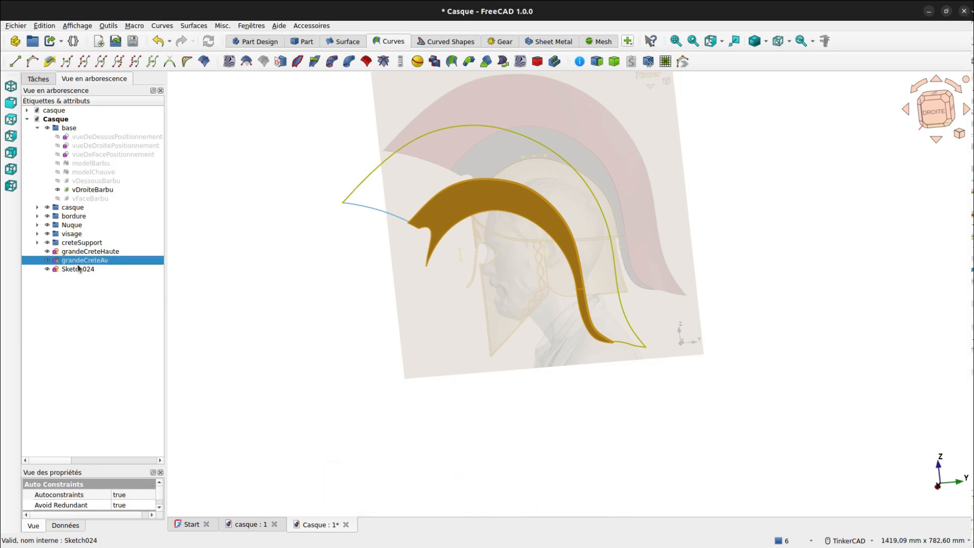
Step: Rename the crest's lower rear edge sketch as grandeCreteAr
click(79, 269)
key(F2)
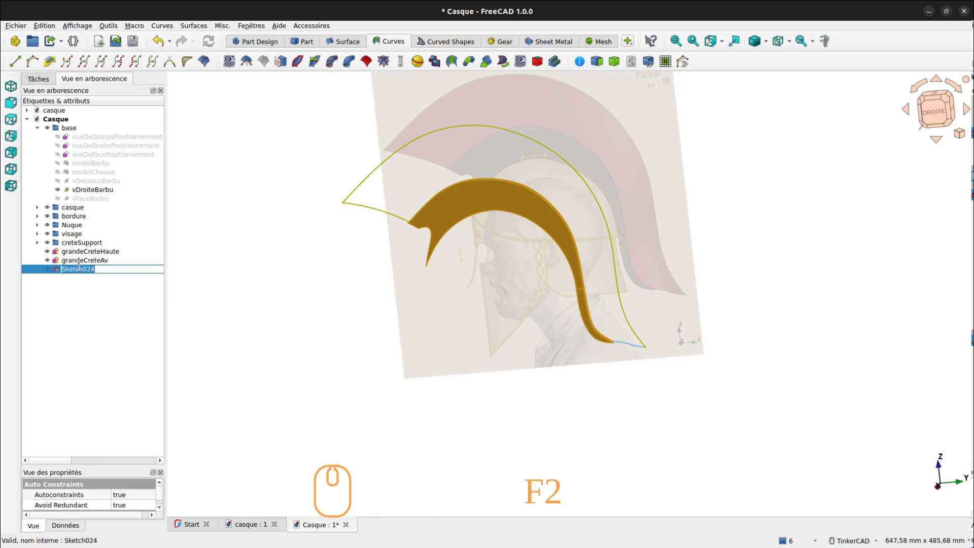
text(grande)
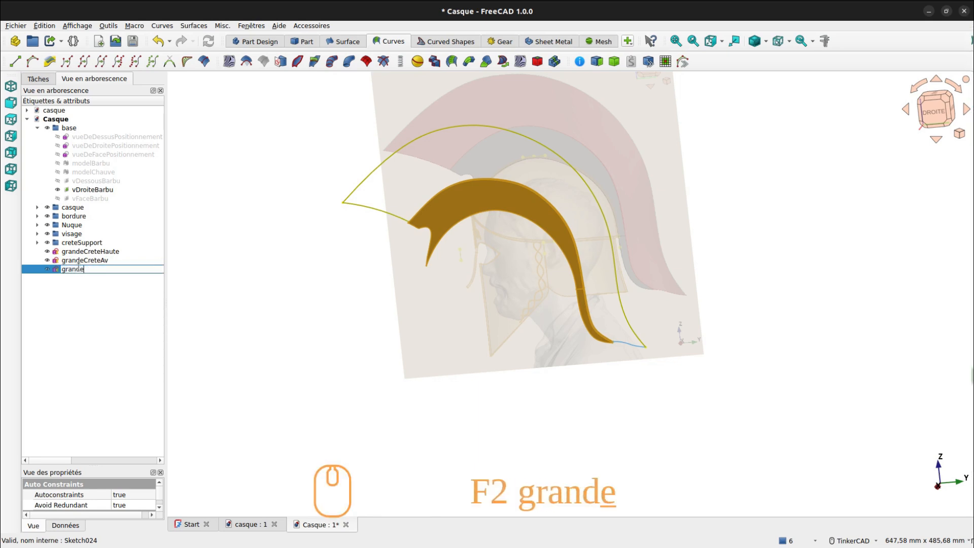
text(Crete)
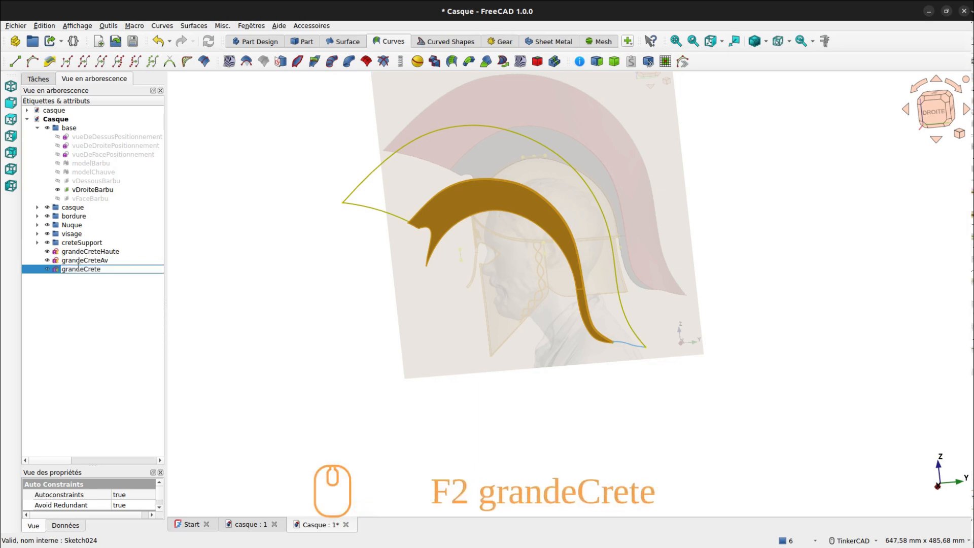
text(Ar)
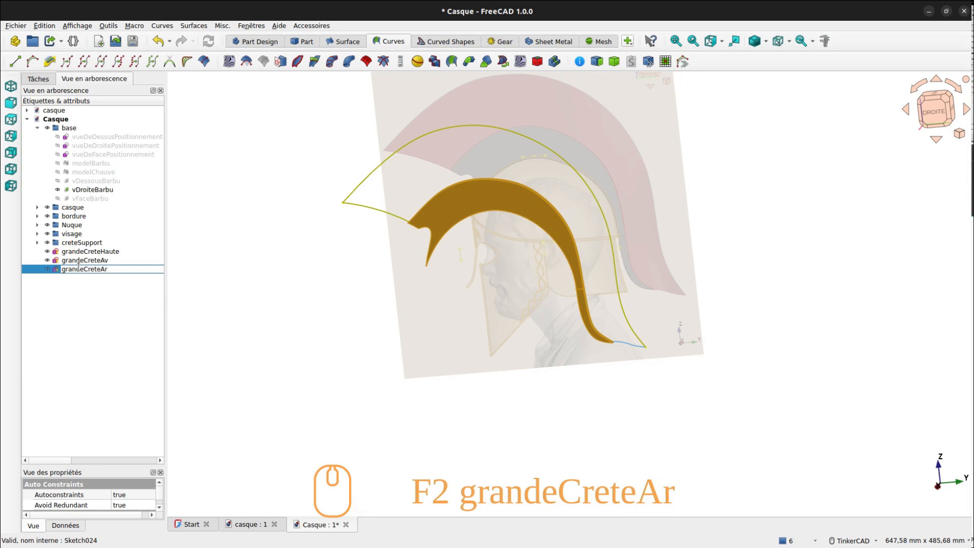
key(Return)
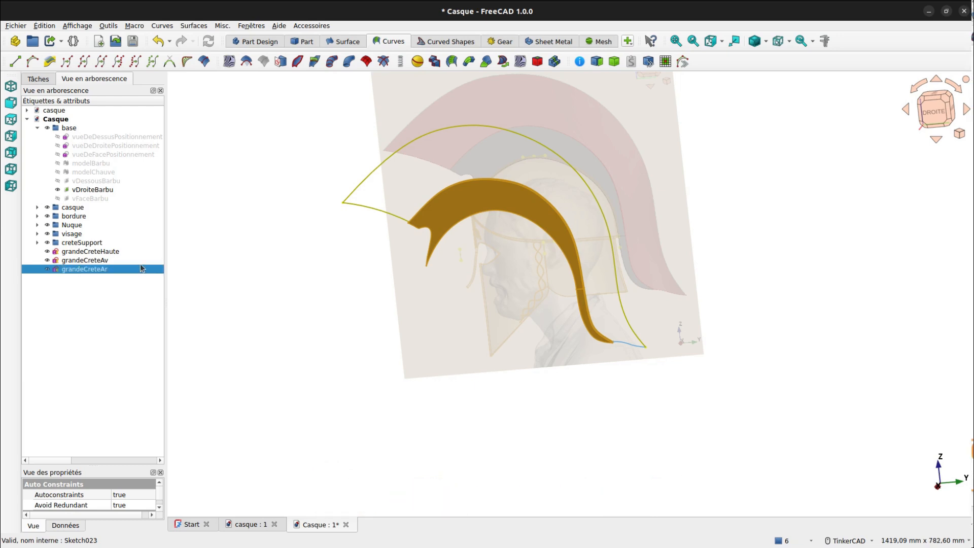
Step: Duplicate the grandeCreteHaute, grandeCreteAv and grandeCreteAr sketches, keeping only the originally selected objects without their dependencies
click(244, 296)
click(101, 252)
shift+click(102, 269)
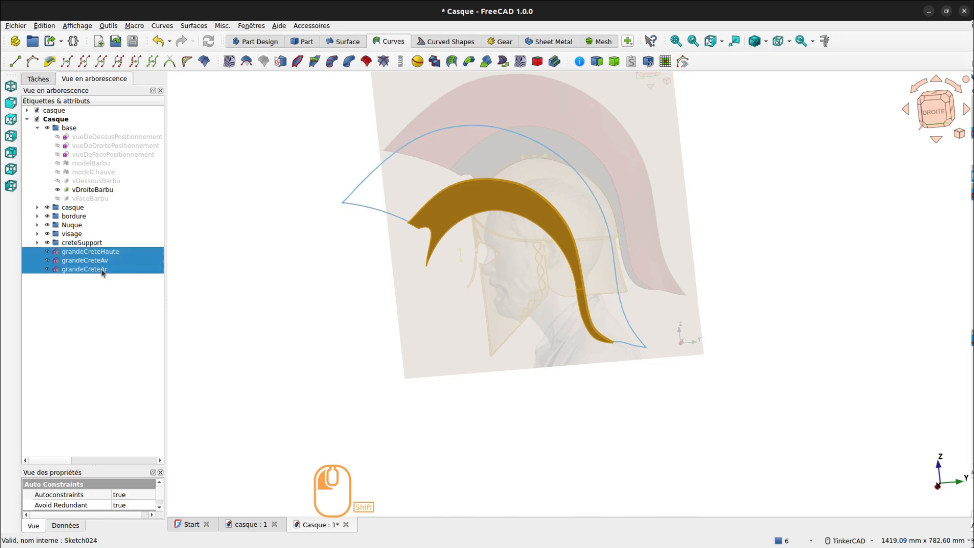
click(45, 25)
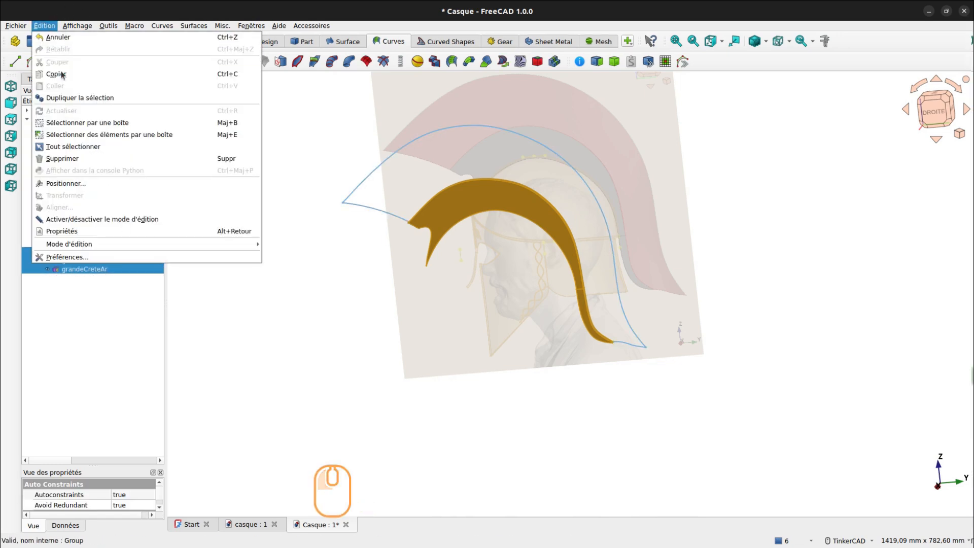
click(64, 95)
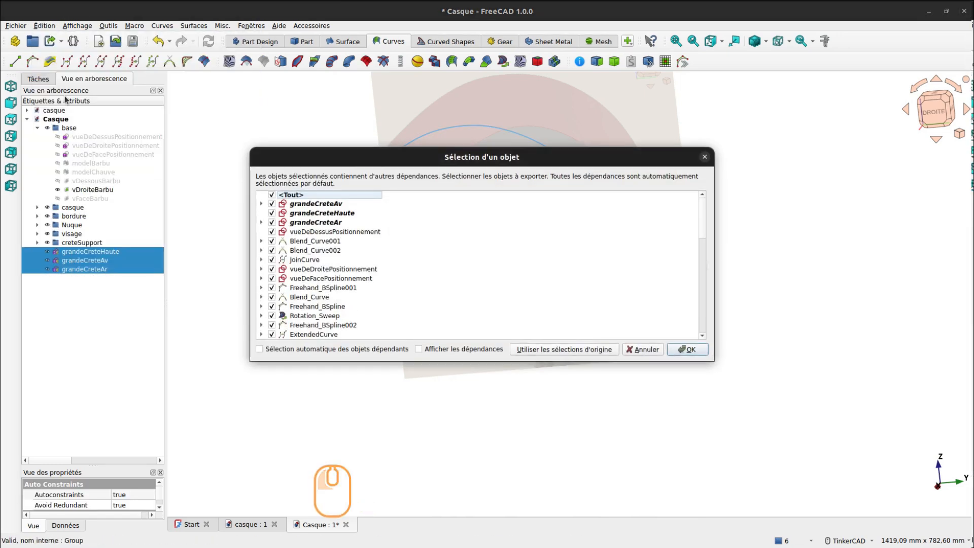
click(564, 349)
click(96, 339)
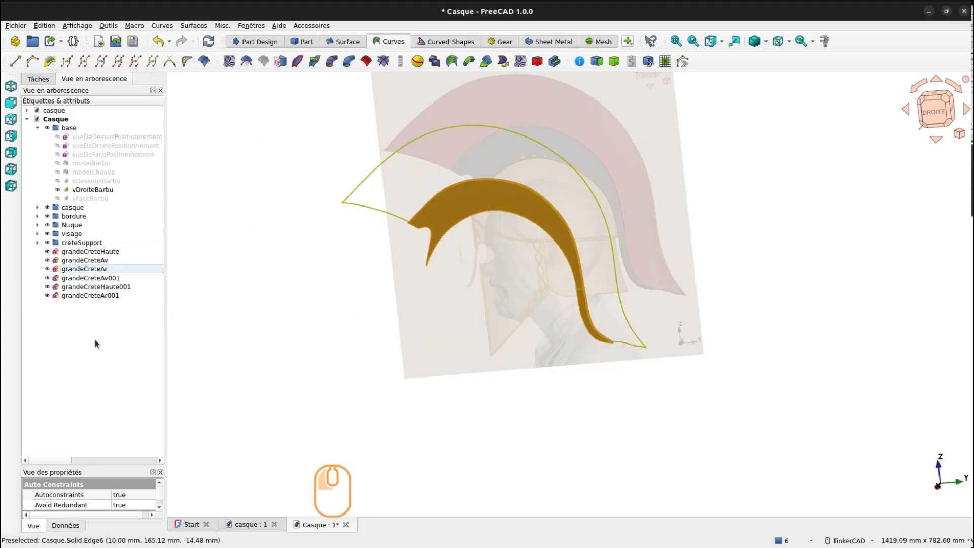
Step: Delete the two external reference points from the grandeCreteAv001 sketch and close it
click(99, 276)
double_click(99, 277)
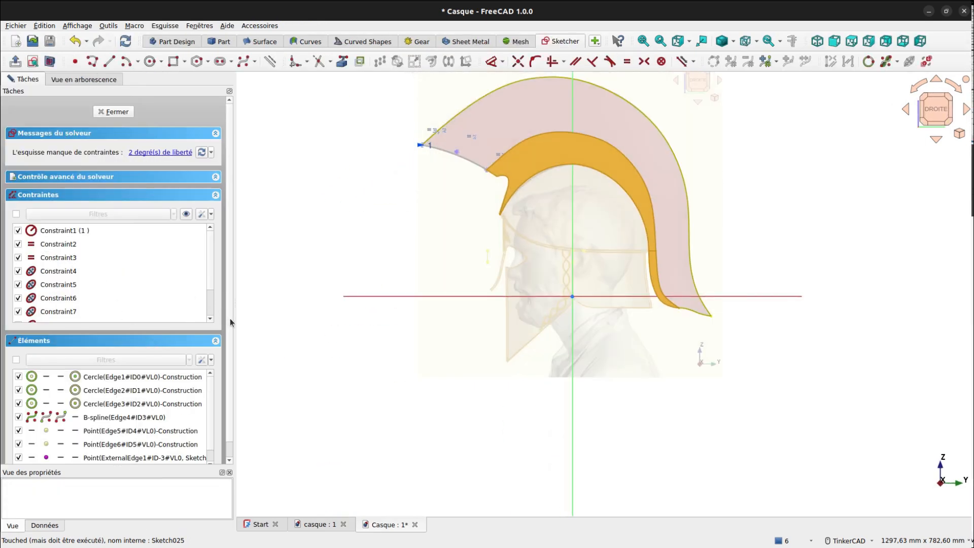
scroll(228, 350, down, 1)
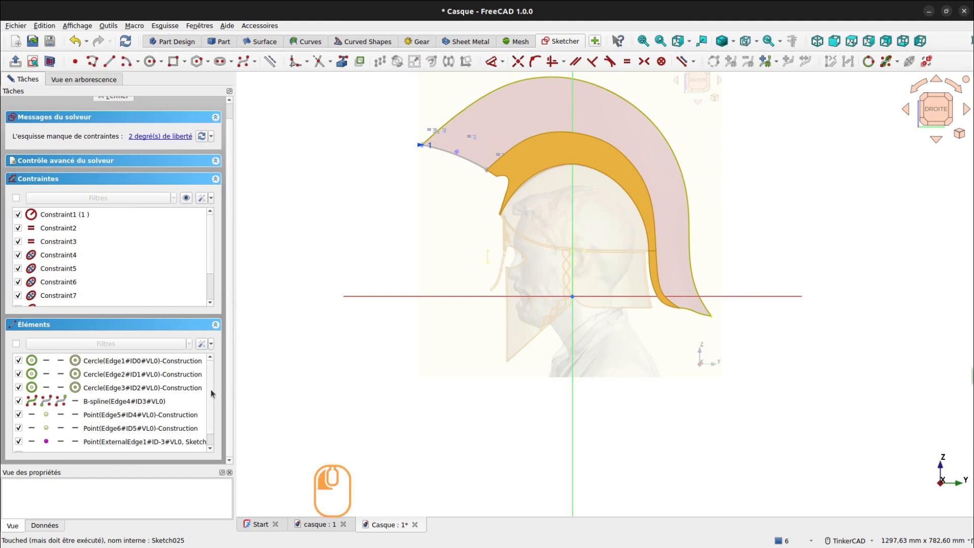
scroll(211, 389, down, 1)
click(183, 428)
ctrl+click(184, 442)
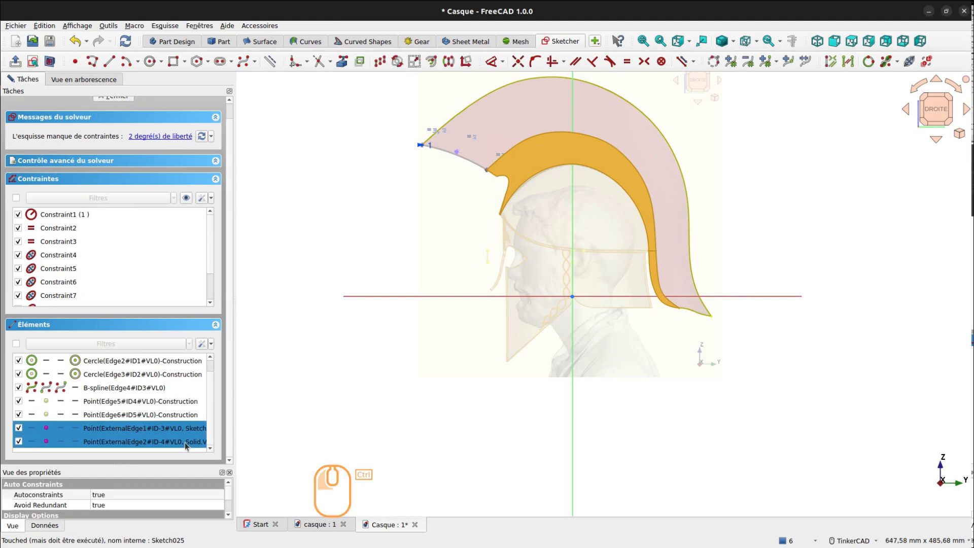
key(Delete)
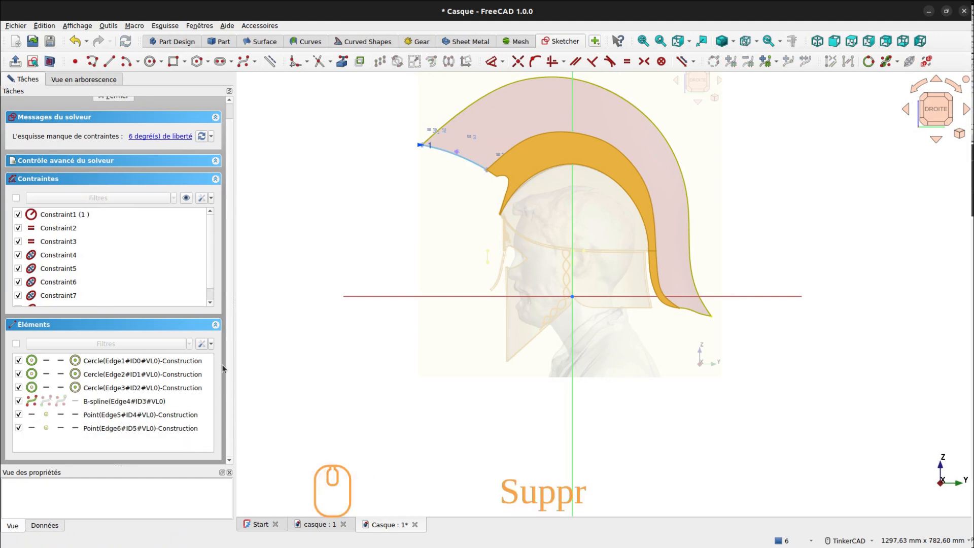
scroll(144, 106, up, 1)
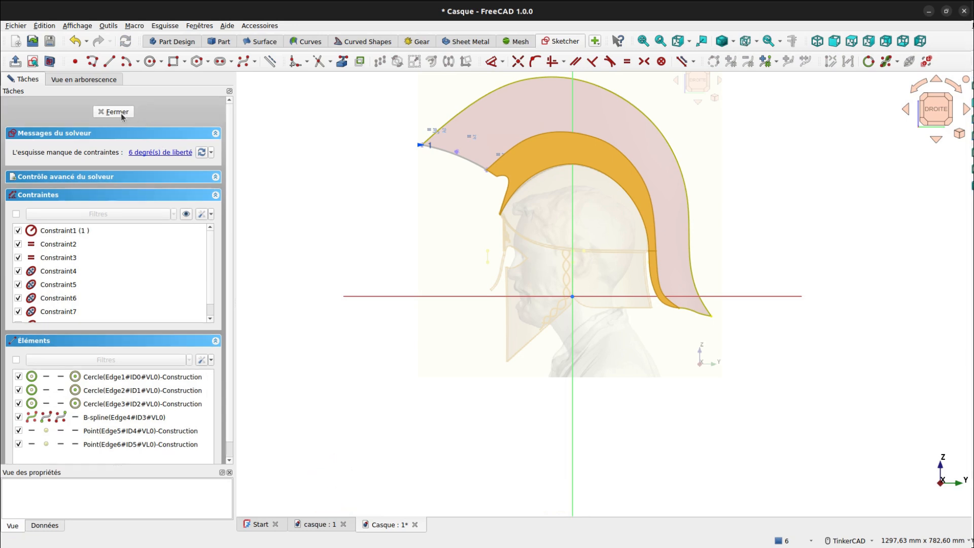
click(117, 112)
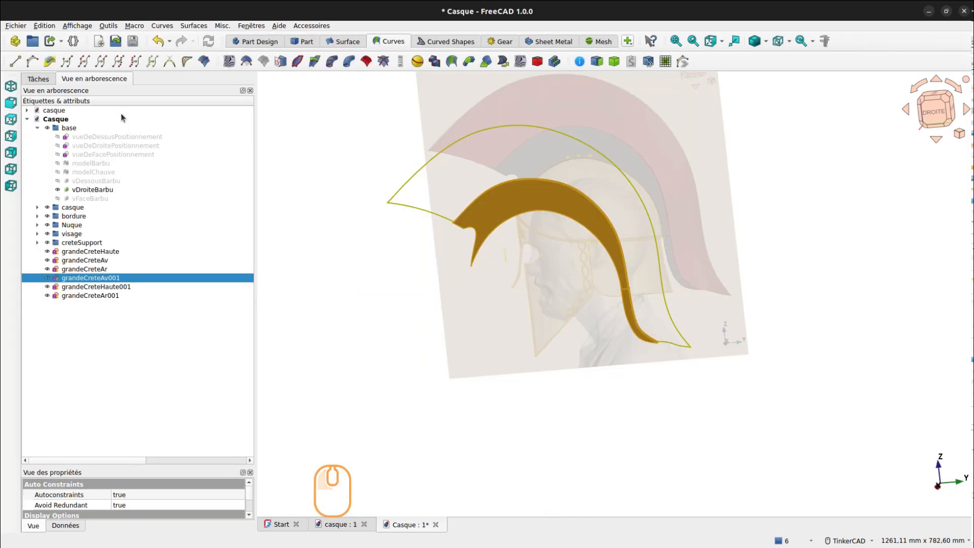
Step: Examine the element list of the grandeCreteHaute001 sketch for external reference points and close the sketch
click(127, 288)
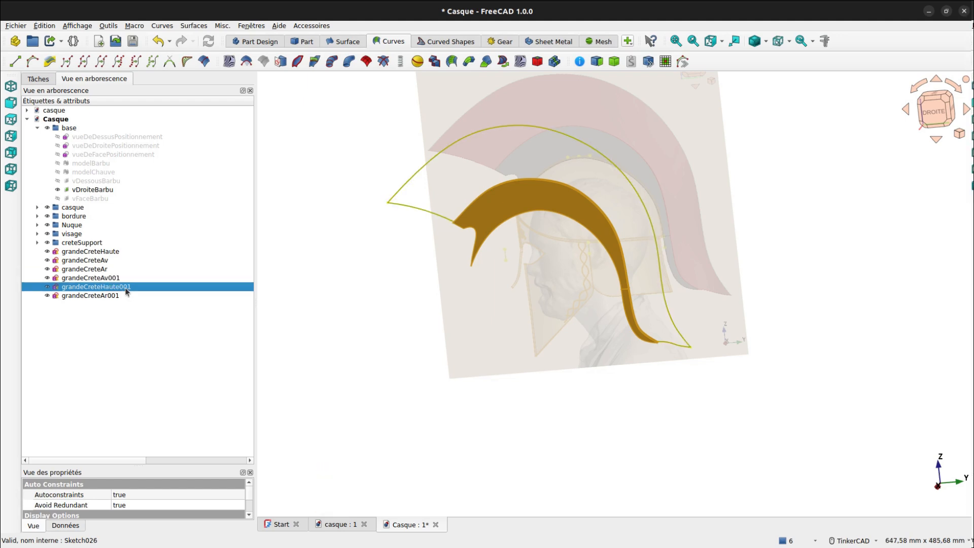
double_click(126, 287)
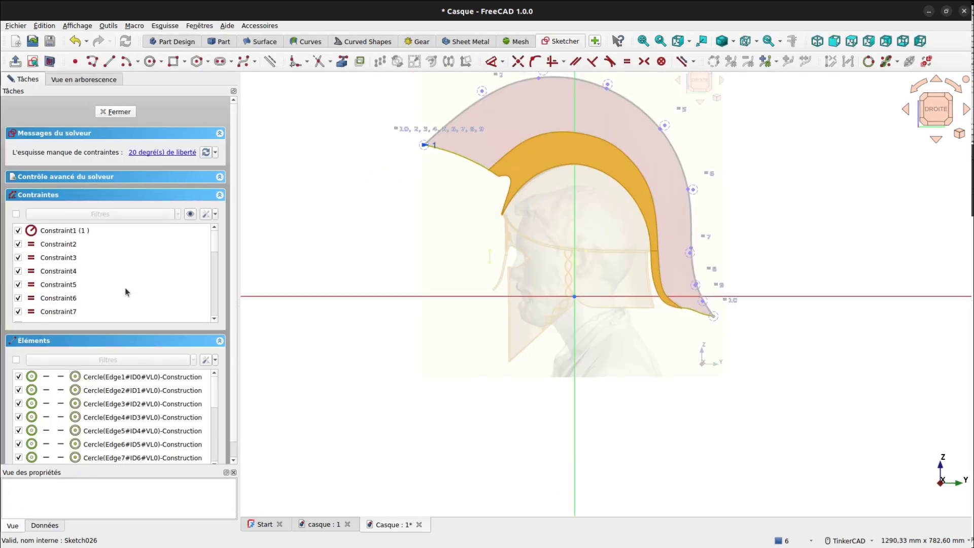
scroll(228, 309, down, 1)
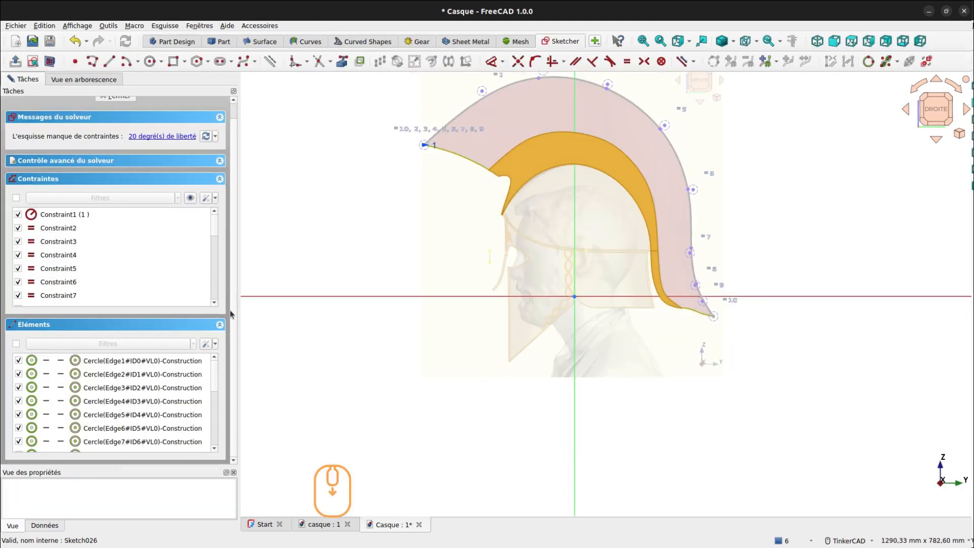
drag(212, 377, 214, 432)
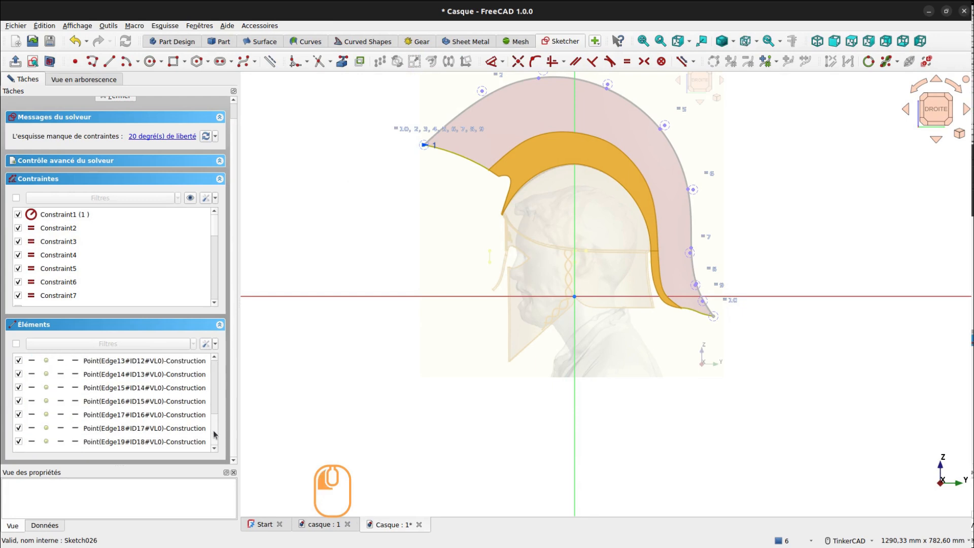
click(124, 98)
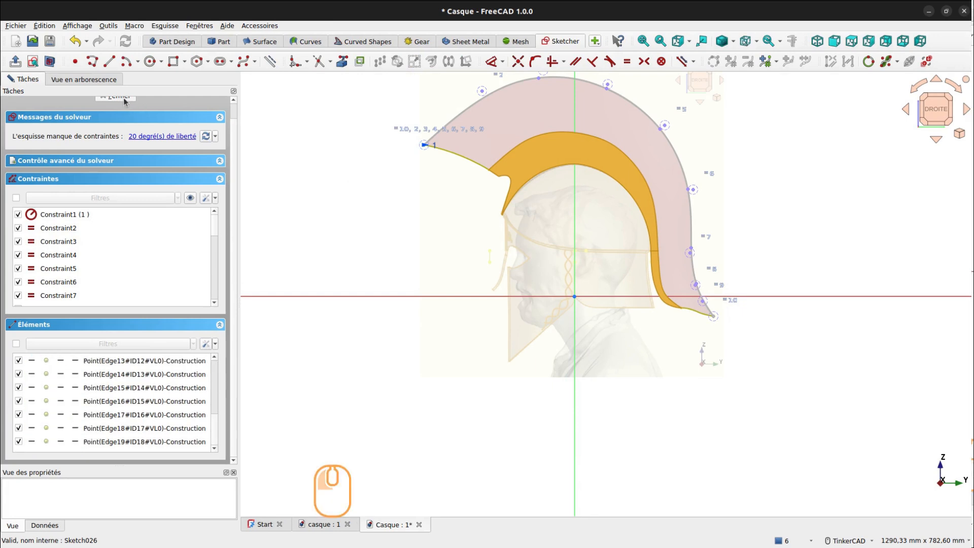
Step: Delete the two external reference points from the grandeCreteAr001 sketch and close it
double_click(89, 296)
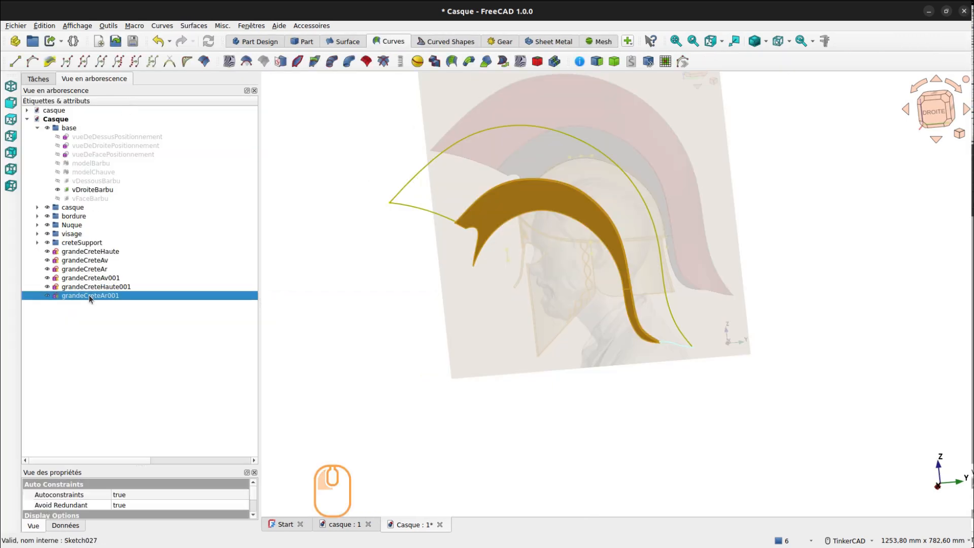
scroll(224, 266, down, 1)
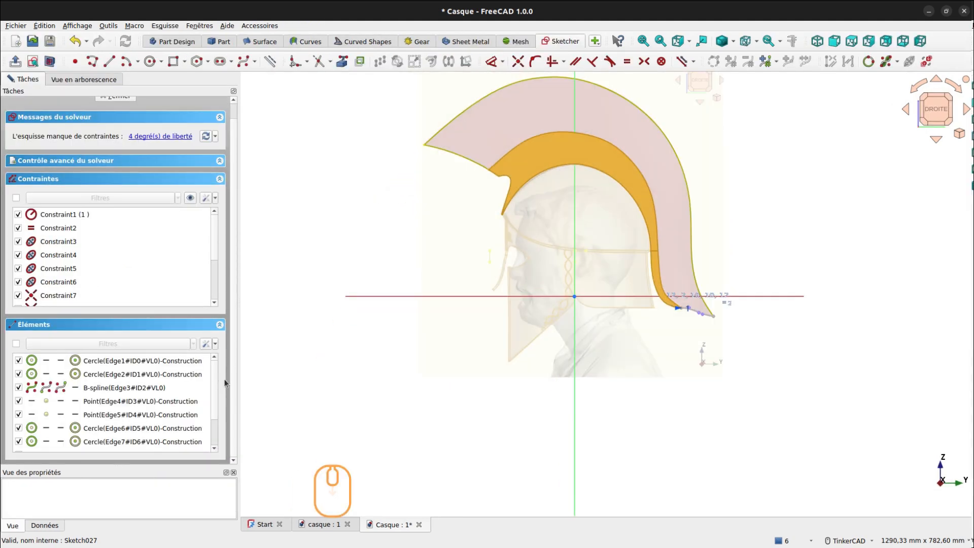
scroll(216, 384, down, 1)
click(108, 428)
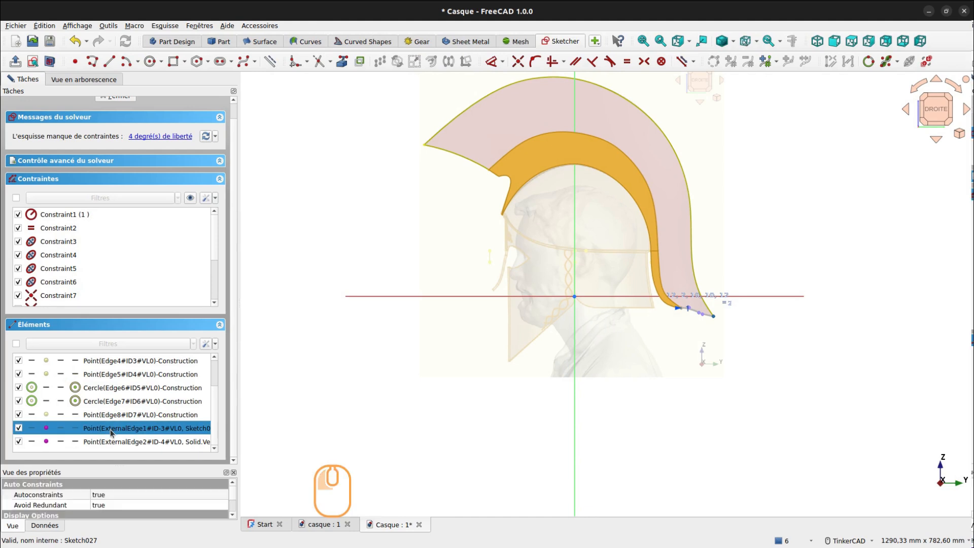
ctrl+click(112, 440)
key(Delete)
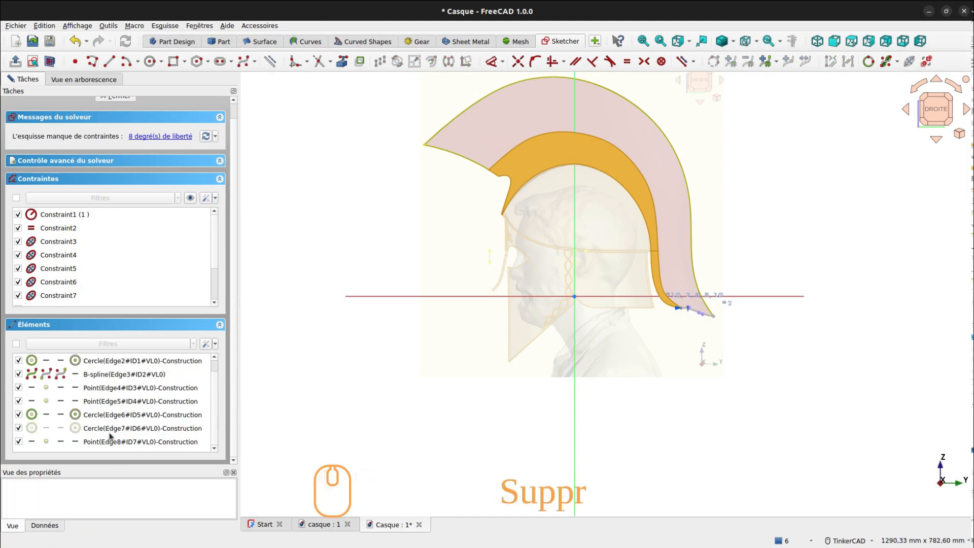
scroll(119, 105, up, 1)
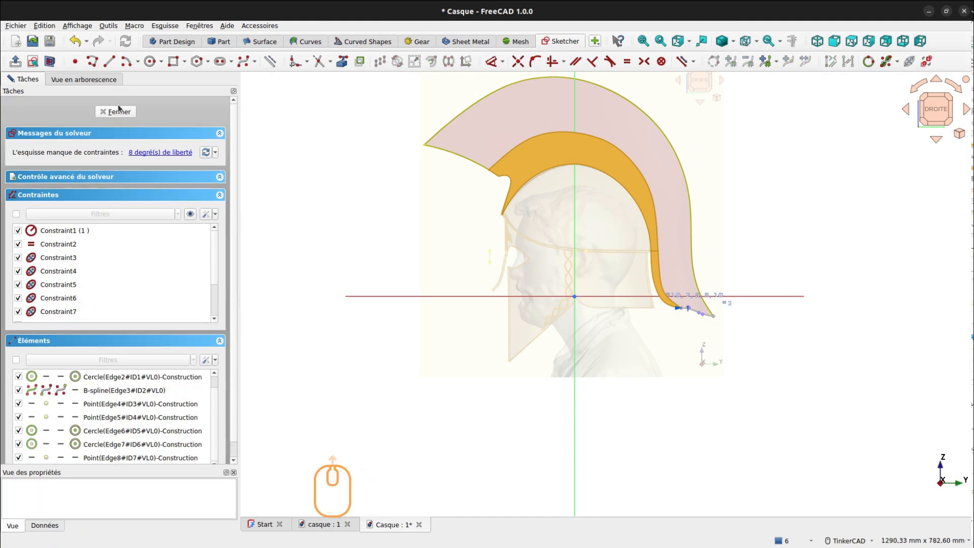
click(120, 111)
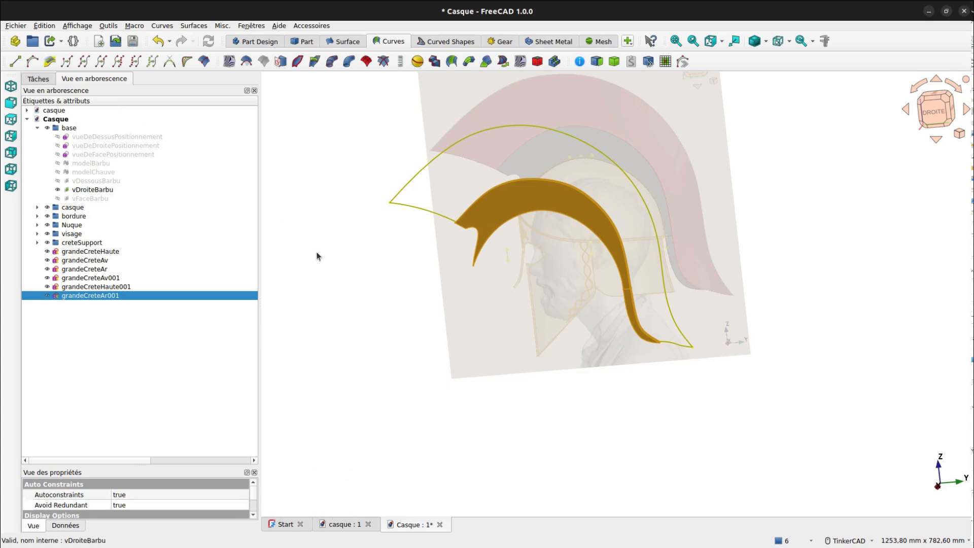
Step: Set the X placement position of grandeCreteAv001, grandeCreteHaute001 and grandeCreteAr001 together to 30 mm
click(124, 278)
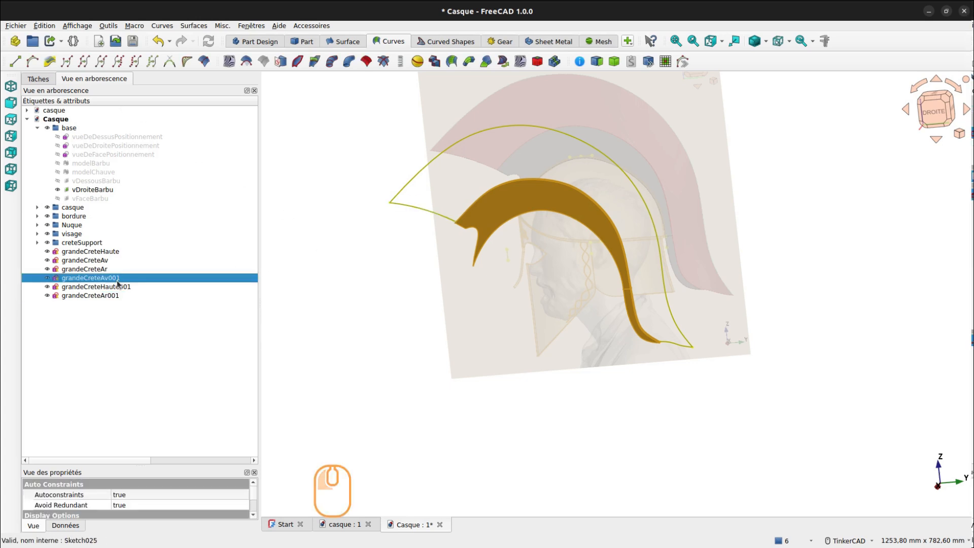
shift+click(115, 295)
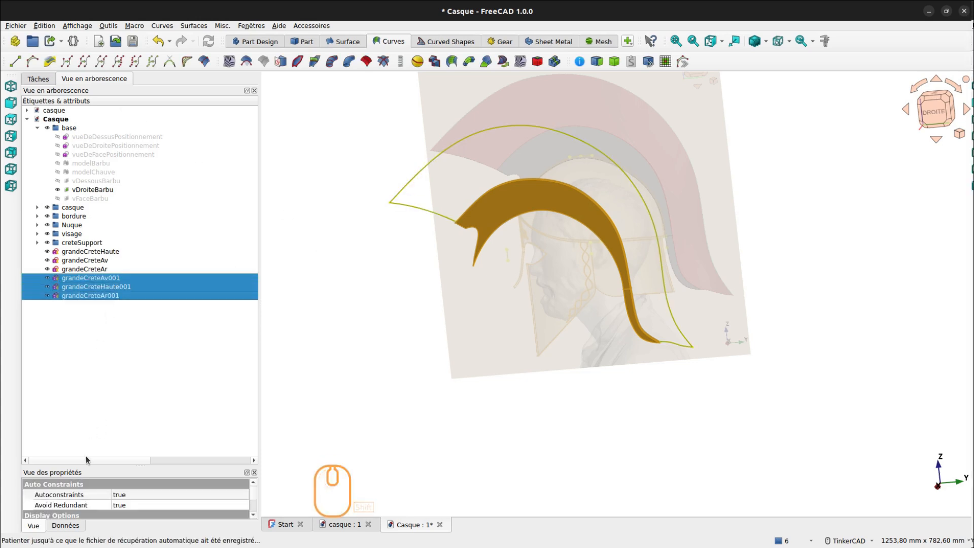
drag(126, 466, 158, 275)
click(64, 526)
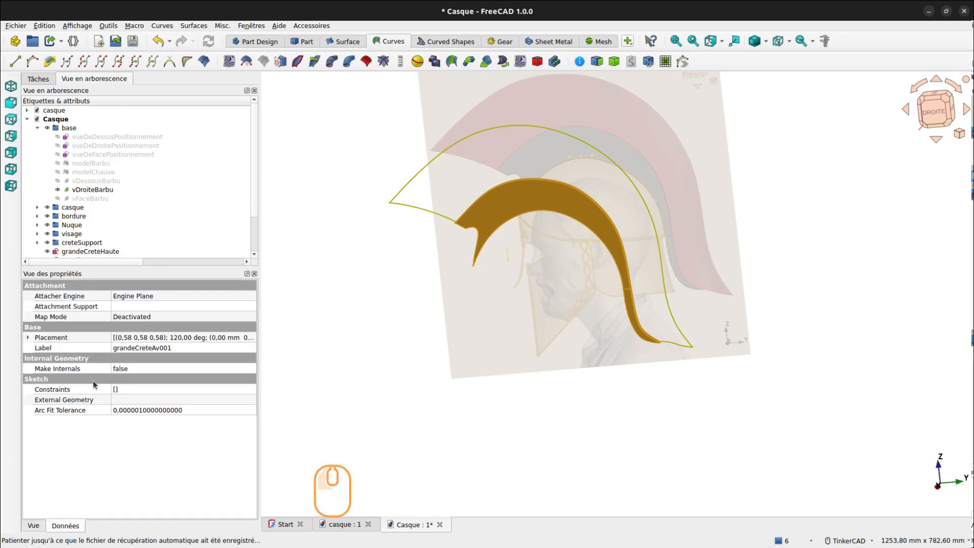
click(27, 337)
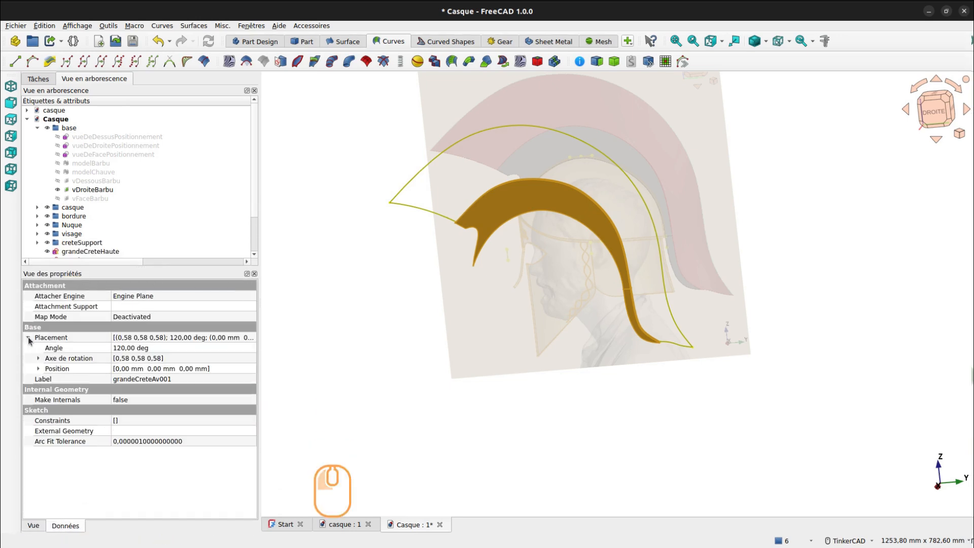
click(38, 369)
click(116, 379)
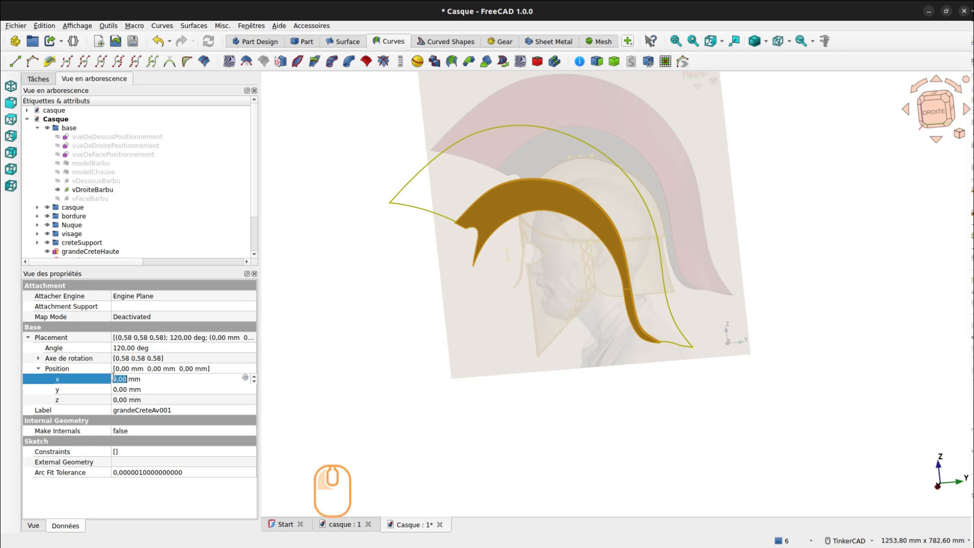
key(Left)
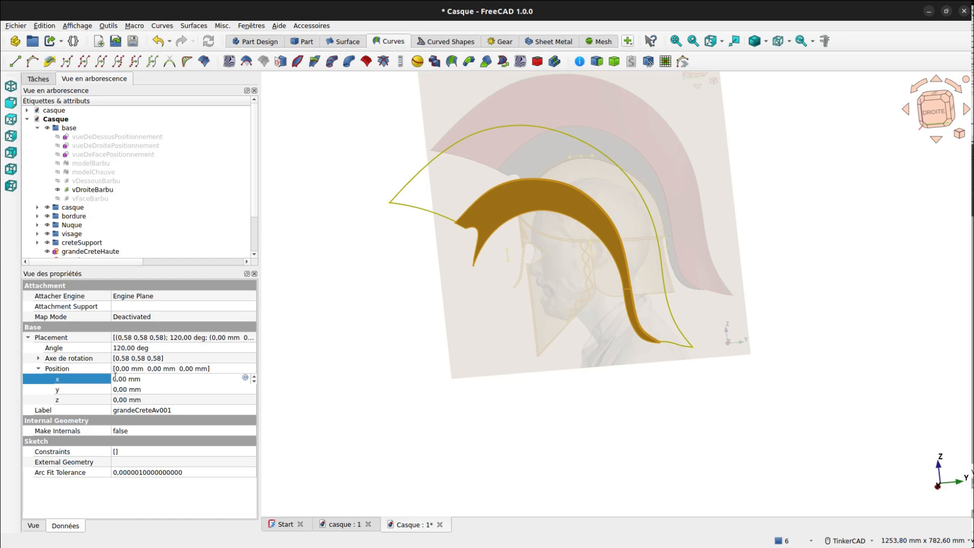
text(3)
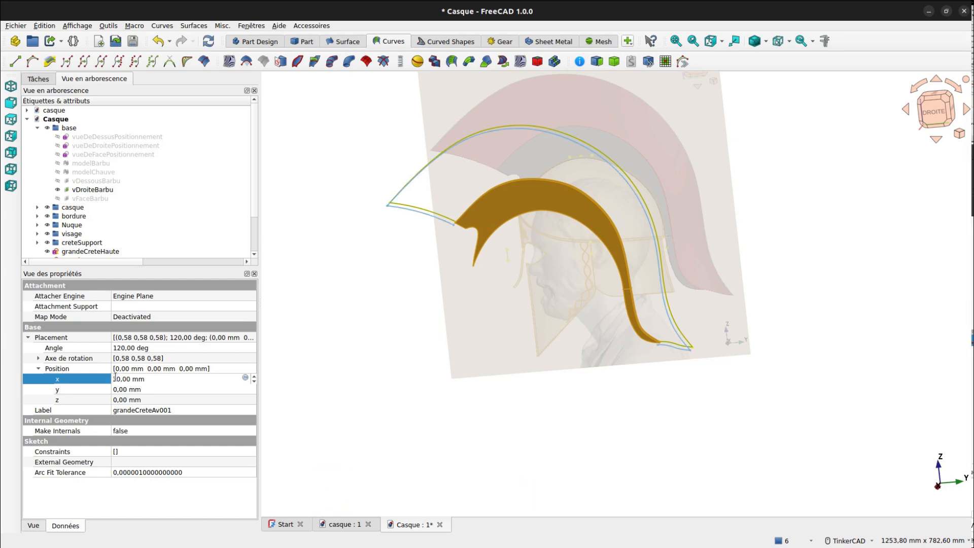
key(Return)
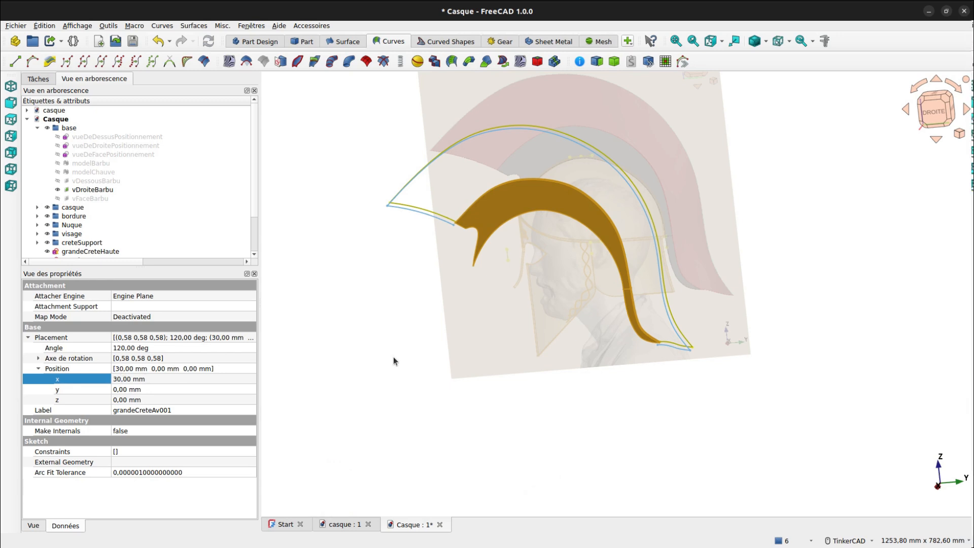
key(Return)
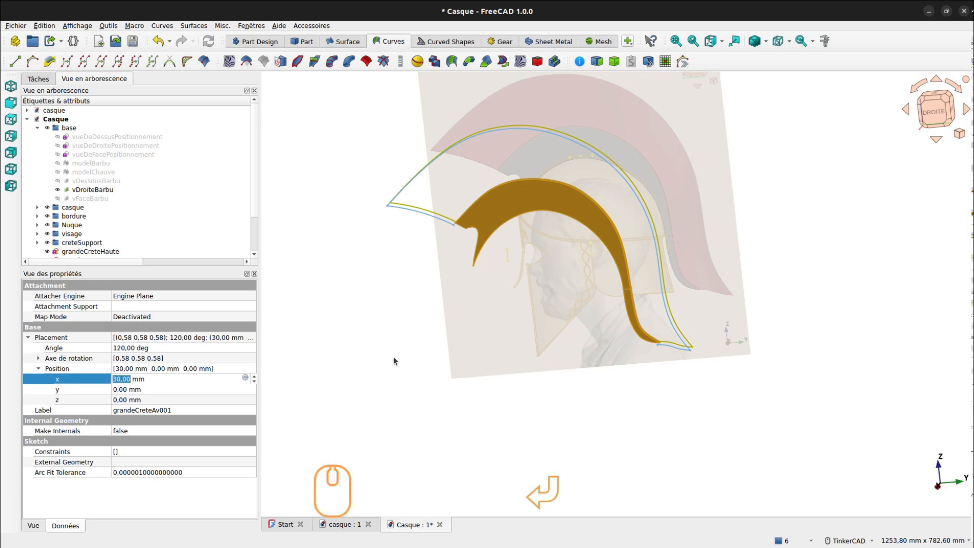
Step: Hide the offset duplicates of the crest's front and rear edge sketches, leaving the offset outer edge displayed
middle_drag(505, 272, 532, 335)
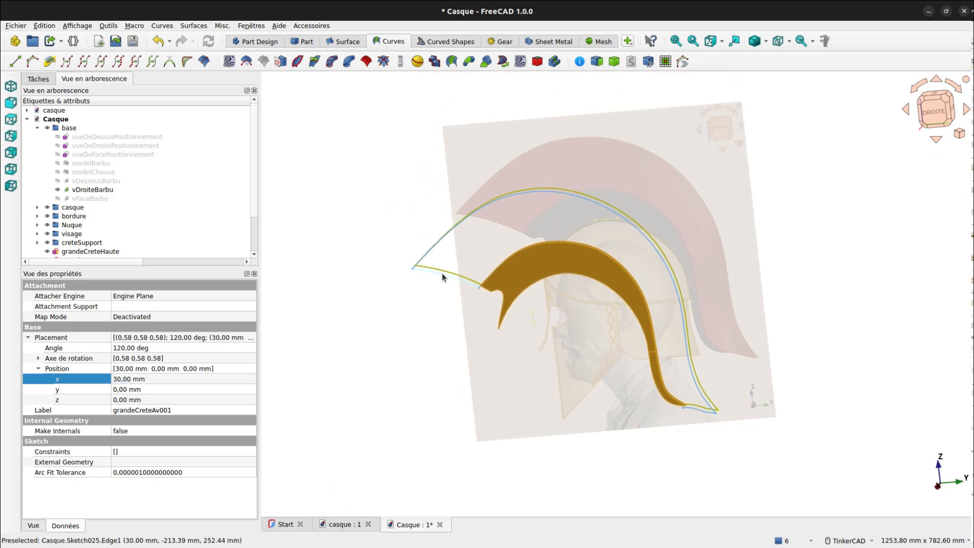
click(442, 272)
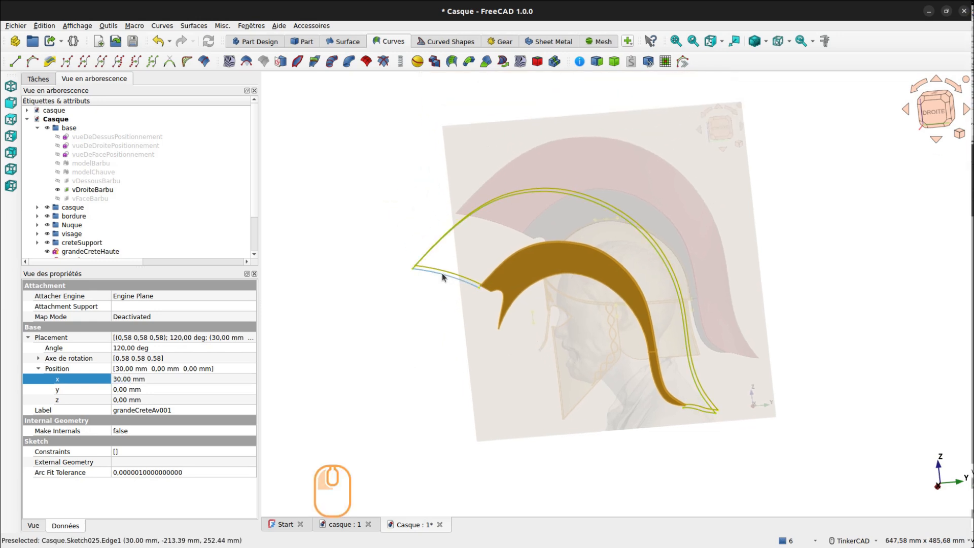
click(695, 412)
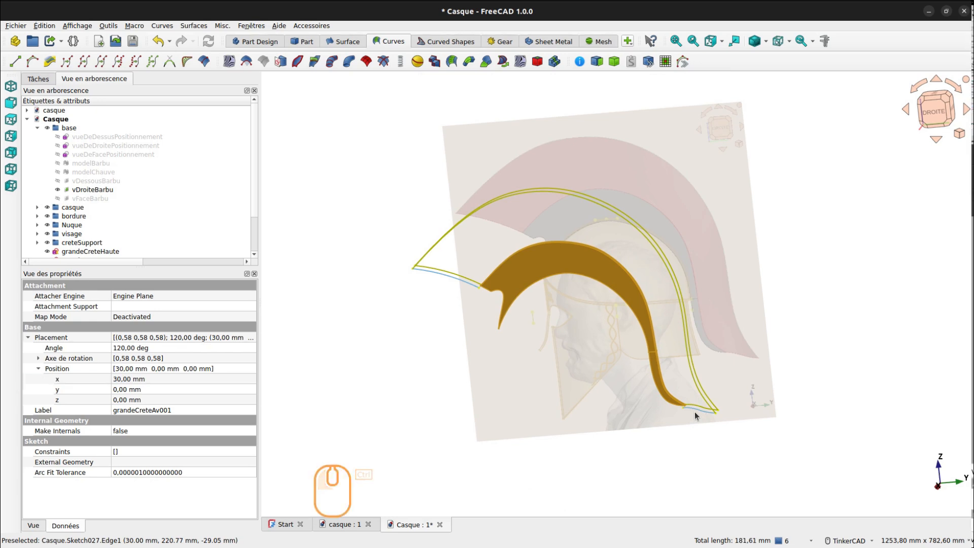
key(space)
right_drag(537, 282, 609, 244)
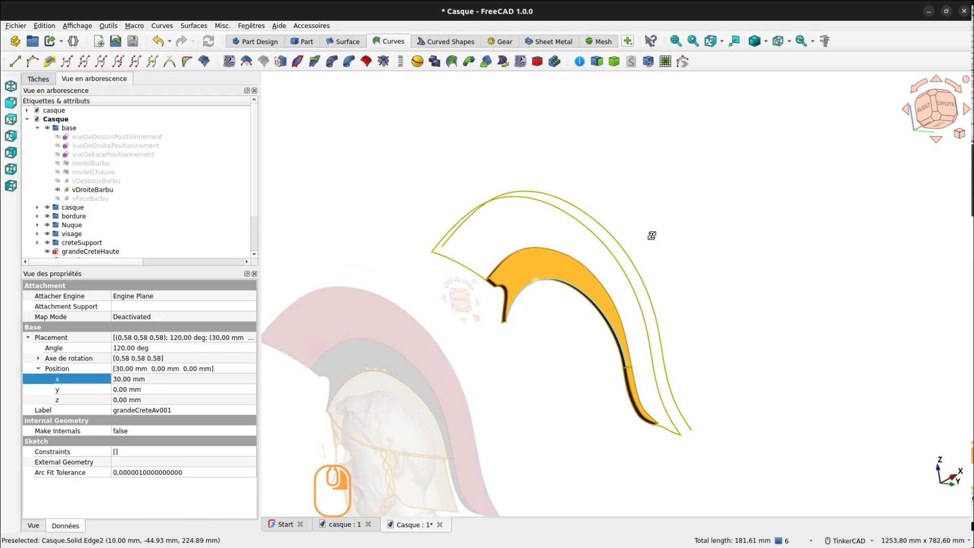
scroll(519, 246, up, 3)
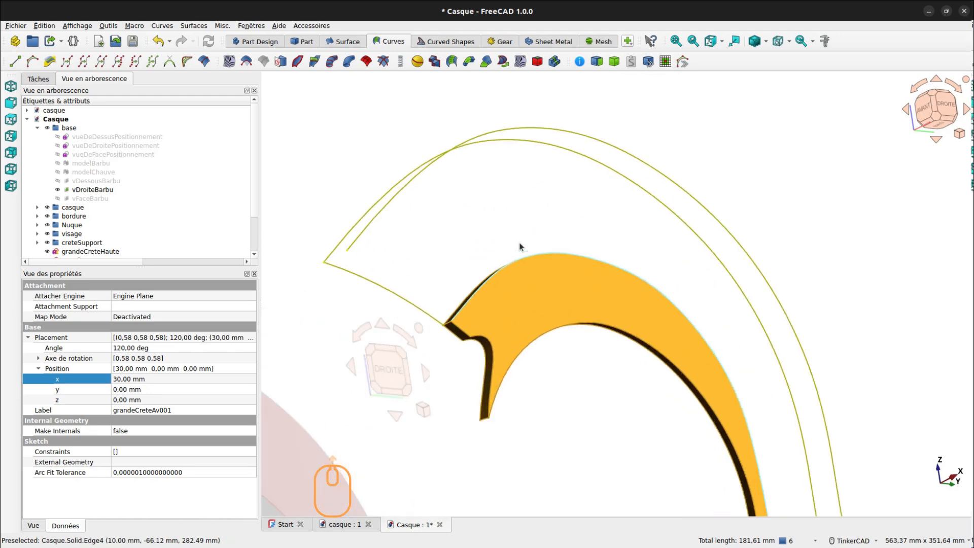
Step: Create a freehand B-spline from the front end of the offset outer crest edge to the crest support's front upper corner
click(348, 251)
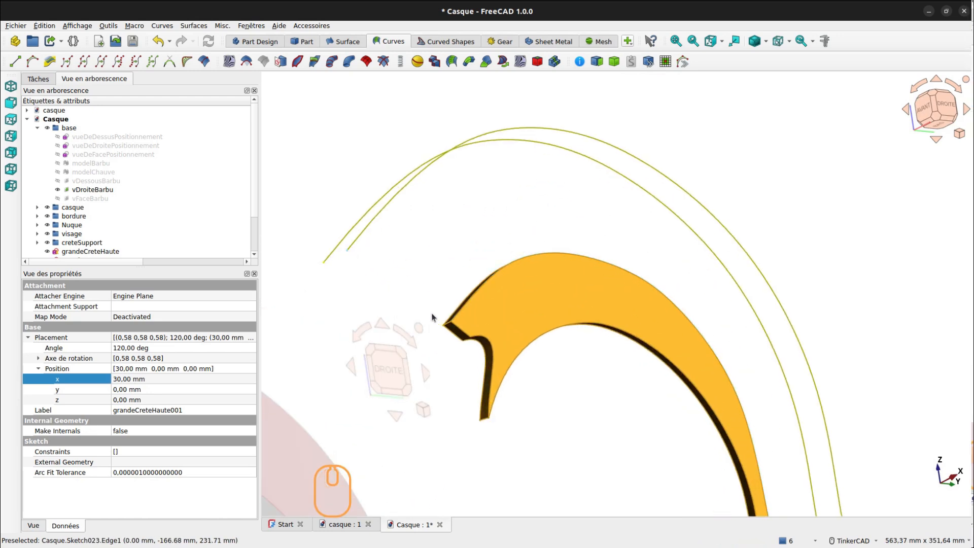
ctrl+click(451, 322)
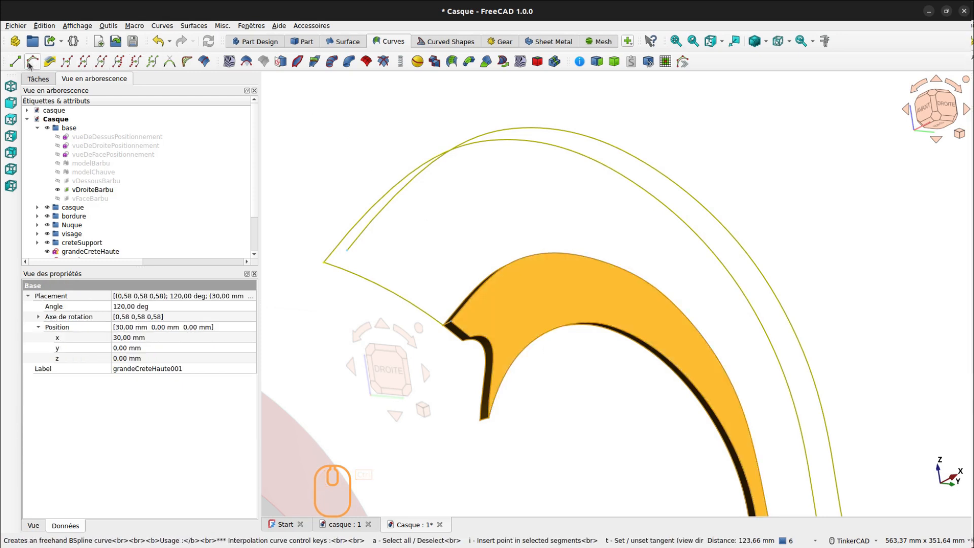
scroll(703, 232, down, 5)
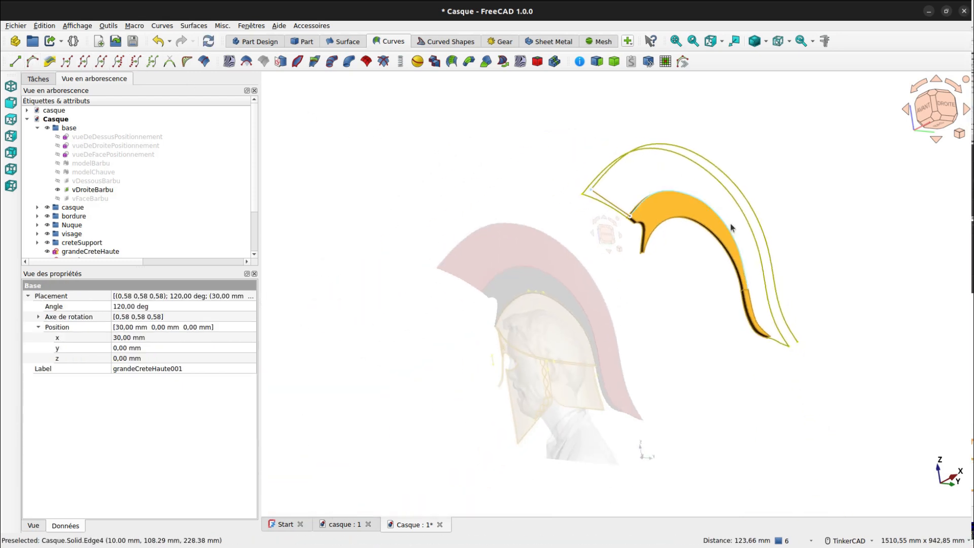
Step: Insert a point midway along the new front freehand curve and align it with the crest's front edge in the right side view
right_drag(702, 233, 664, 254)
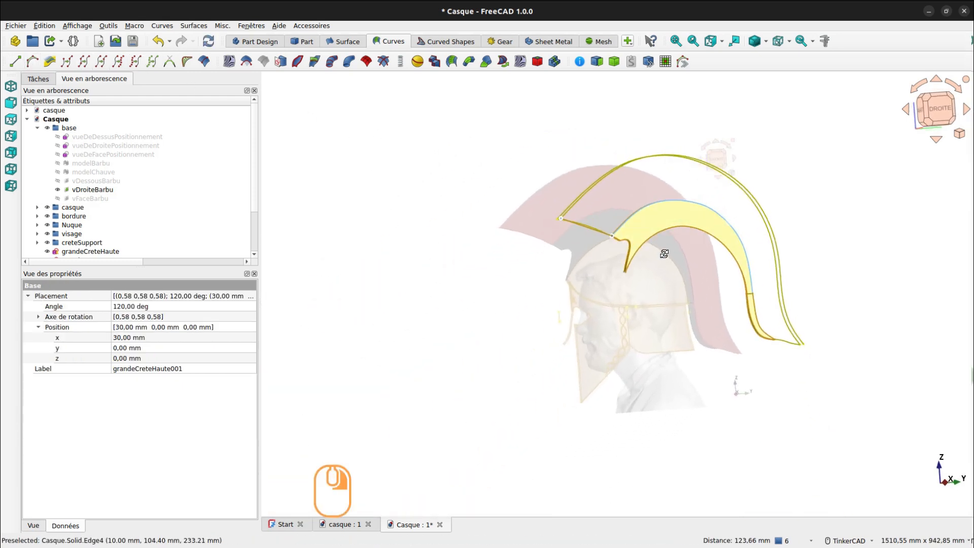
click(938, 109)
scroll(610, 191, up, 1)
scroll(568, 220, up, 4)
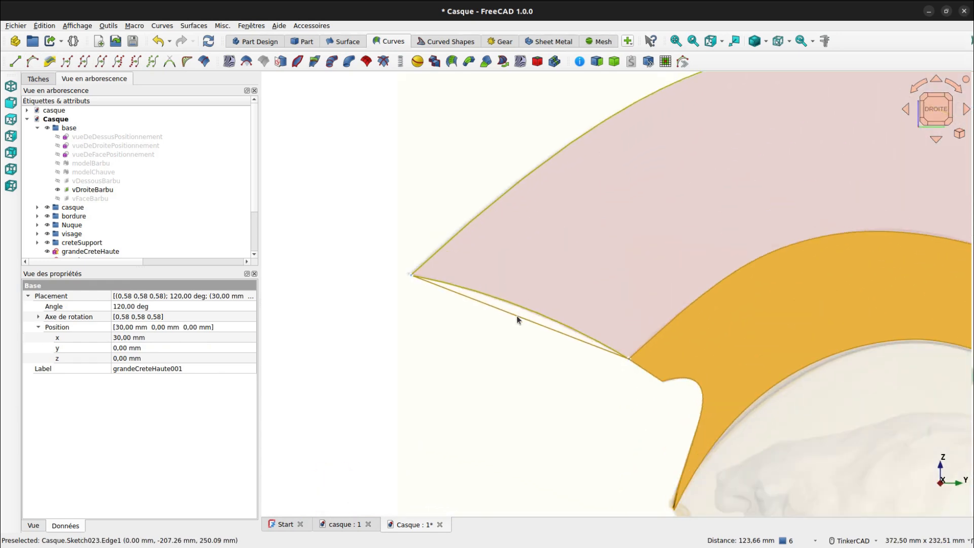
click(517, 316)
key(i)
drag(519, 316, 527, 311)
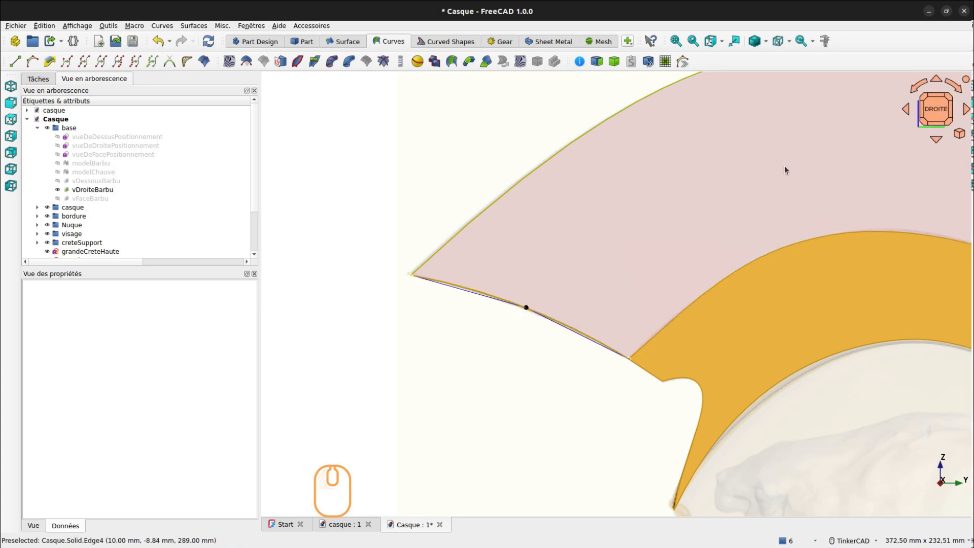
Step: In the front view, shift the front curve's middle point toward the crest support to bow the curve inward
key(KP_1)
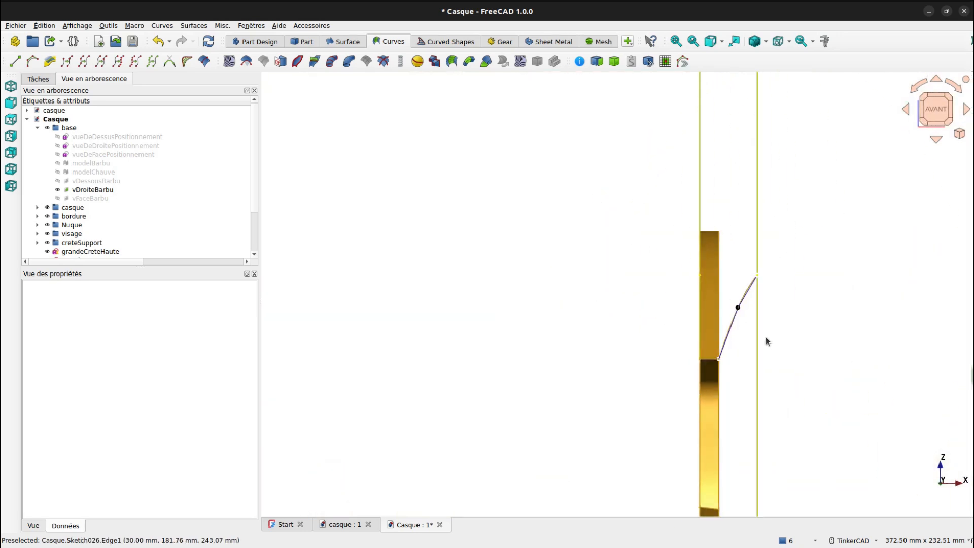
scroll(765, 339, up, 4)
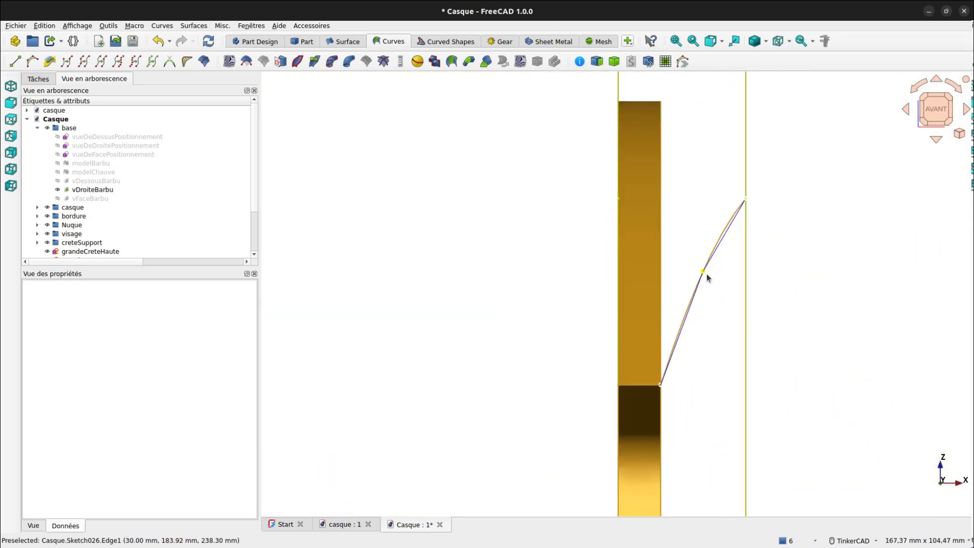
drag(704, 273, 695, 274)
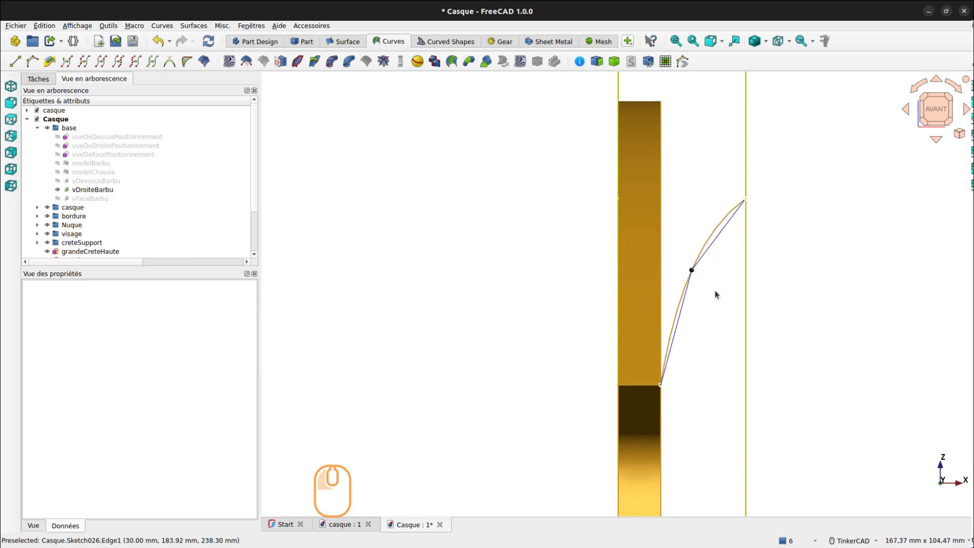
Step: Realign the front curve's middle point with the crest's front edge in the right side view and finish editing the curve
key(KP_3)
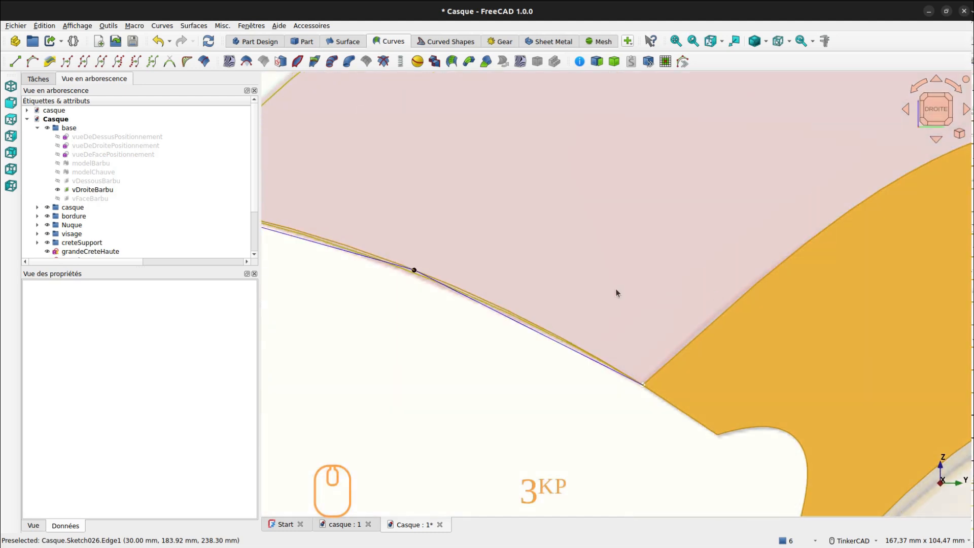
scroll(594, 283, down, 1)
scroll(594, 279, down, 1)
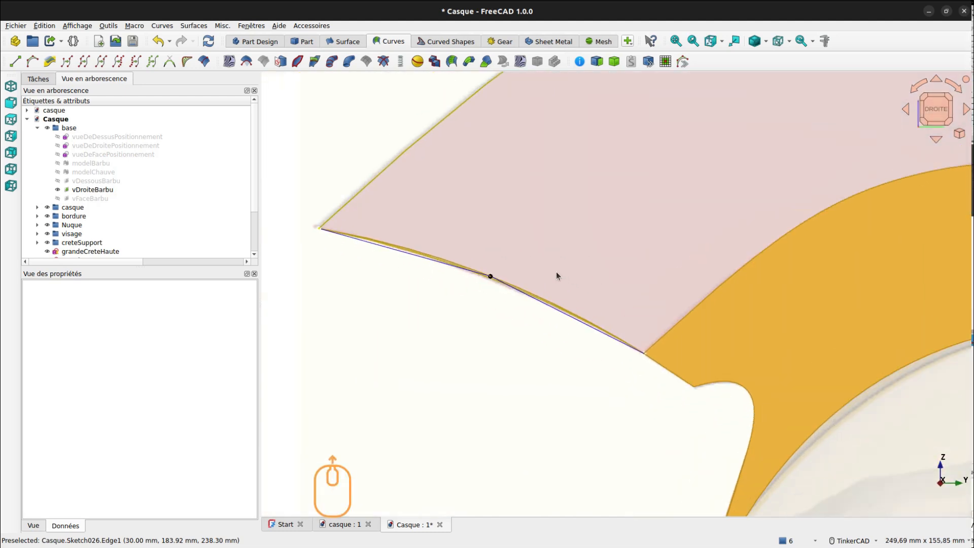
scroll(558, 272, up, 2)
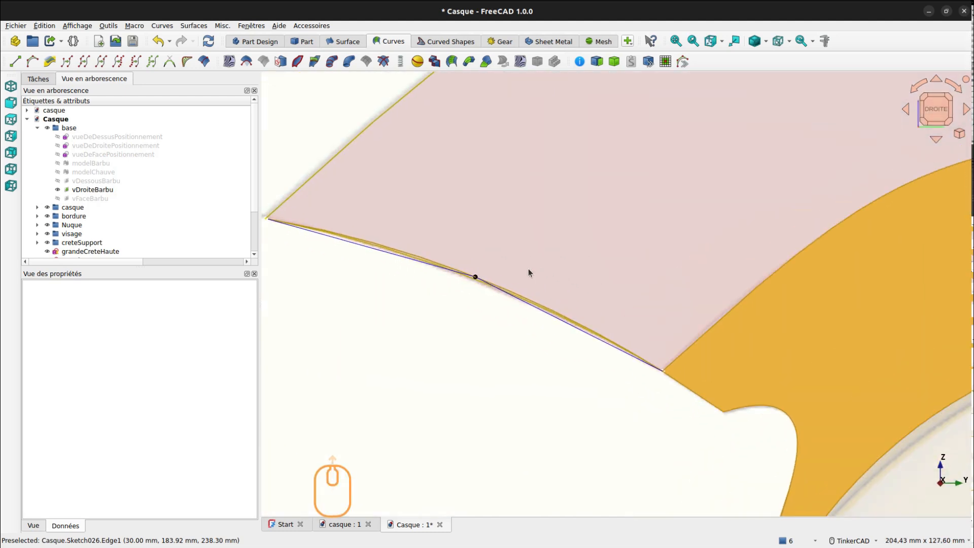
click(476, 278)
drag(476, 282, 476, 285)
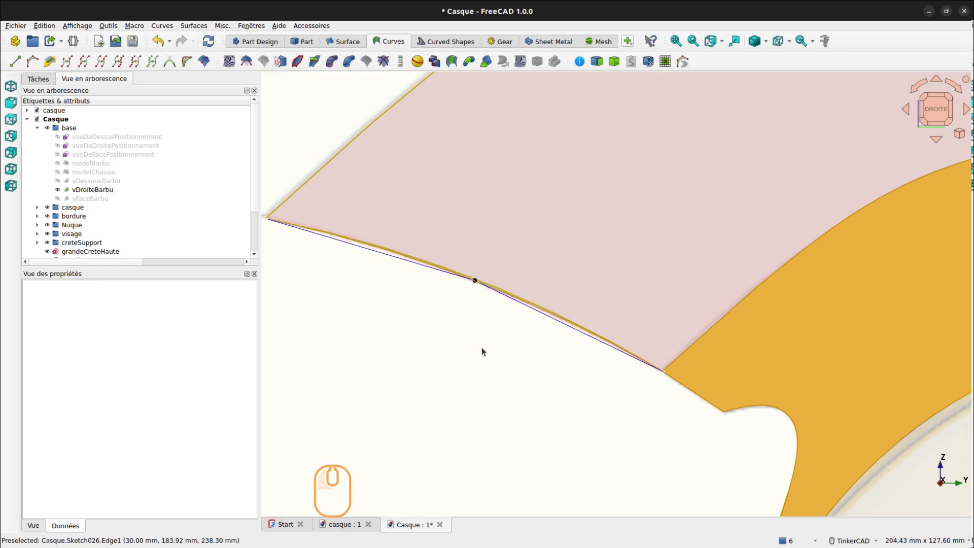
key(q)
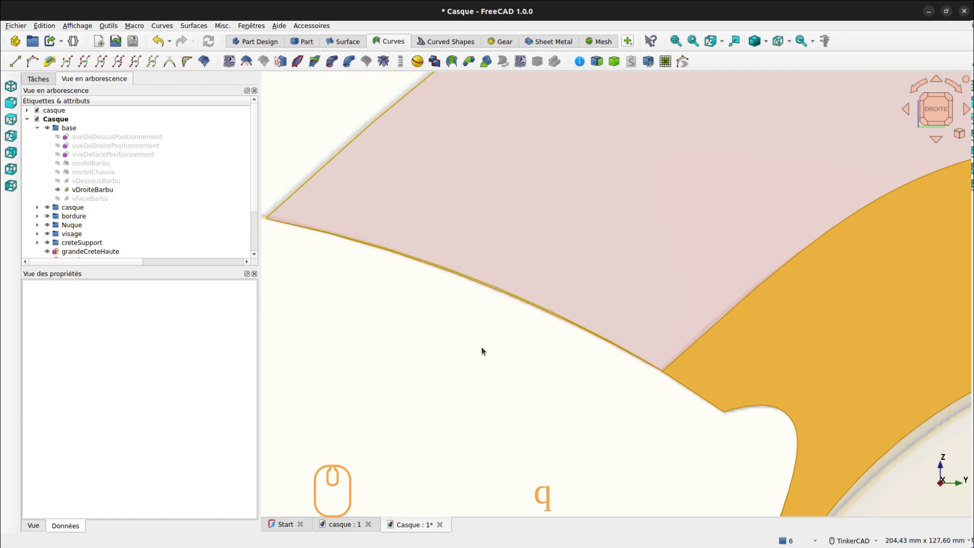
Step: Create a freehand B-spline from the crest support's rear tip to the rear end of the offset outer crest edge
scroll(482, 346, down, 3)
middle_drag(811, 357, 498, 90)
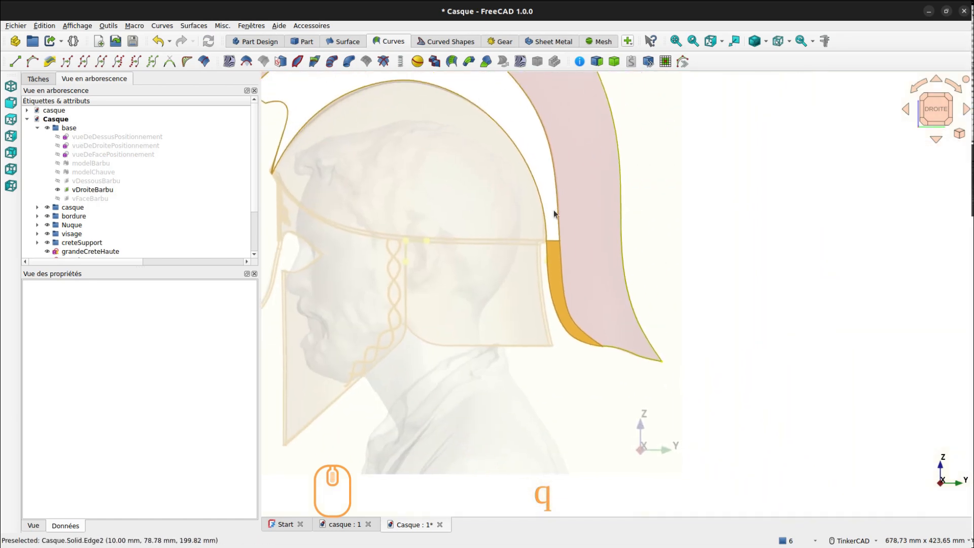
scroll(693, 347, up, 5)
scroll(608, 340, up, 3)
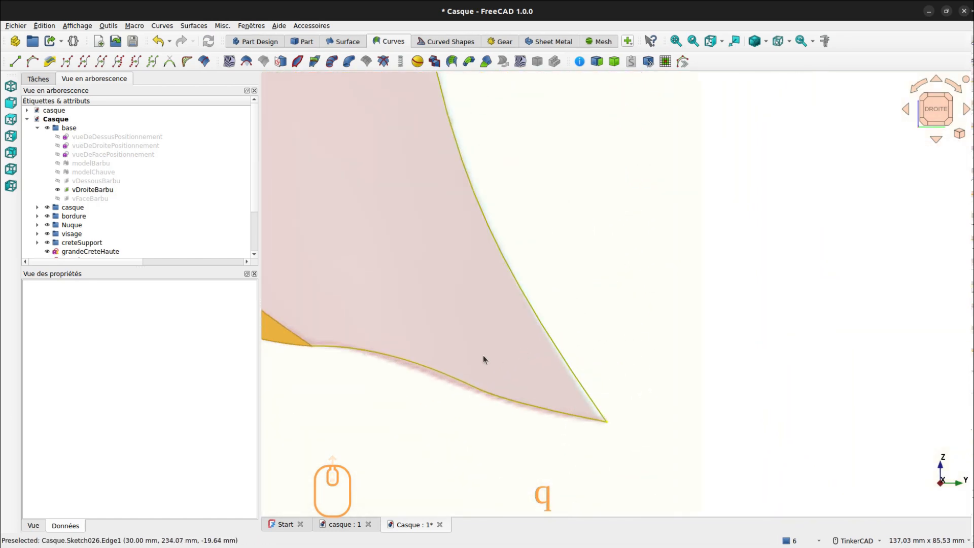
middle_drag(459, 325, 616, 303)
right_drag(492, 347, 482, 356)
middle_drag(395, 370, 531, 163)
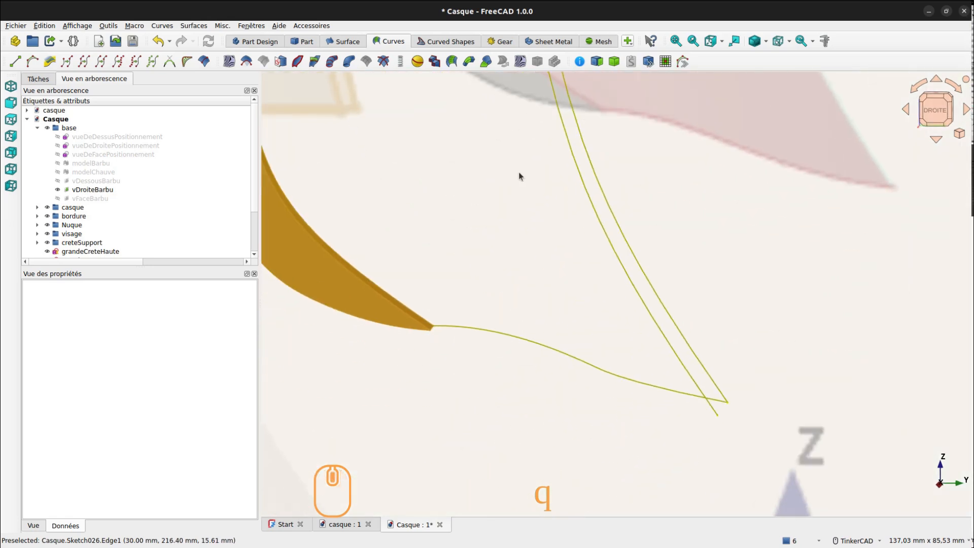
click(432, 343)
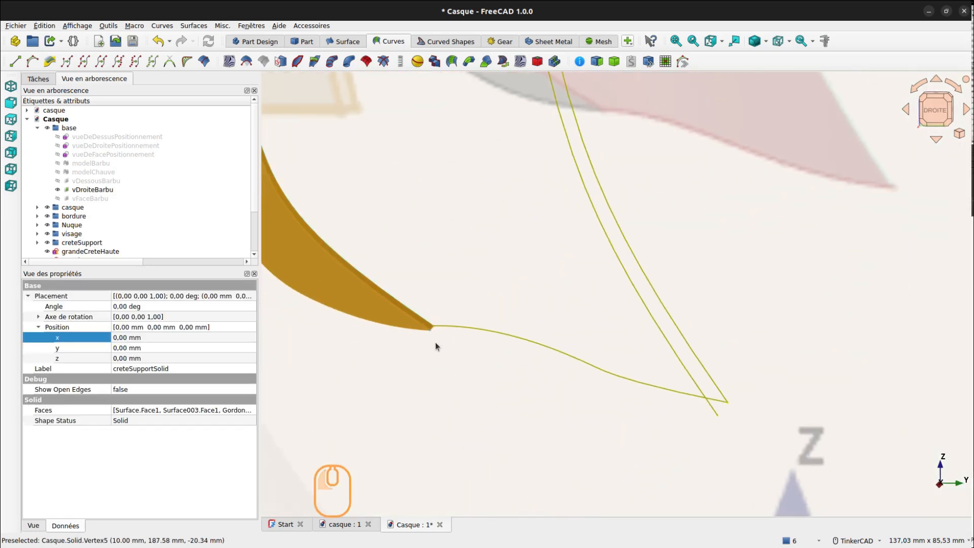
ctrl+click(717, 416)
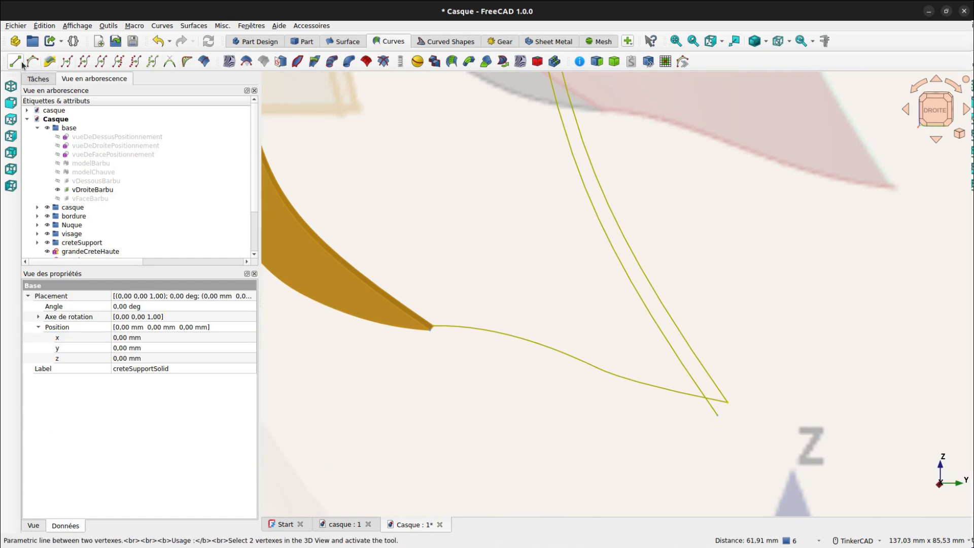
Step: Insert two points in the rear freehand curve and place them along the crest's rear edge in the right side view
scroll(725, 398, up, 5)
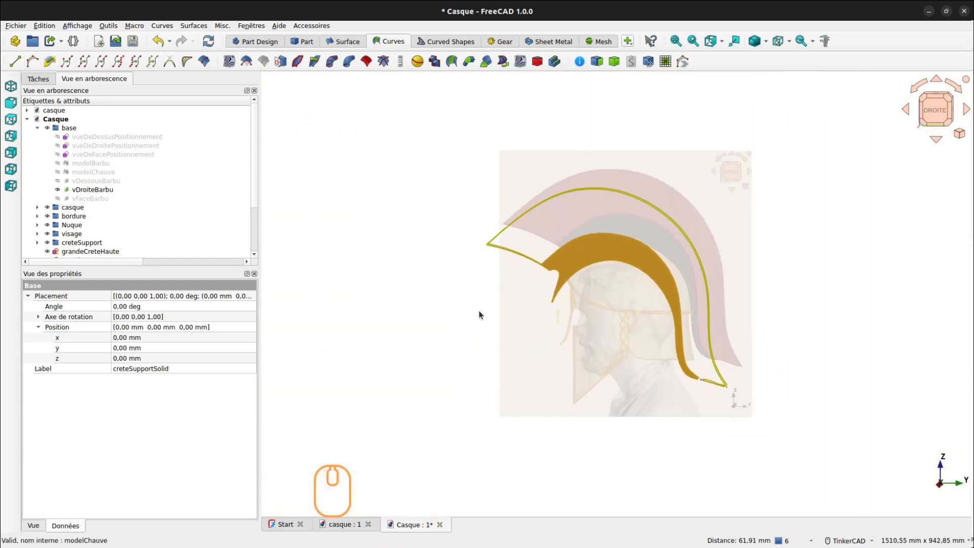
scroll(725, 355, up, 3)
scroll(588, 251, up, 4)
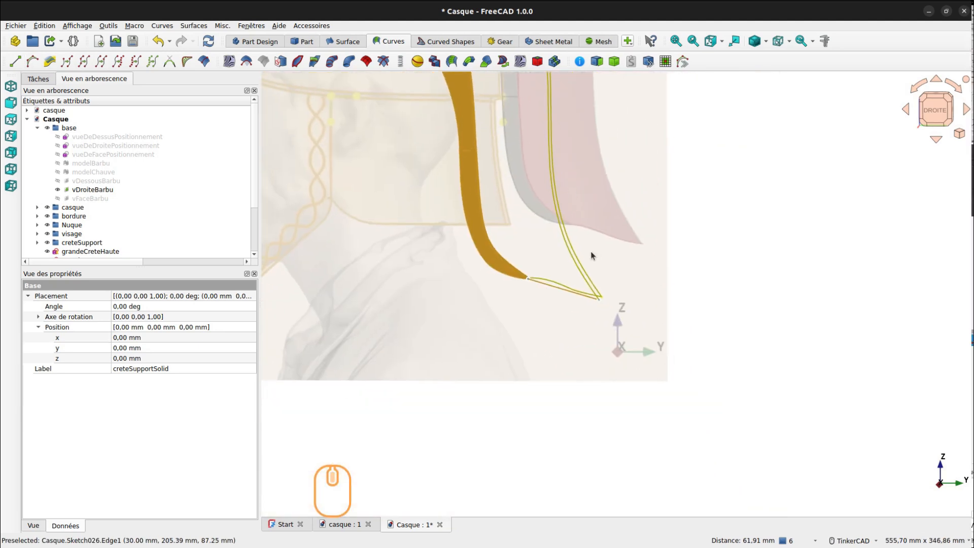
click(938, 113)
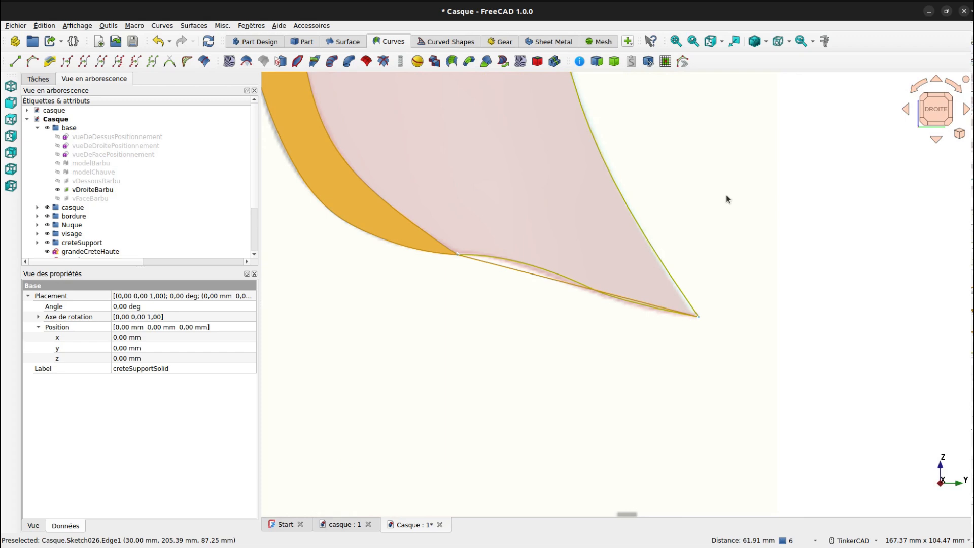
click(529, 327)
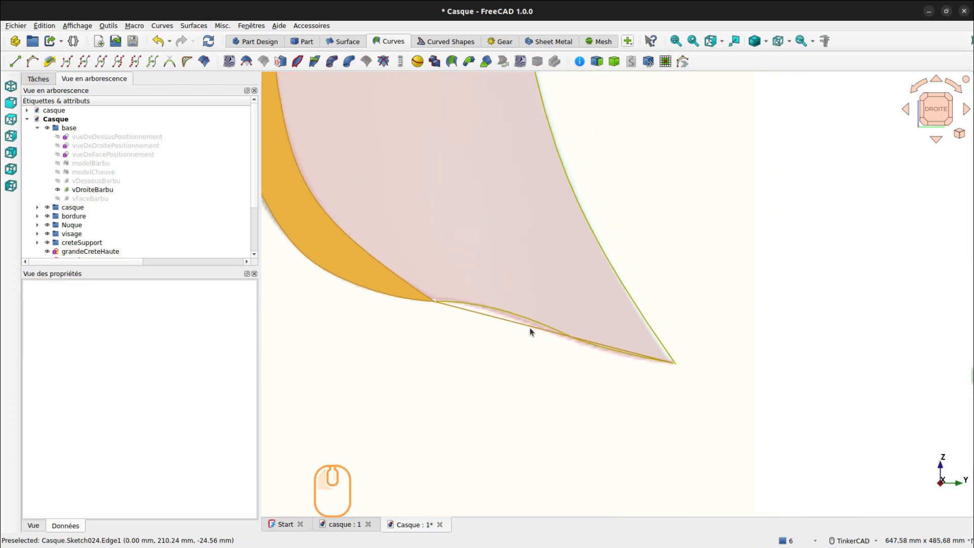
key(i)
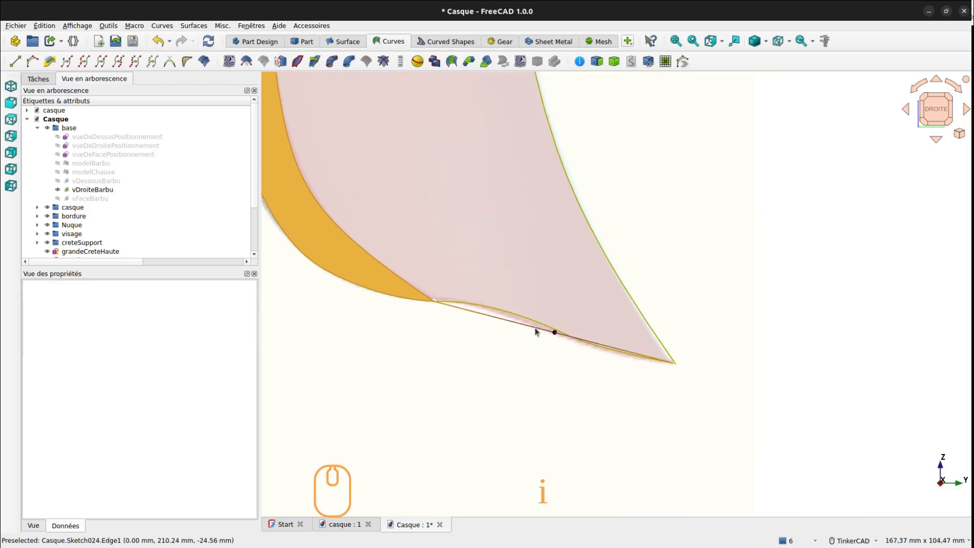
drag(552, 330, 488, 305)
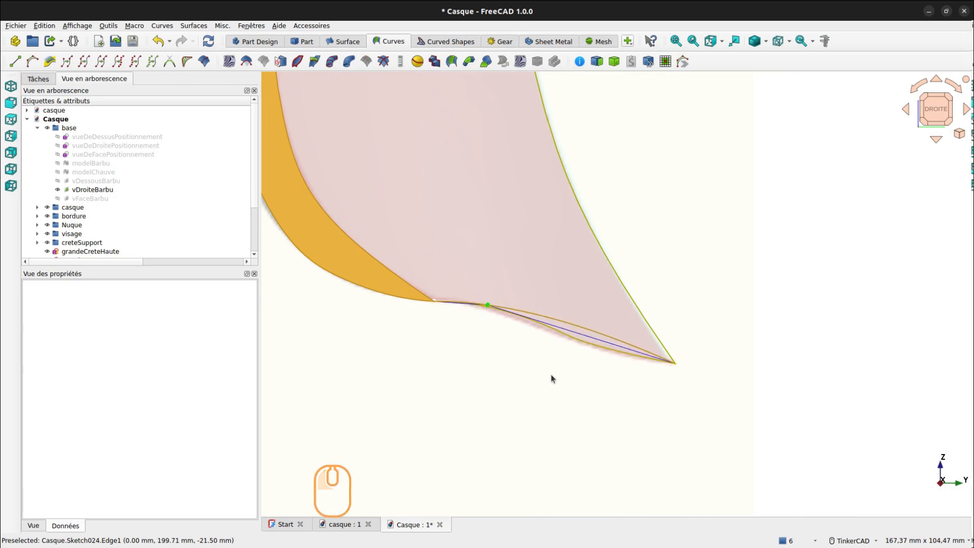
key(i)
drag(576, 331, 563, 339)
Step: Refine the rear curve's point nearest the support along the rear edge and insert a third point toward the crest tip
scroll(548, 335, up, 3)
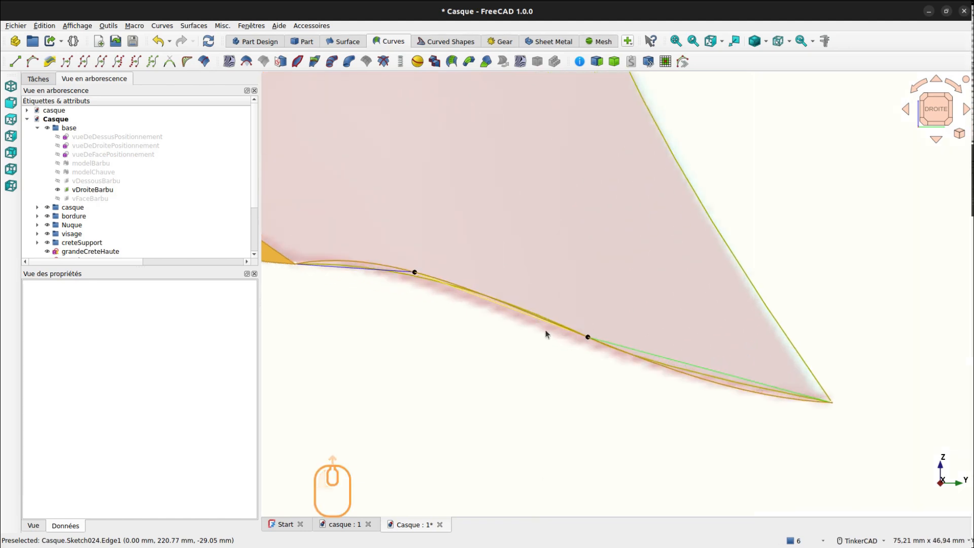
click(415, 272)
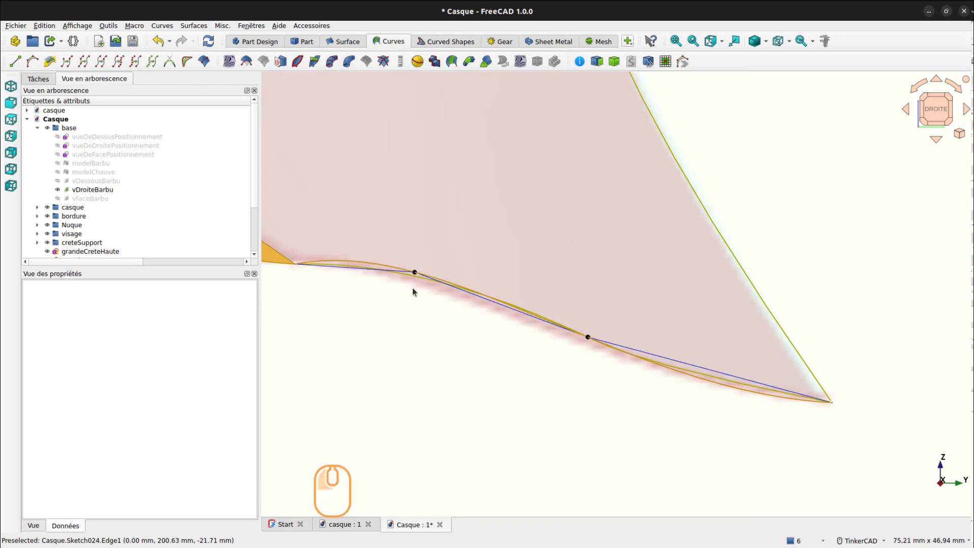
drag(410, 278, 422, 285)
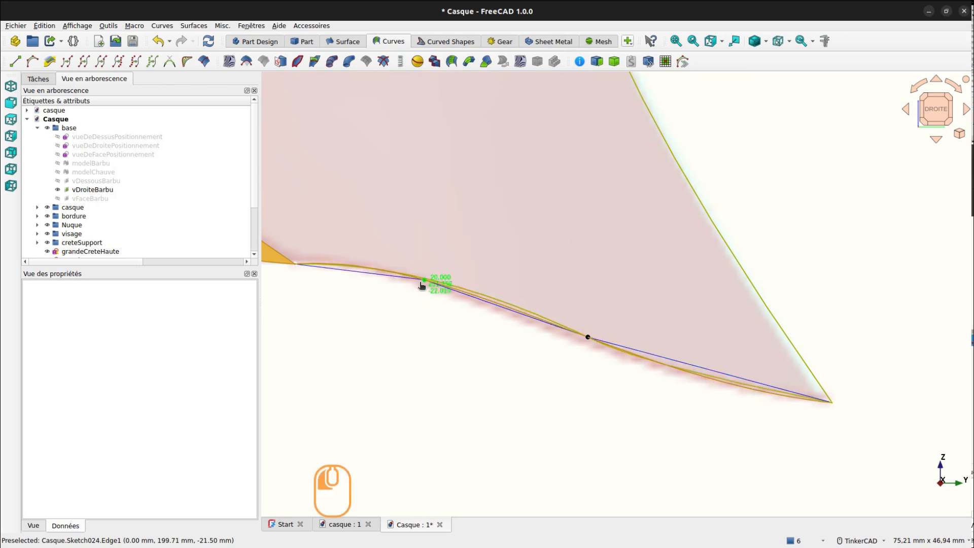
click(542, 350)
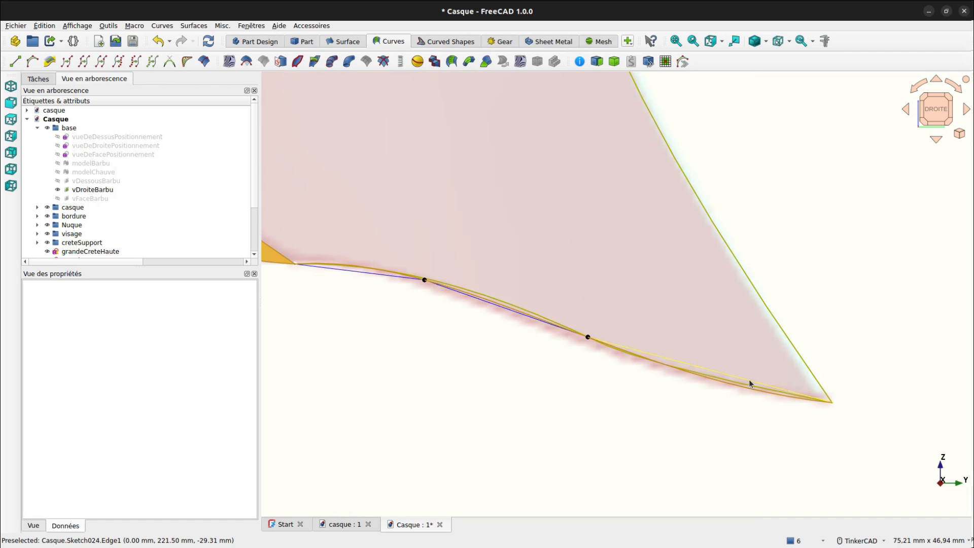
click(729, 377)
key(i)
click(700, 423)
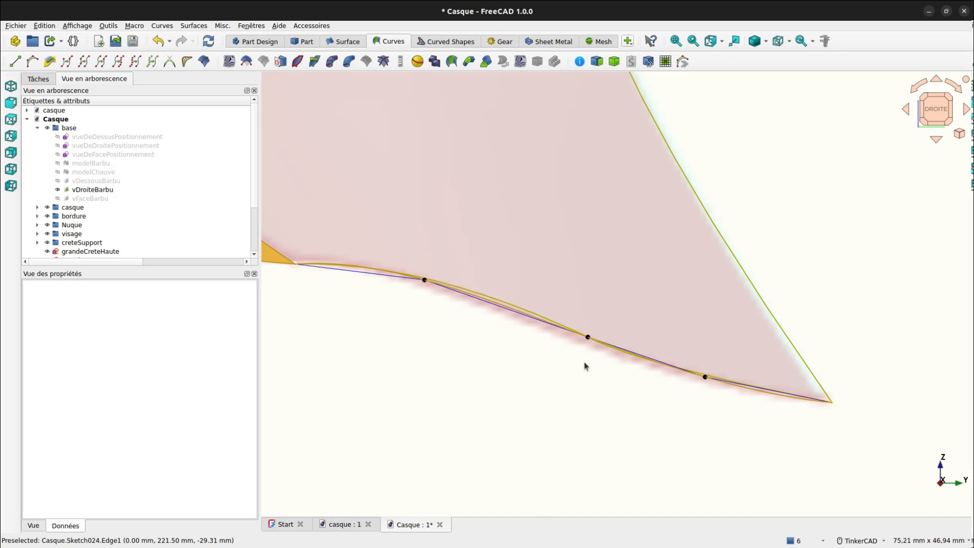
Step: Pull the rear freehand curve's three points toward the crest's centre plane in the bottom view to flatten its bulge
right_drag(548, 336, 586, 289)
scroll(609, 292, down, 3)
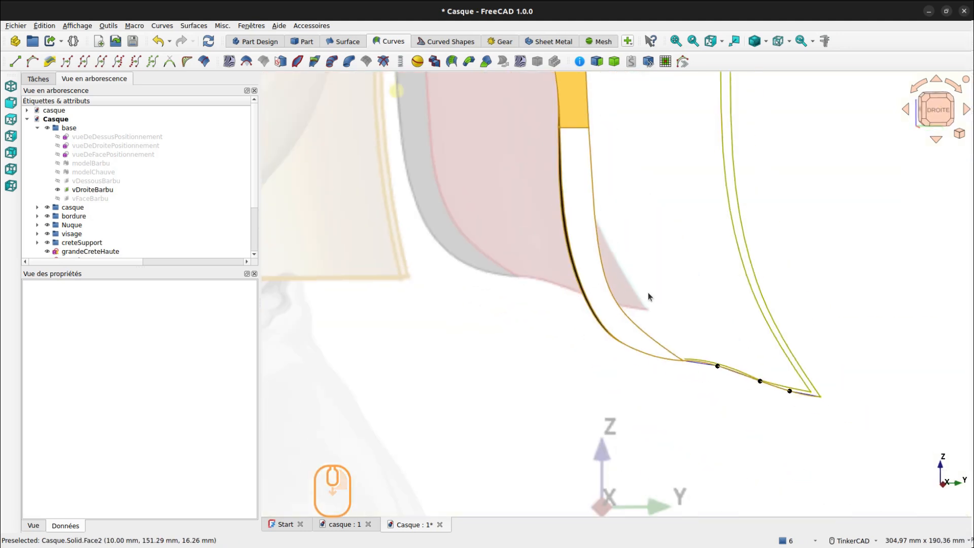
right_drag(645, 350, 628, 217)
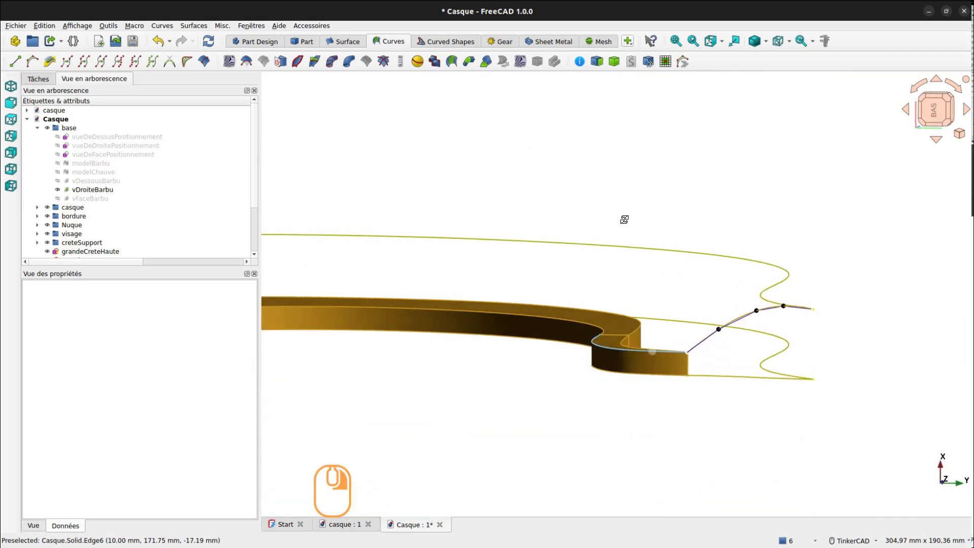
click(934, 109)
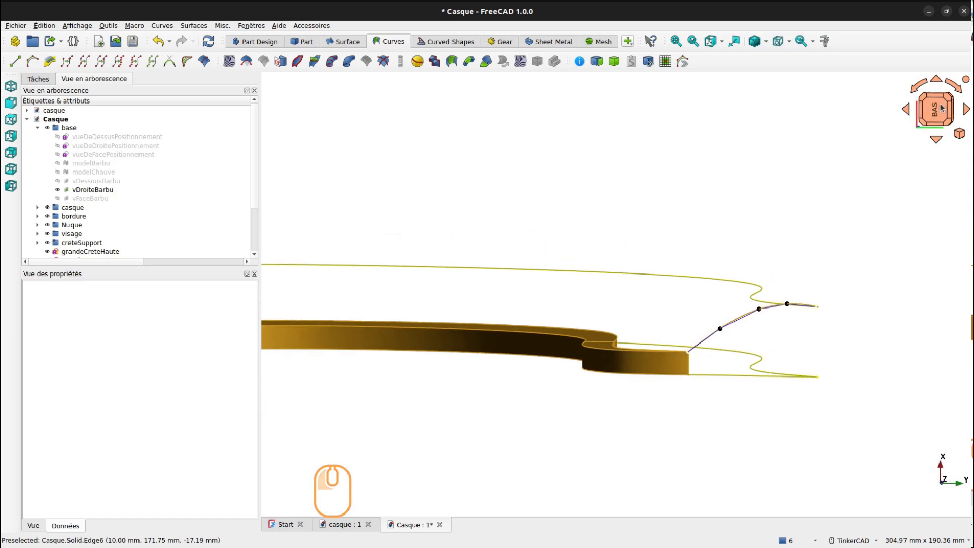
middle_drag(828, 233, 585, 266)
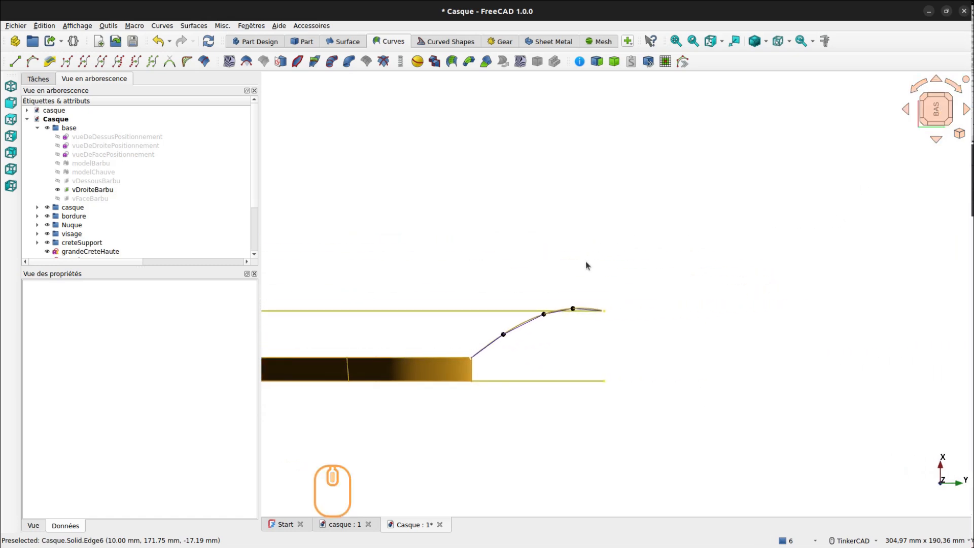
scroll(541, 356, up, 3)
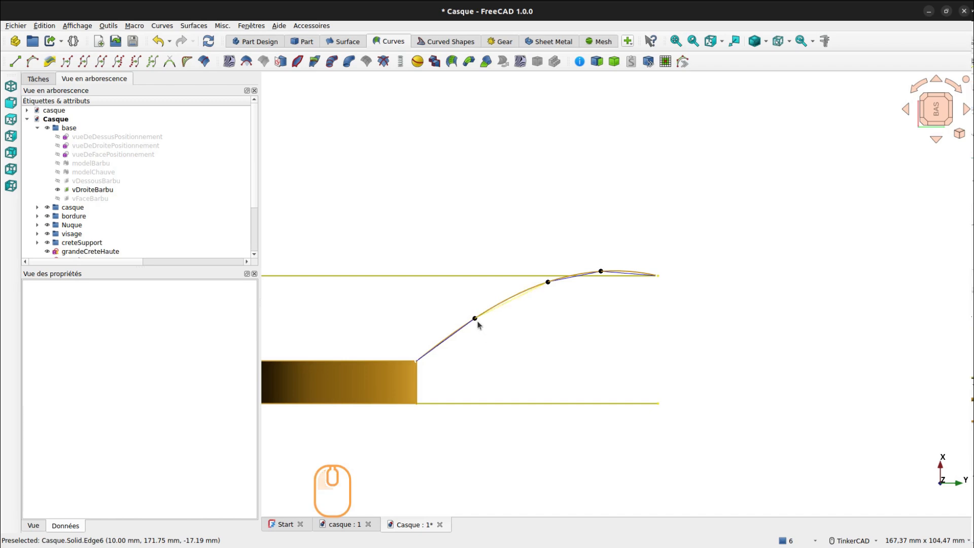
click(474, 319)
drag(476, 322, 487, 334)
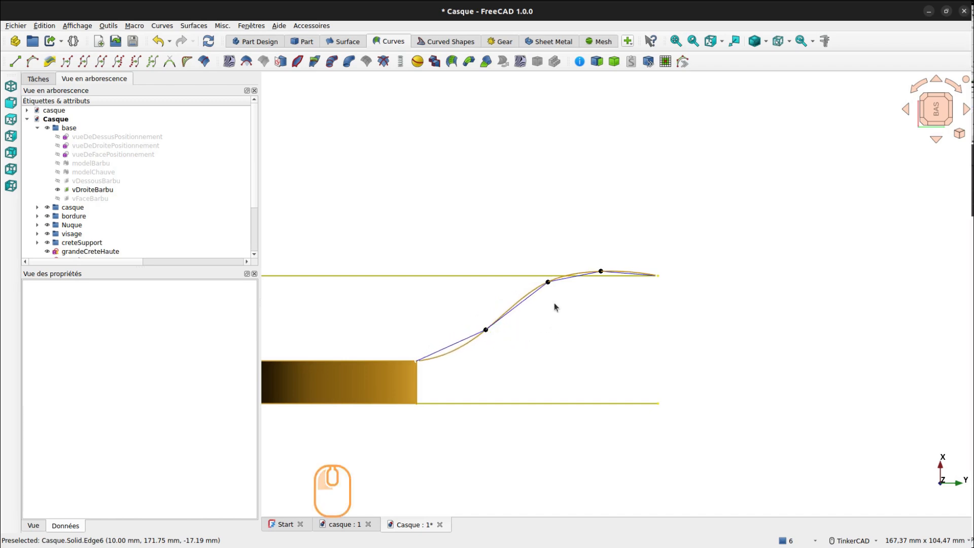
mouse_move(548, 283)
mouse_down()
mouse_move(562, 288)
mouse_move(557, 298)
mouse_up()
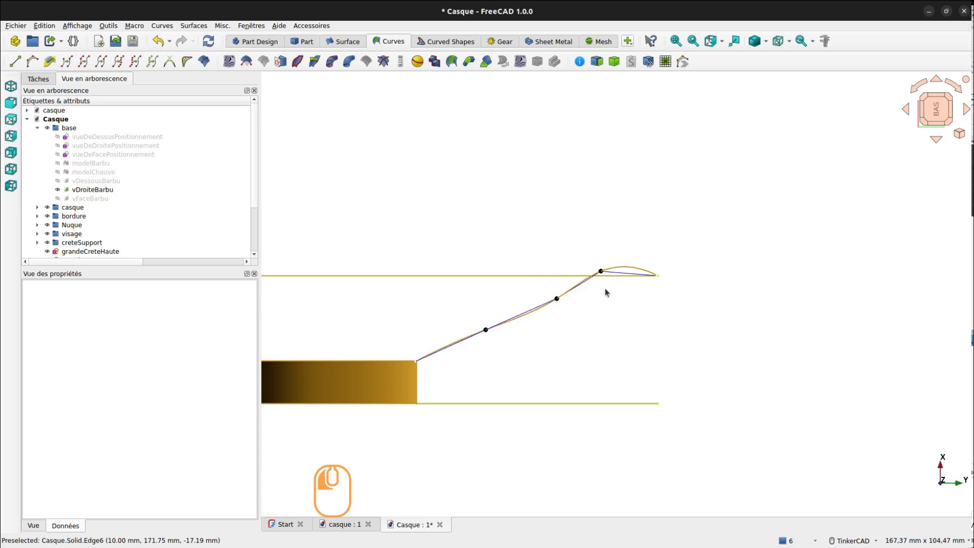
drag(599, 273, 559, 308)
Step: Fine-tune the rear curve's points in the bottom view to form a smooth slope from the support to the offset edge
click(489, 340)
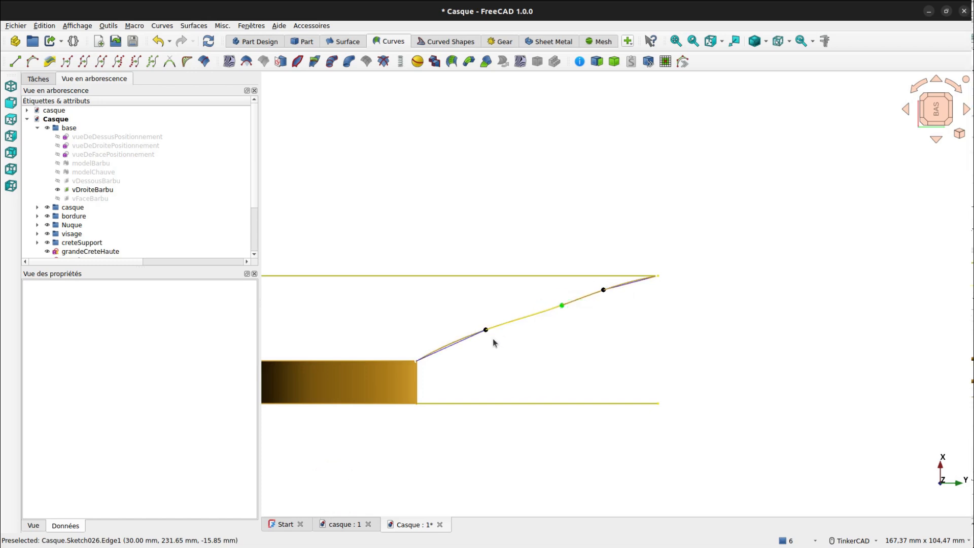
drag(485, 331, 506, 341)
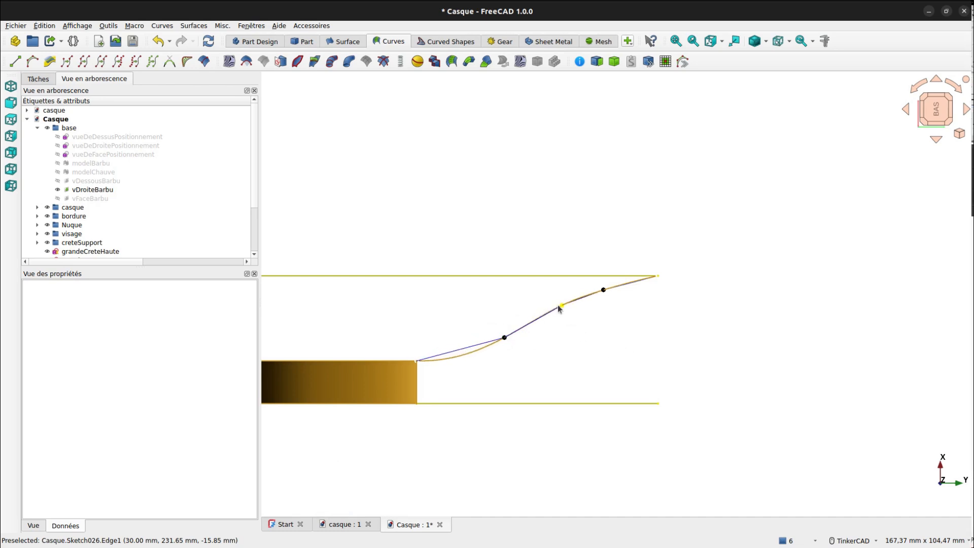
mouse_move(560, 308)
mouse_down()
mouse_move(610, 303)
mouse_move(567, 313)
mouse_up()
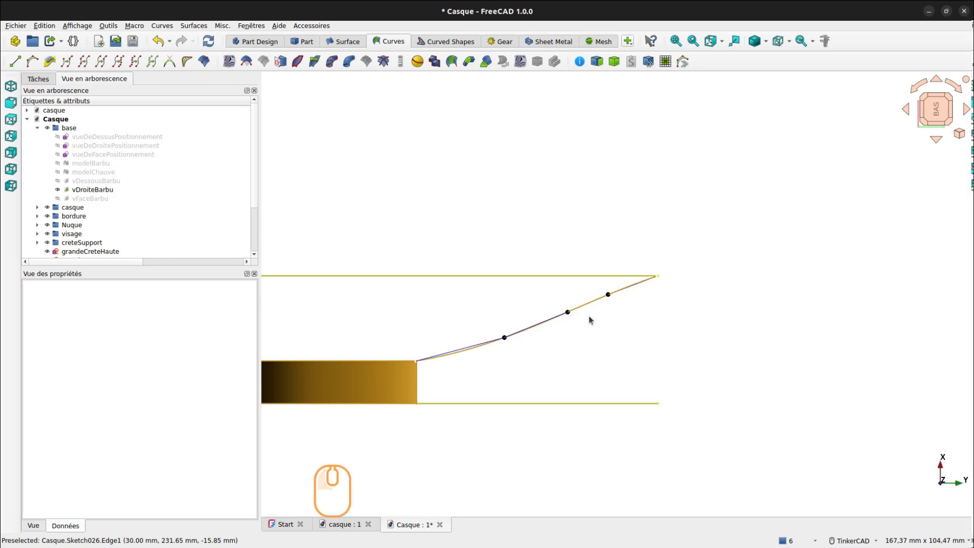
Step: Check the reshaped rear curve from an oblique view and finish editing it
right_drag(472, 224, 508, 264)
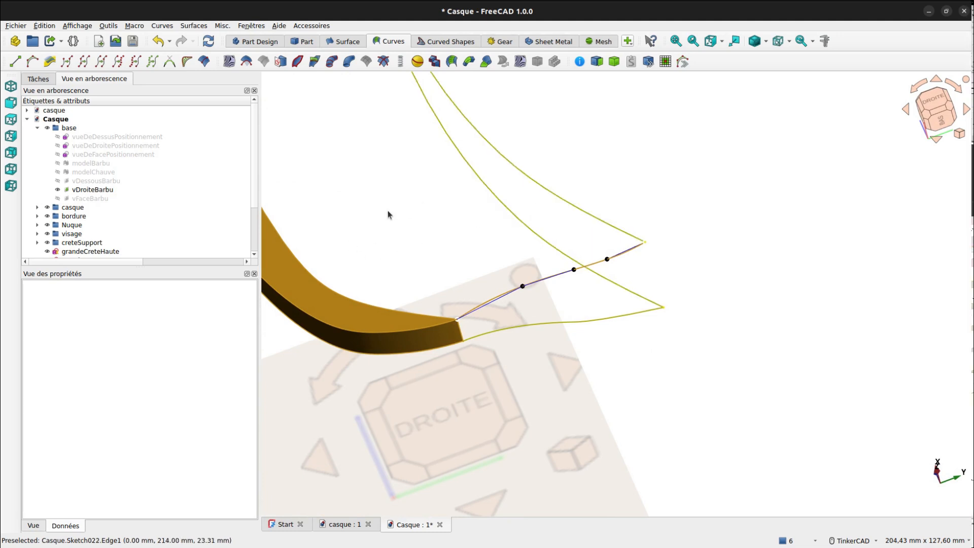
click(297, 289)
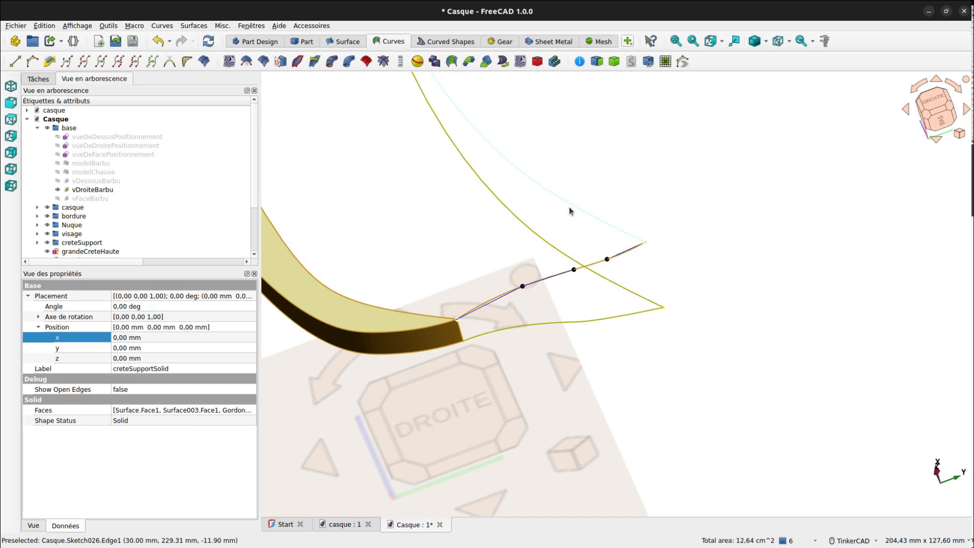
scroll(502, 220, down, 5)
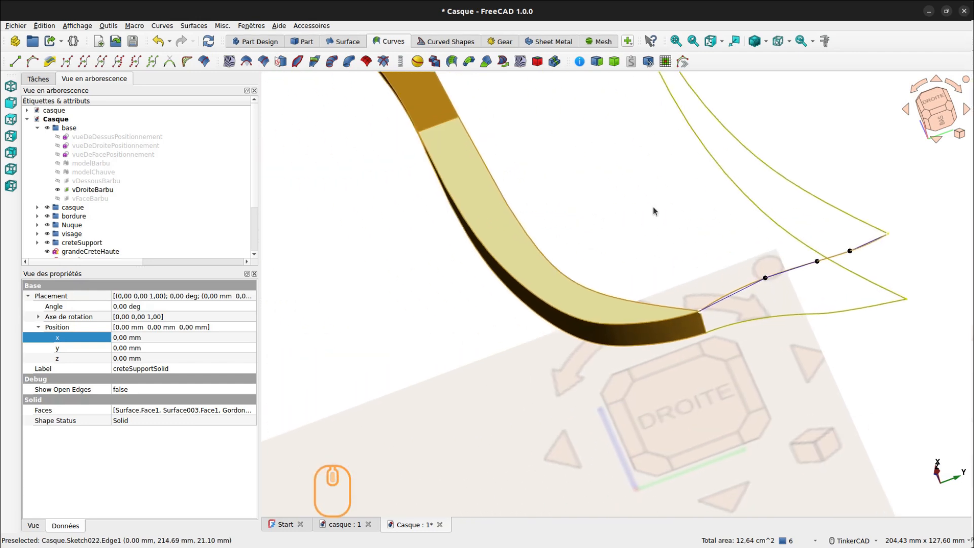
right_drag(650, 204, 628, 231)
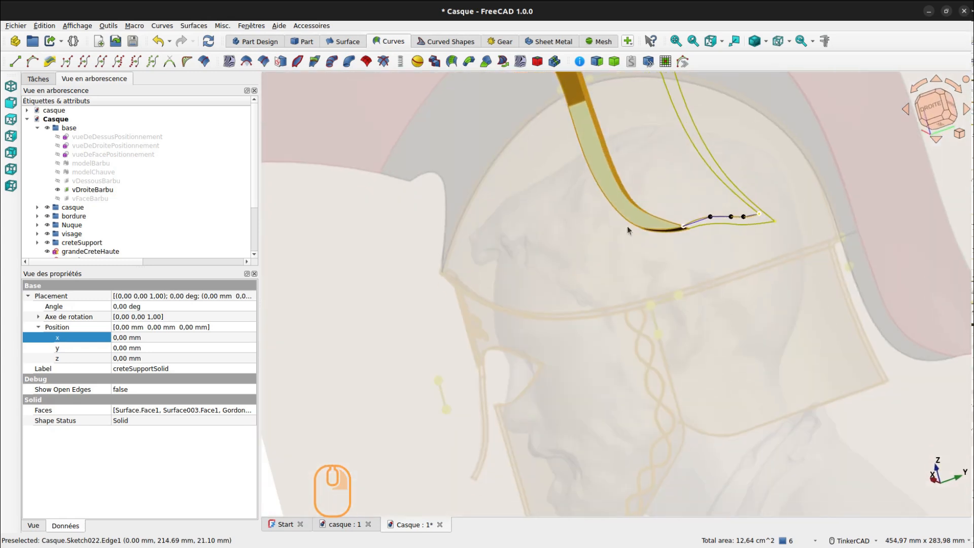
middle_drag(645, 206, 481, 293)
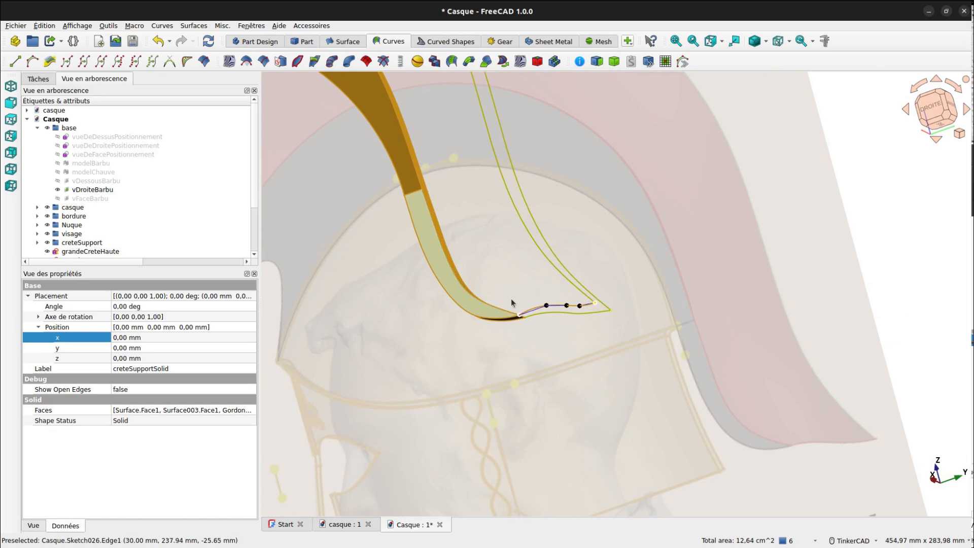
click(519, 275)
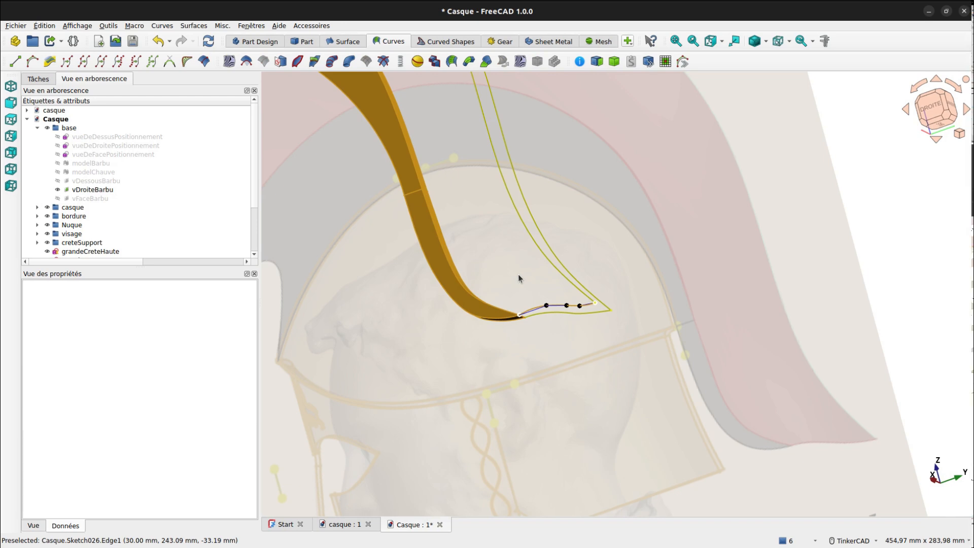
scroll(672, 331, up, 4)
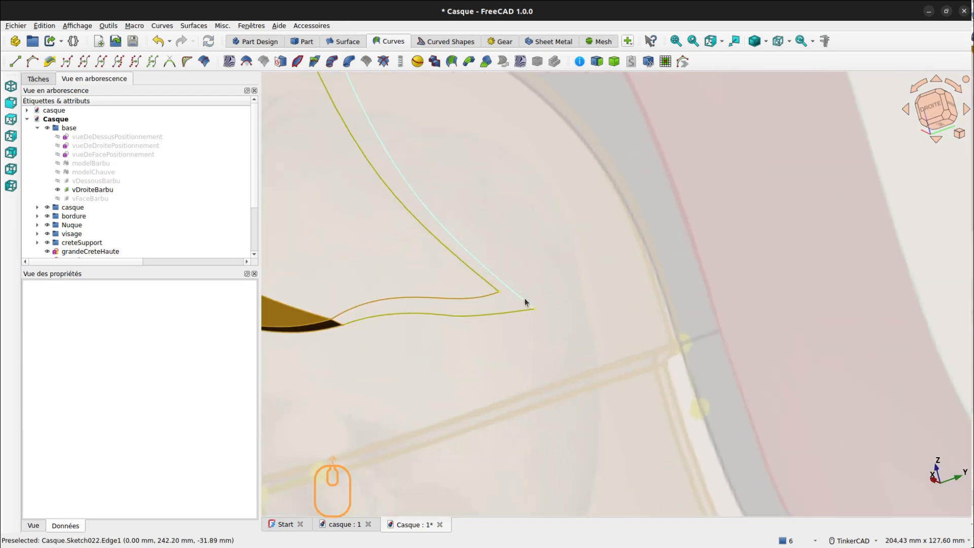
Step: Create a line joining the rear tips of grandeCreteHaute001 and grandeCreteHaute
click(498, 295)
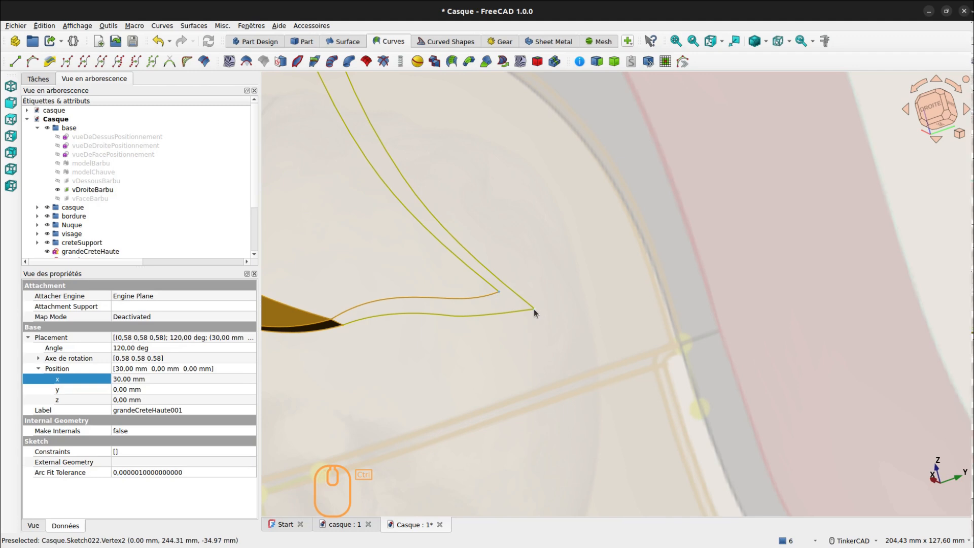
ctrl+click(534, 309)
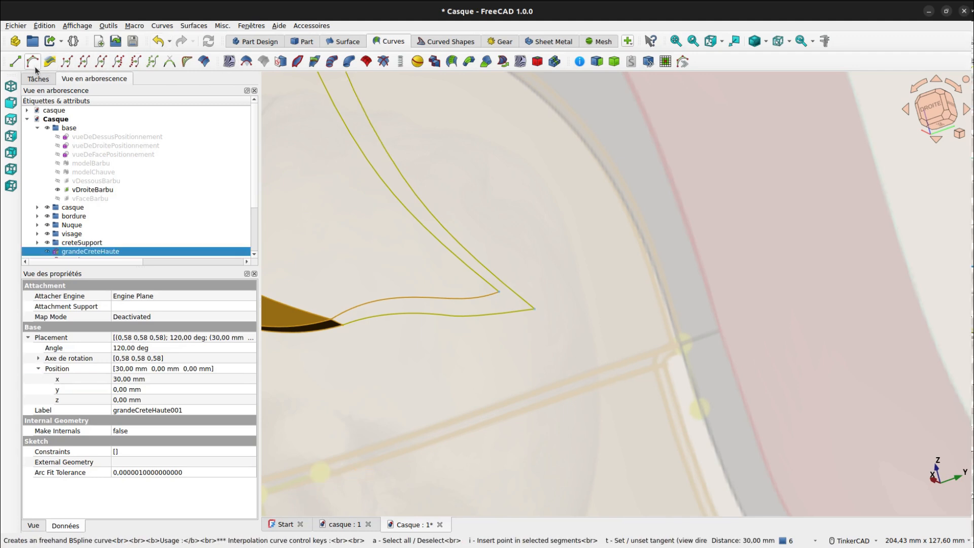
click(16, 65)
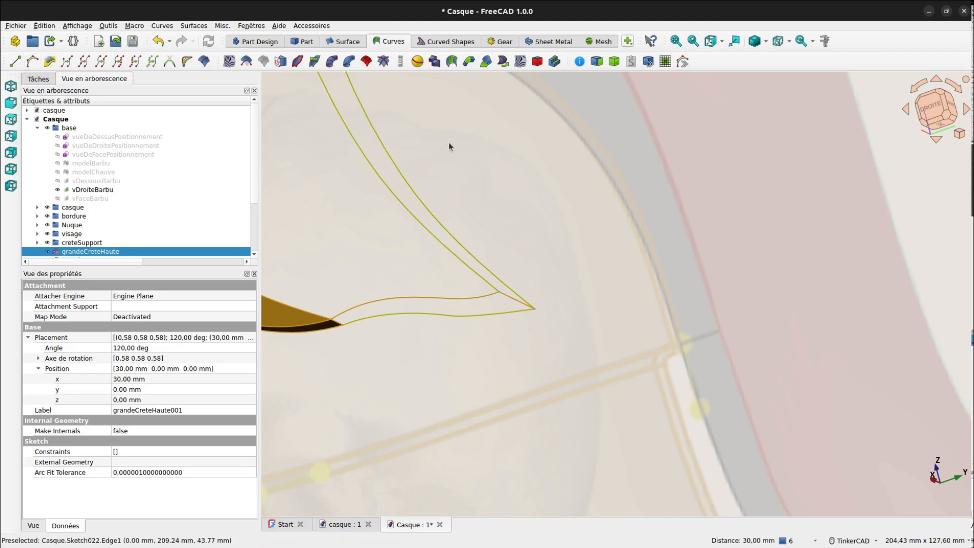
Step: Create a line joining the front tips of grandeCreteHaute and grandeCreteHaute001
scroll(463, 161, down, 3)
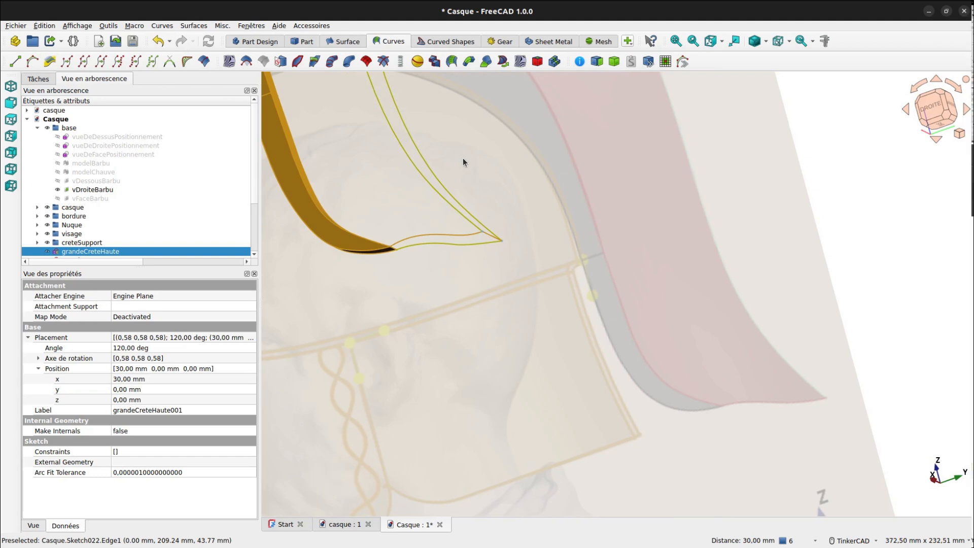
scroll(463, 159, down, 6)
middle_drag(407, 101, 706, 207)
right_drag(516, 193, 517, 148)
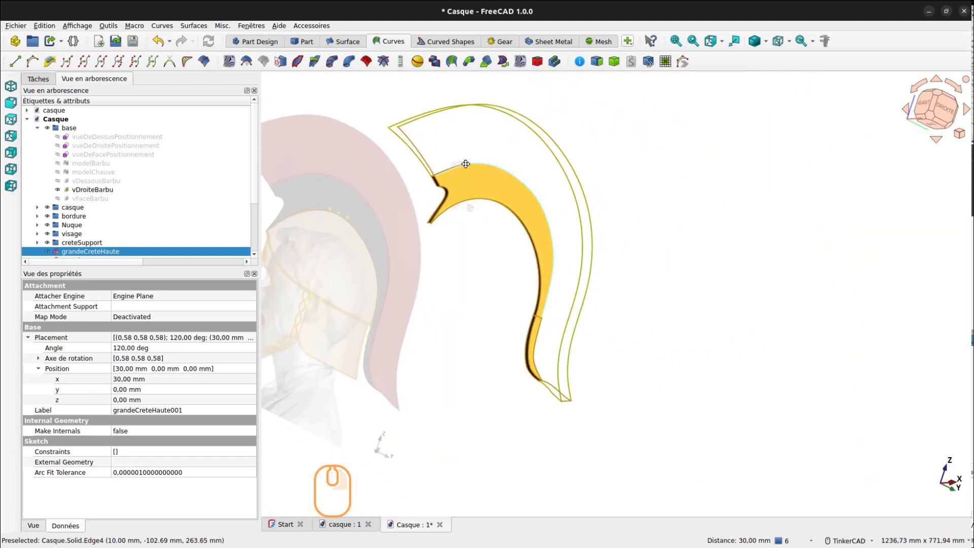
middle_drag(465, 163, 565, 215)
scroll(540, 204, up, 1)
right_drag(540, 204, 571, 189)
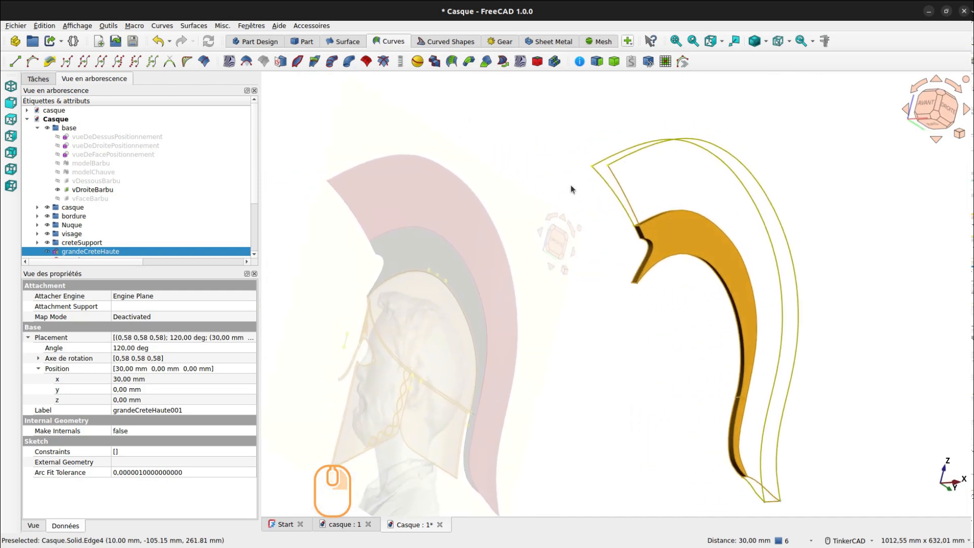
scroll(586, 164, up, 5)
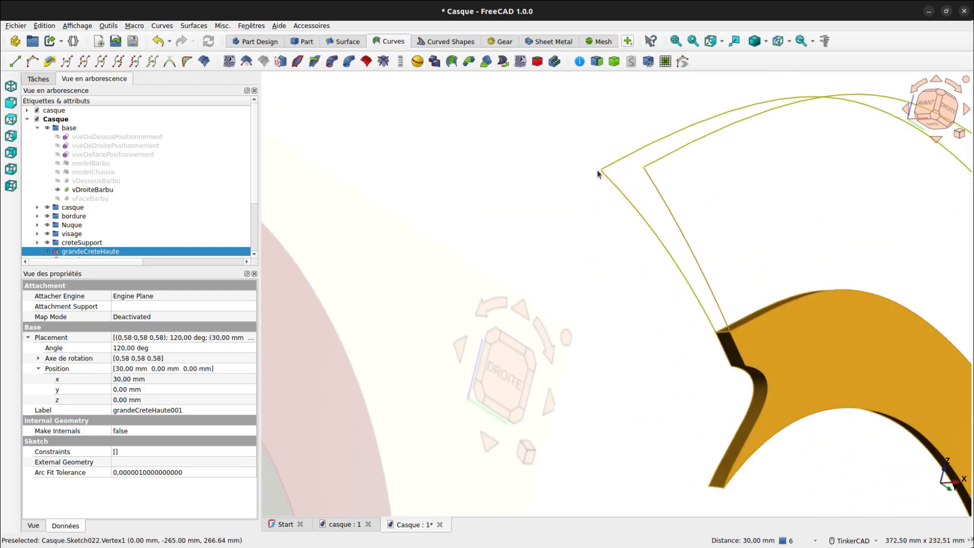
click(597, 170)
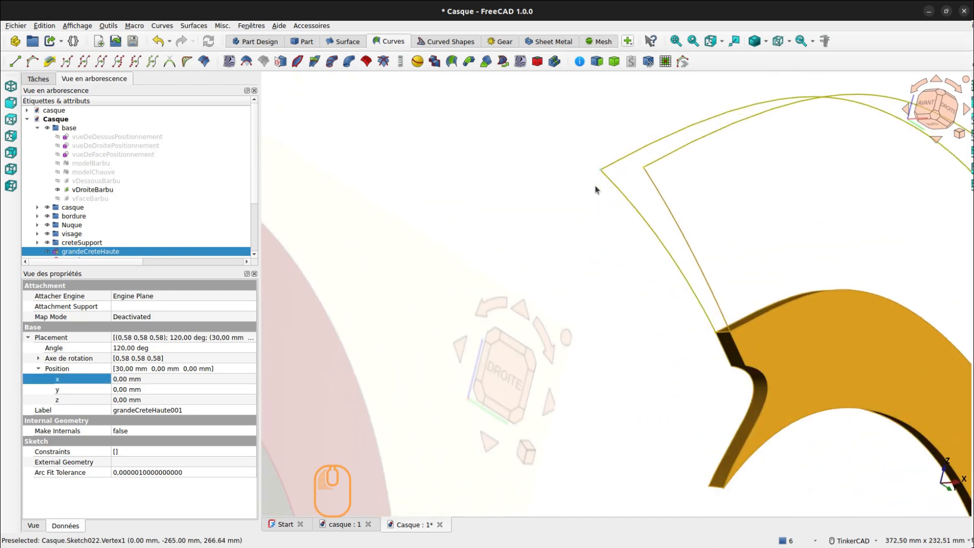
ctrl+click(642, 169)
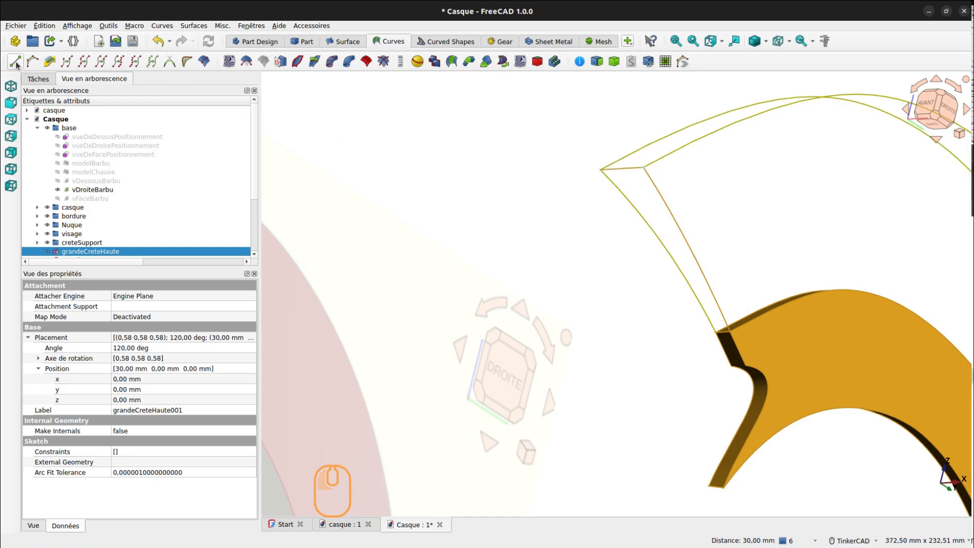
Step: Hide the creteSupportSolid body so only the crest's outline curves remain displayed
scroll(641, 109, down, 5)
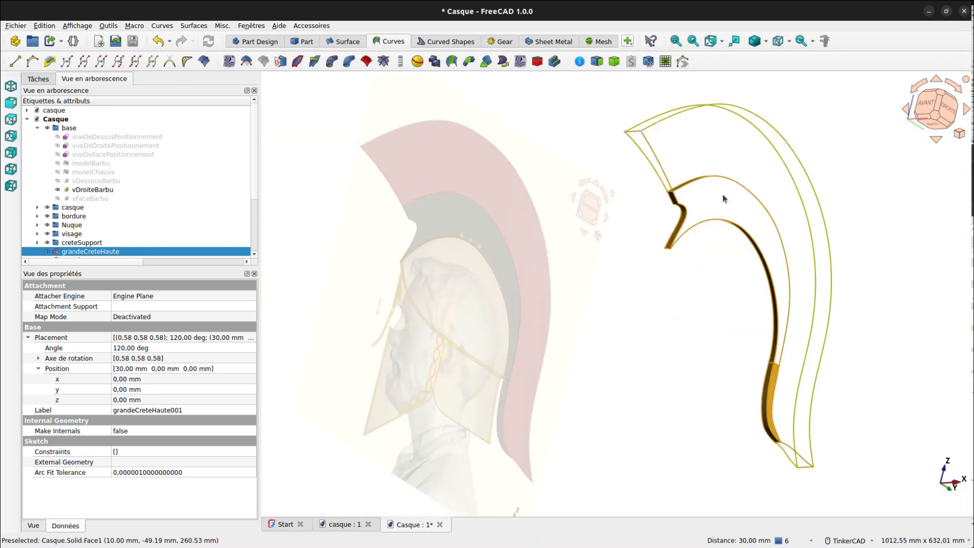
middle_drag(848, 223, 649, 214)
right_drag(649, 214, 624, 223)
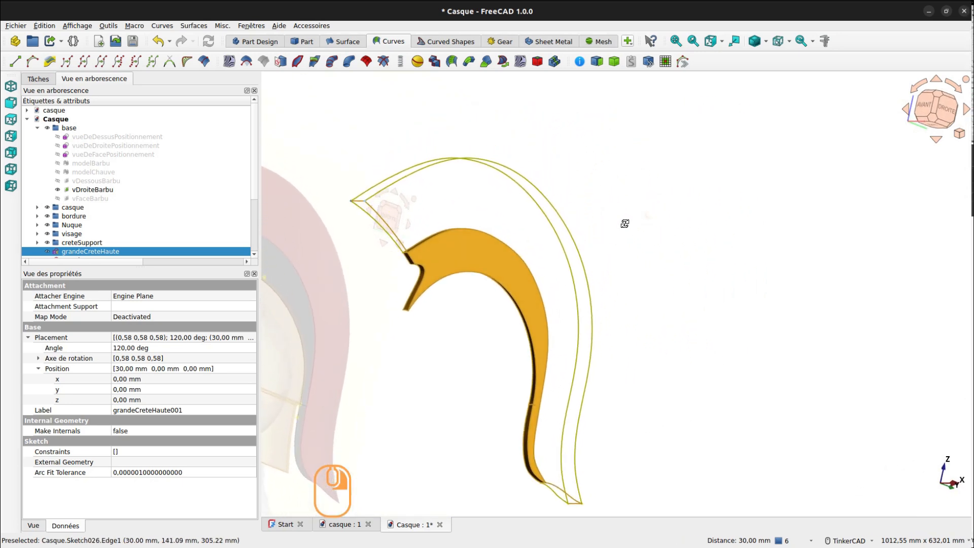
right_drag(625, 224, 736, 141)
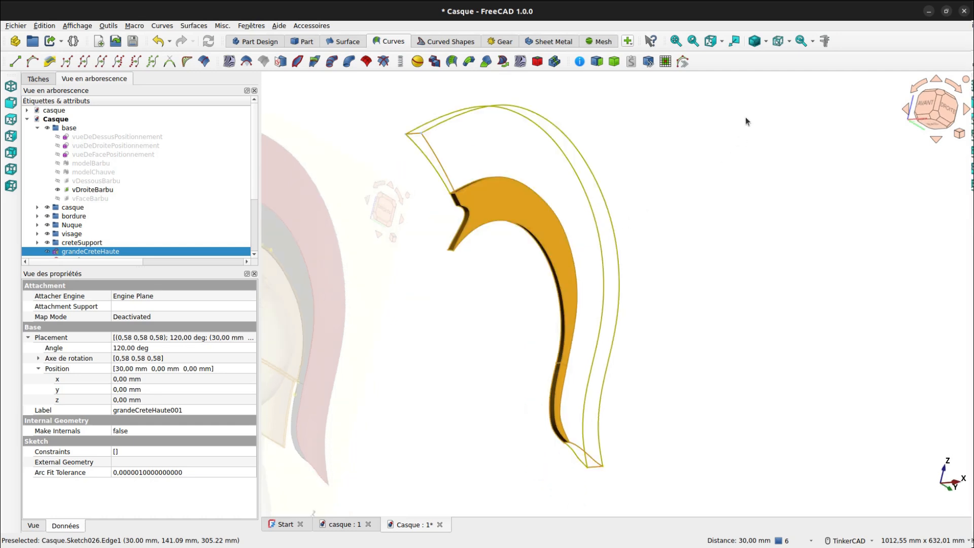
click(491, 203)
key(space)
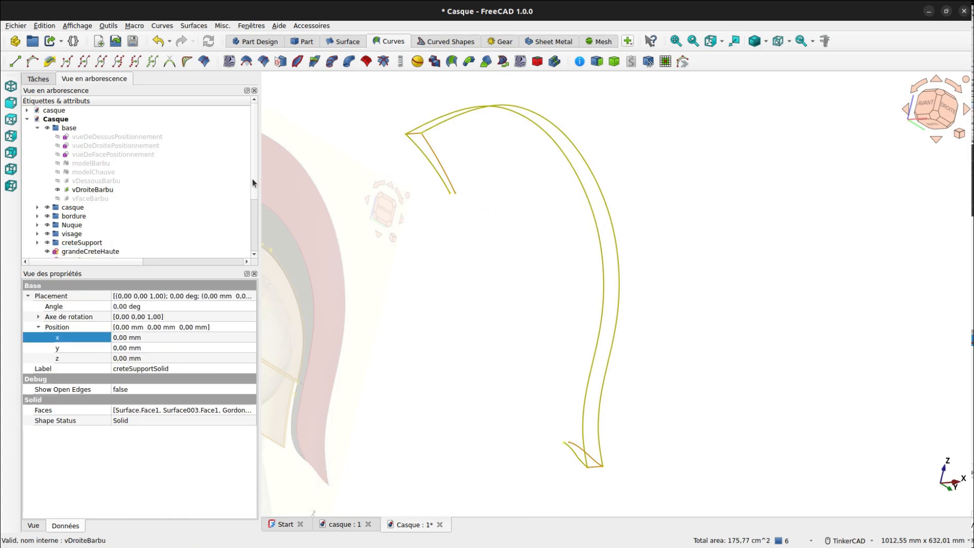
Step: Expand the creteSupport group and briefly show the creteAvant sketch to identify it, hiding it again
scroll(253, 182, down, 3)
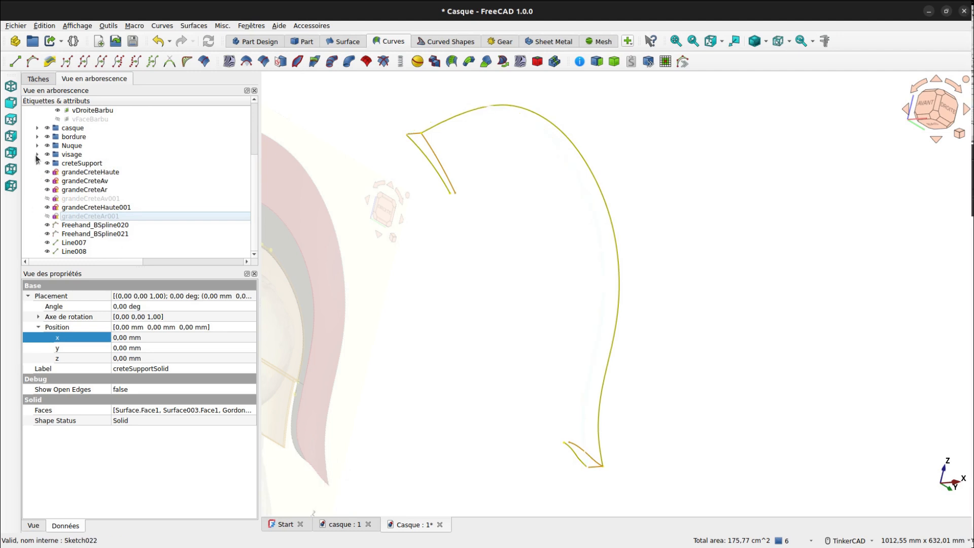
click(38, 163)
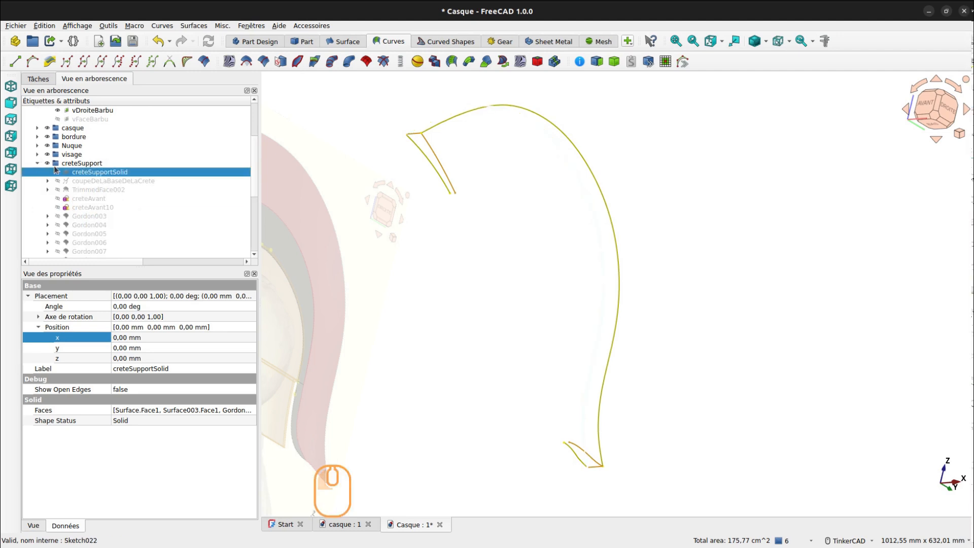
click(89, 200)
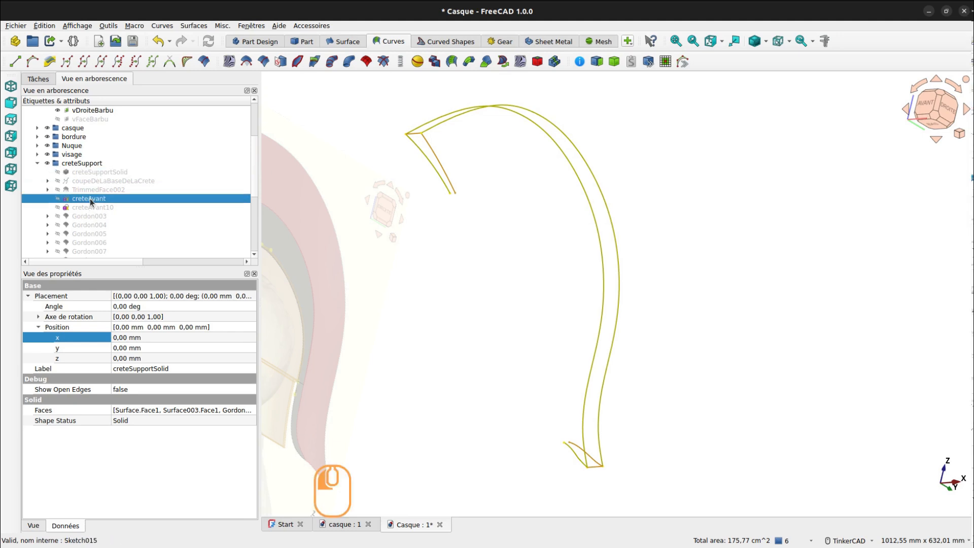
key(space)
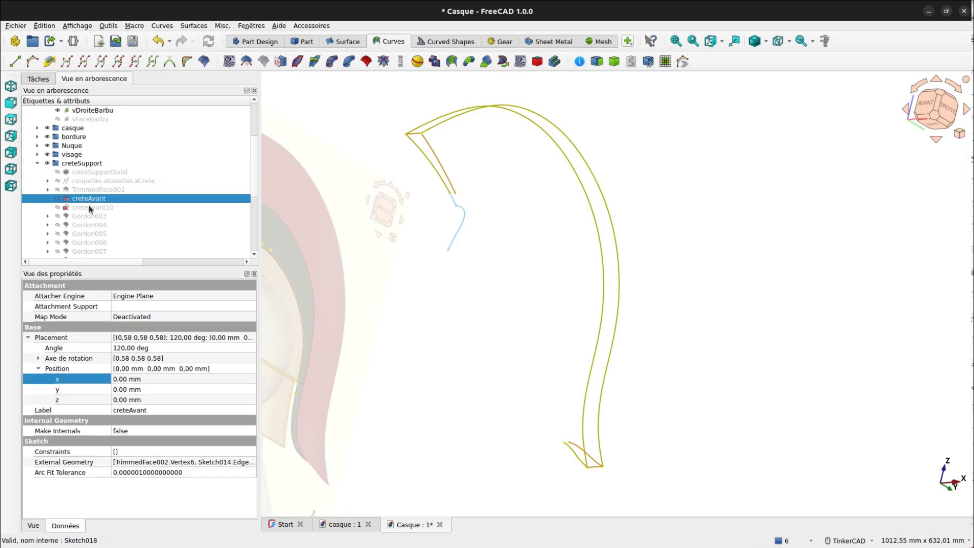
key(space)
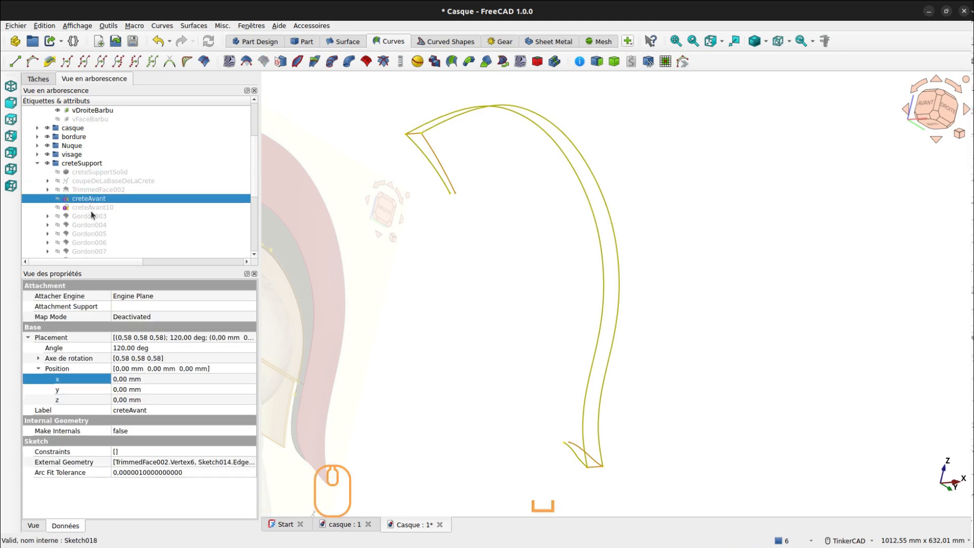
Step: Expand Gordon003 and Gordon004 in the creteSupport group and show the creteHaute10 and creteHaute sketches
click(48, 216)
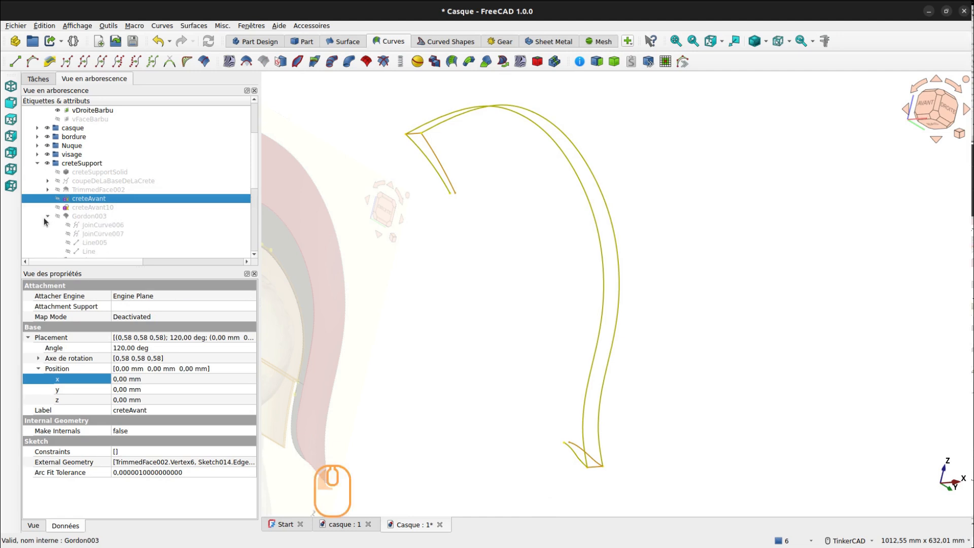
scroll(152, 208, down, 4)
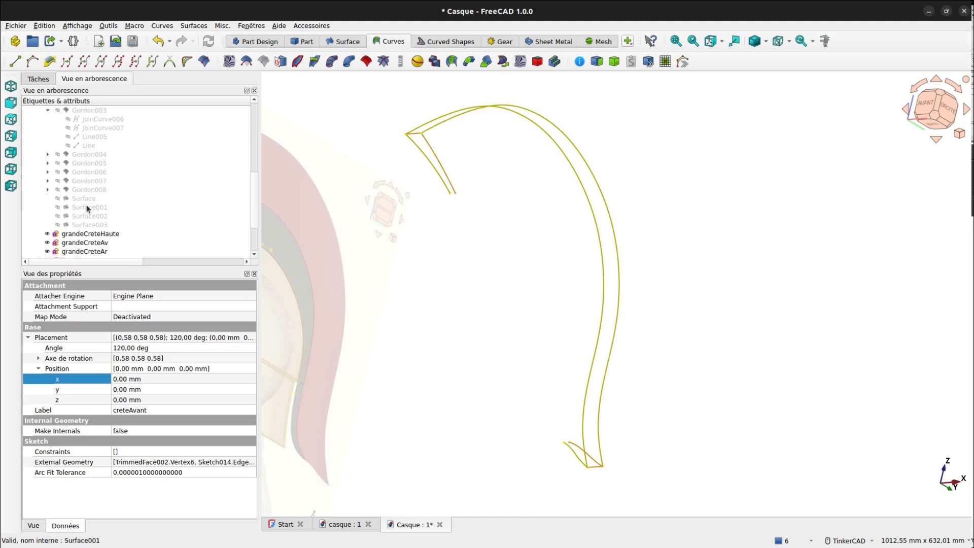
click(48, 154)
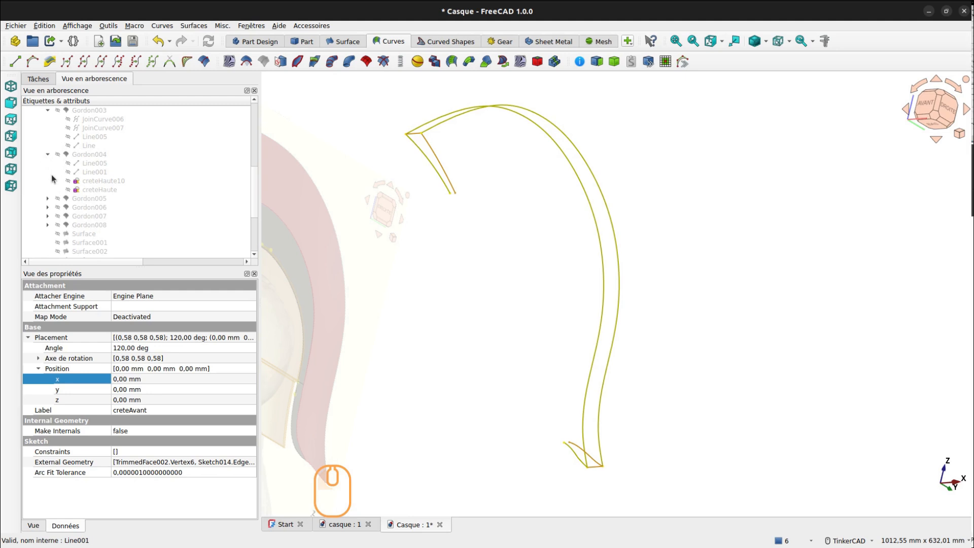
click(78, 181)
key(space)
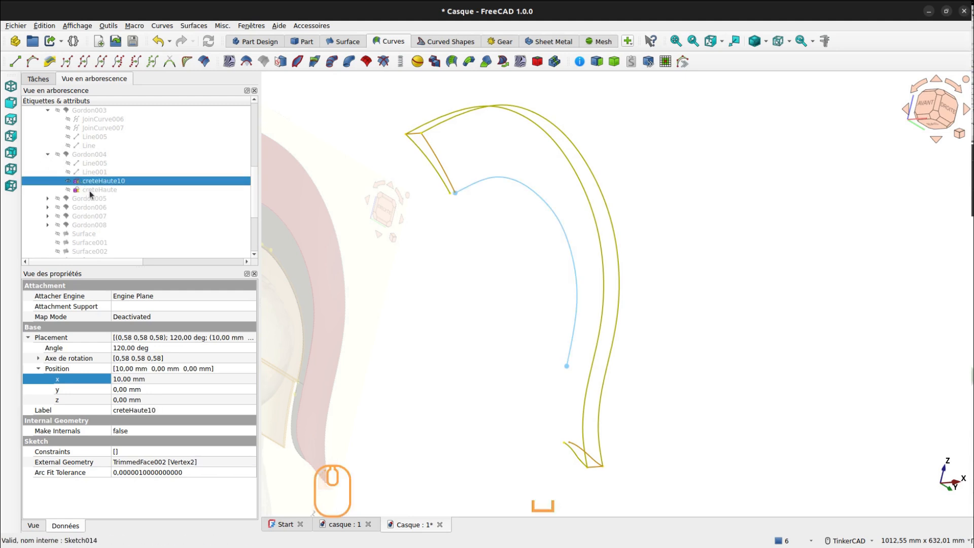
click(89, 191)
key(space)
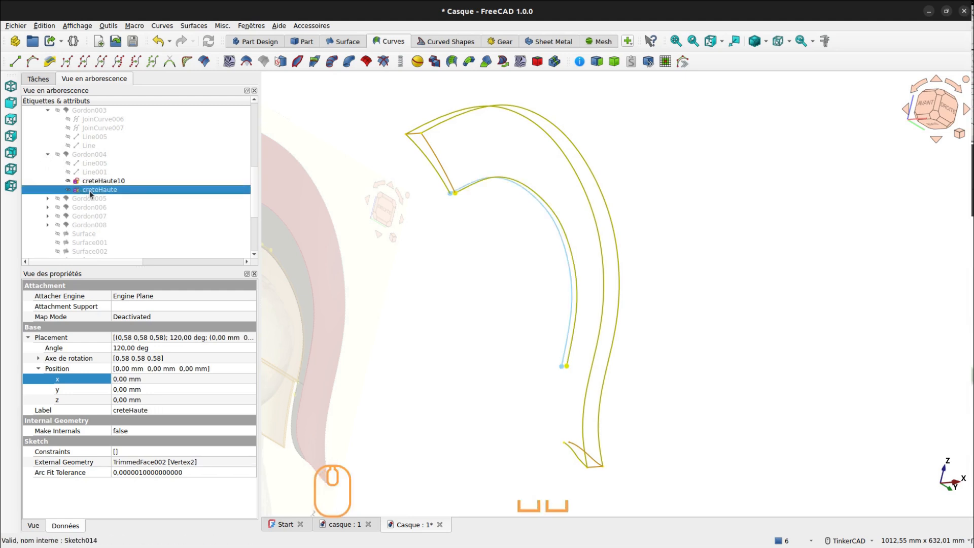
key(space)
key(space)
key(space)
key(space)
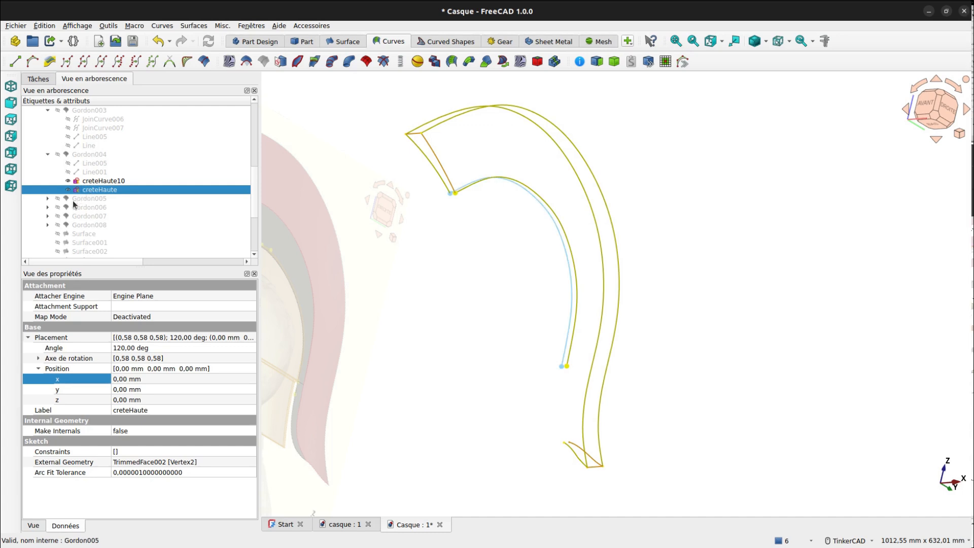
Step: Show Line001 and Line005 under Gordon004, the connecting lines at the ends of the two creteHaute curves
click(96, 173)
key(space)
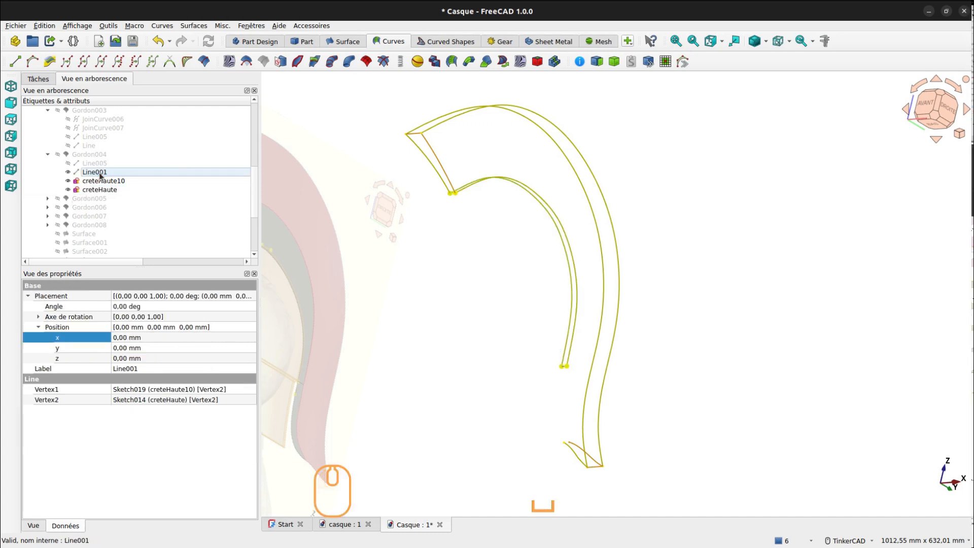
scroll(488, 174, up, 3)
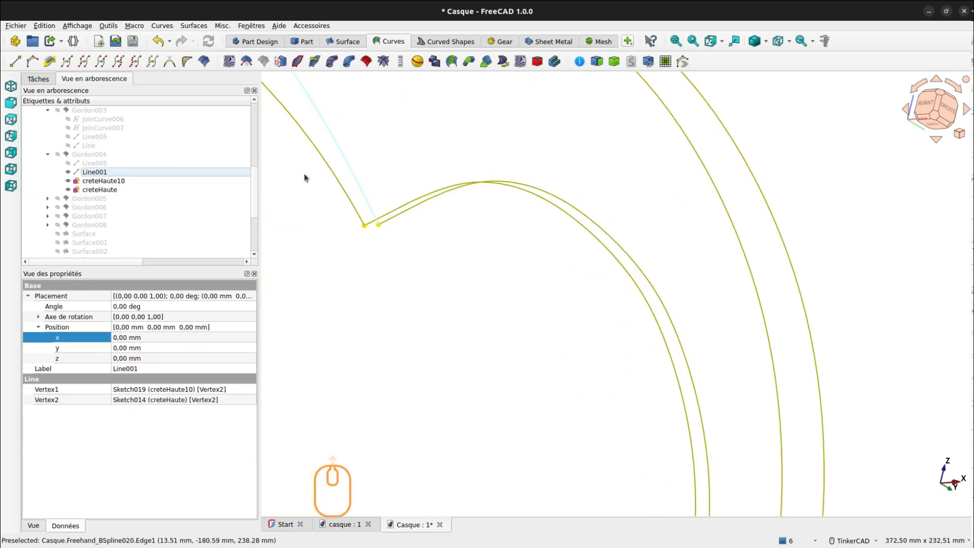
scroll(357, 212, down, 3)
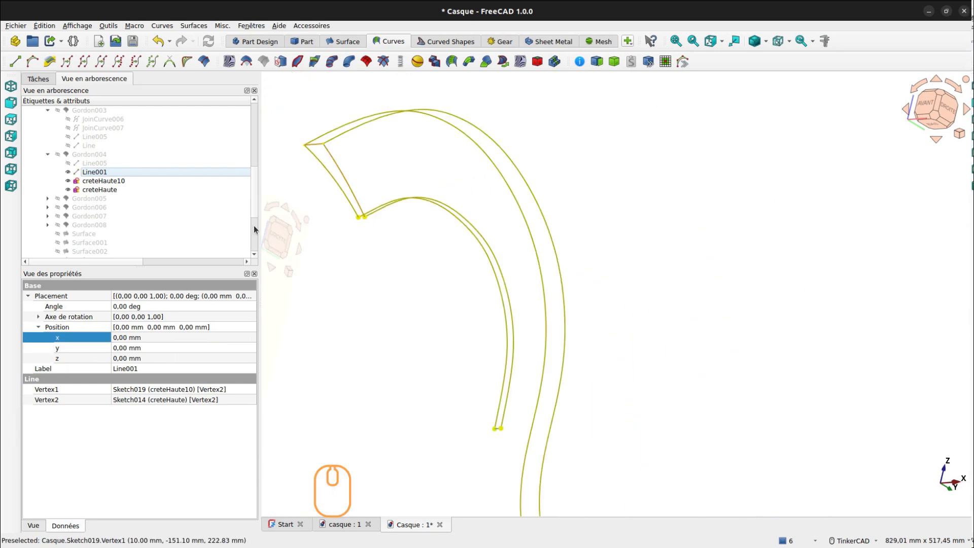
click(106, 165)
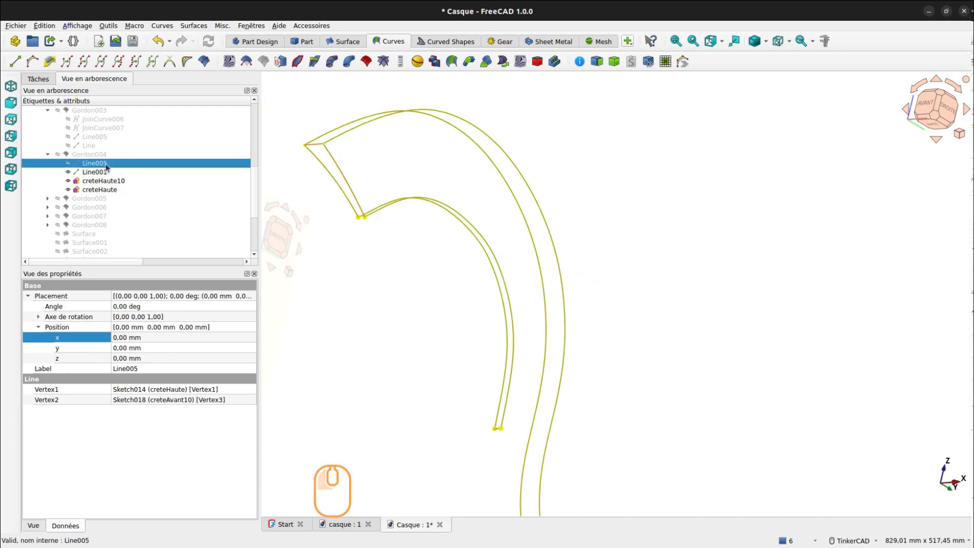
key(space)
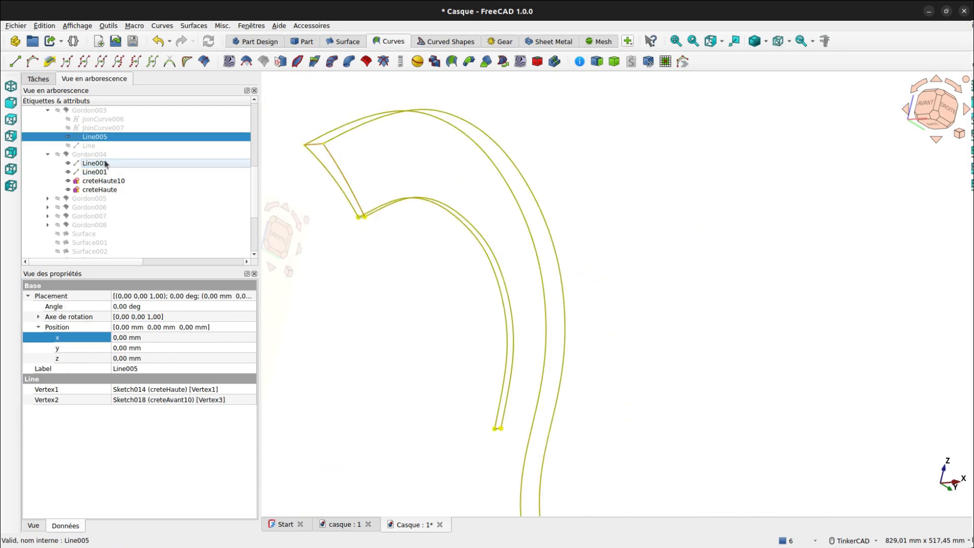
Step: Briefly show the Gordon004 surface to check it against its source curves, hiding it again
click(101, 155)
key(space)
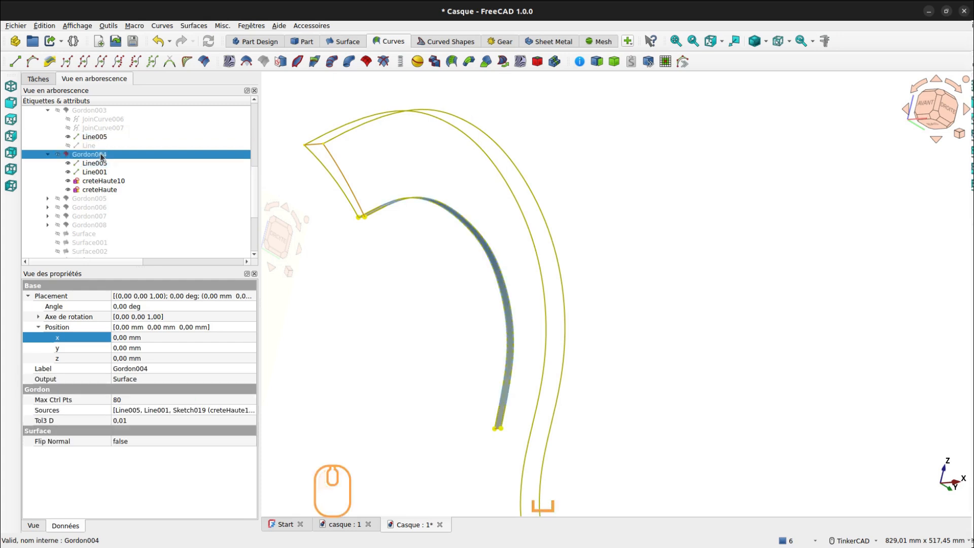
click(430, 310)
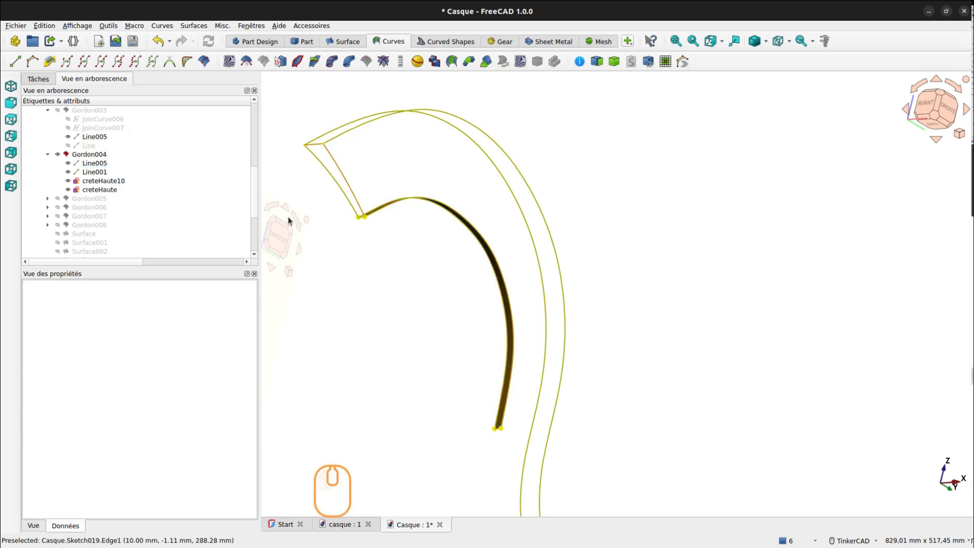
click(116, 191)
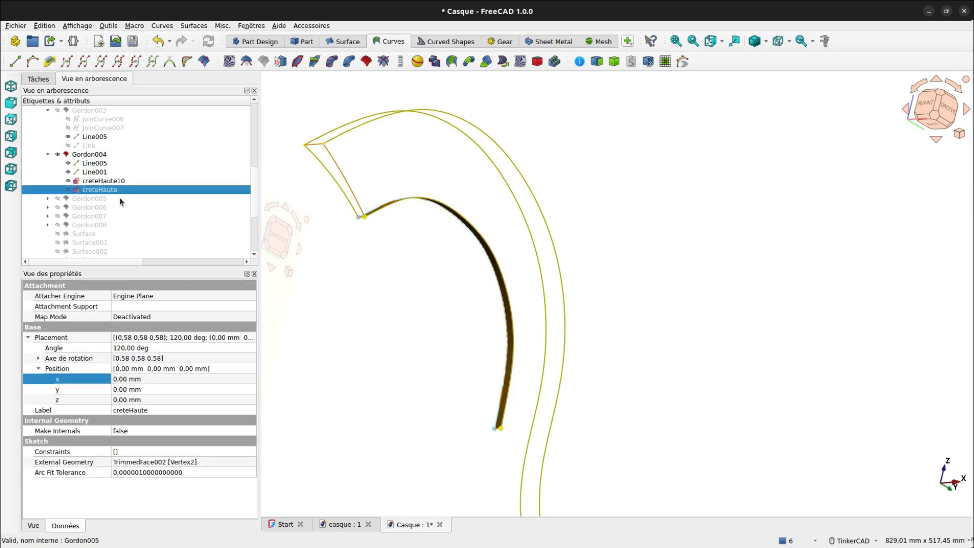
click(92, 152)
click(320, 272)
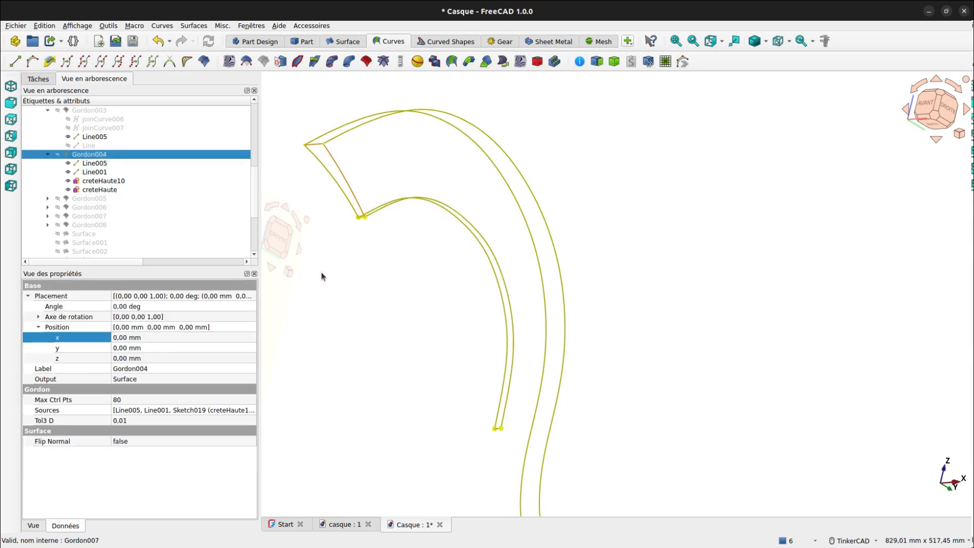